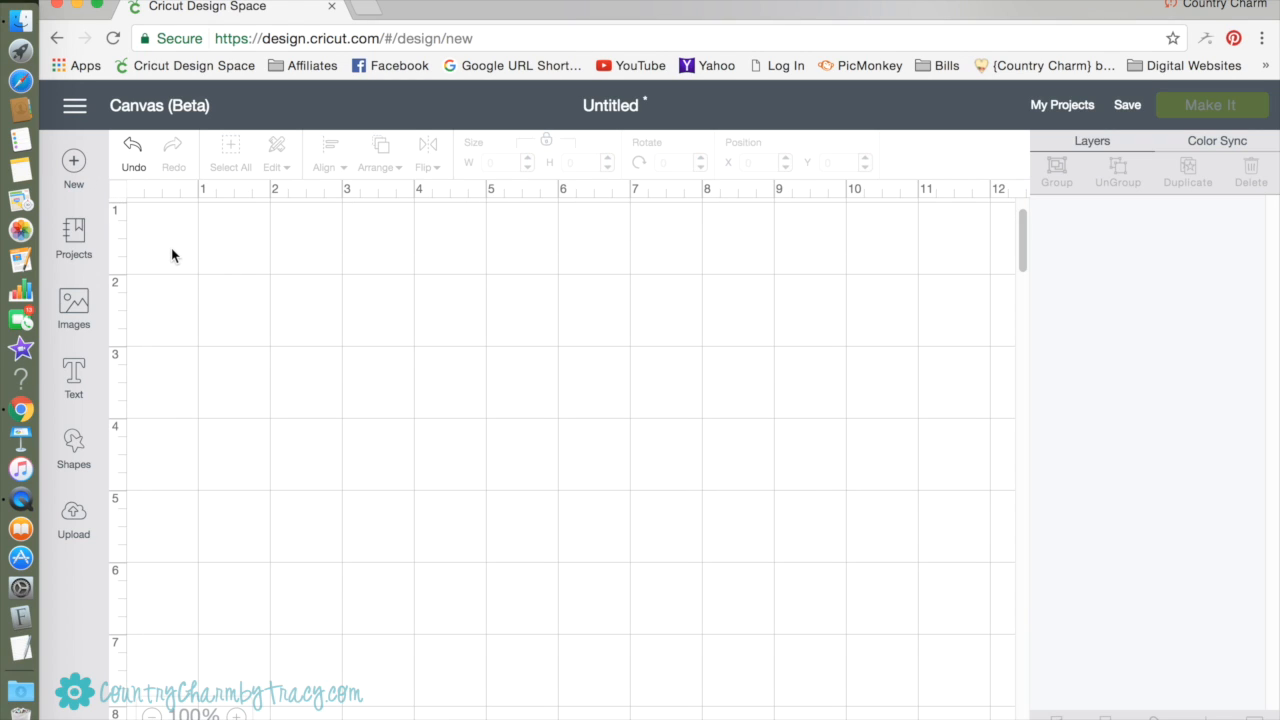
Add a square shape to the canvas and leave it deselected.
click(74, 447)
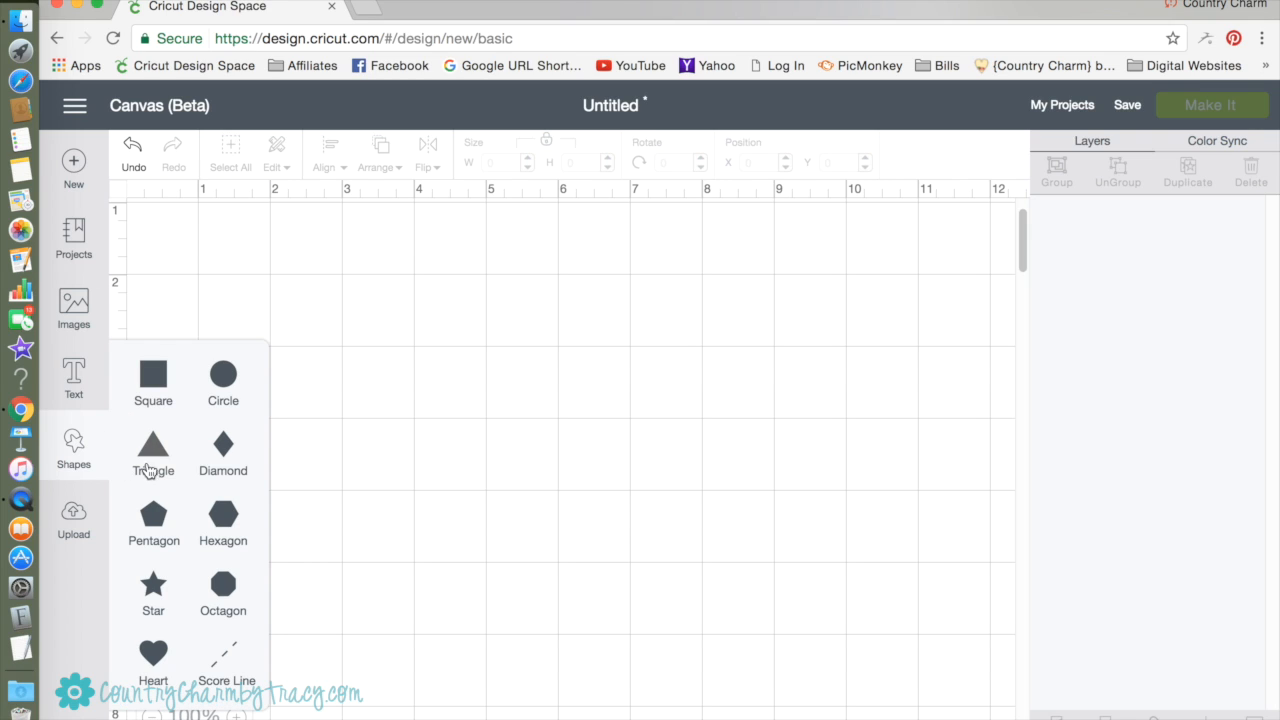
click(156, 385)
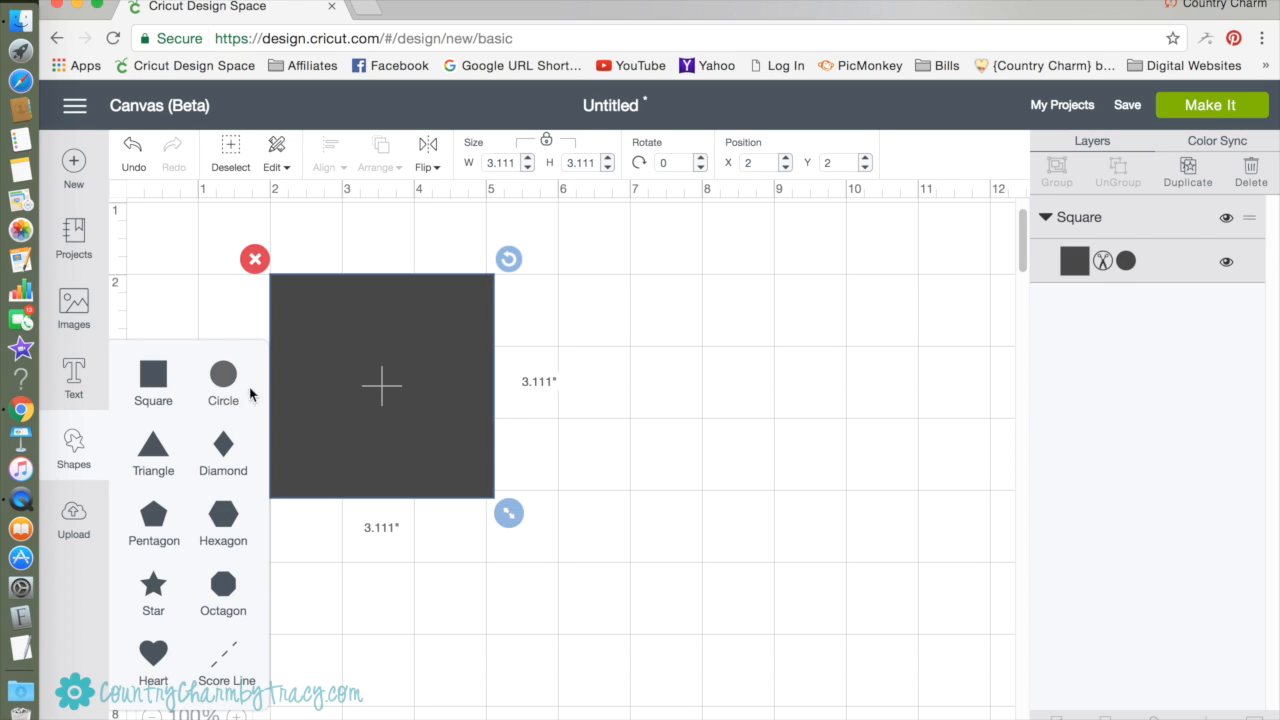
scroll(467, 453, down, 1)
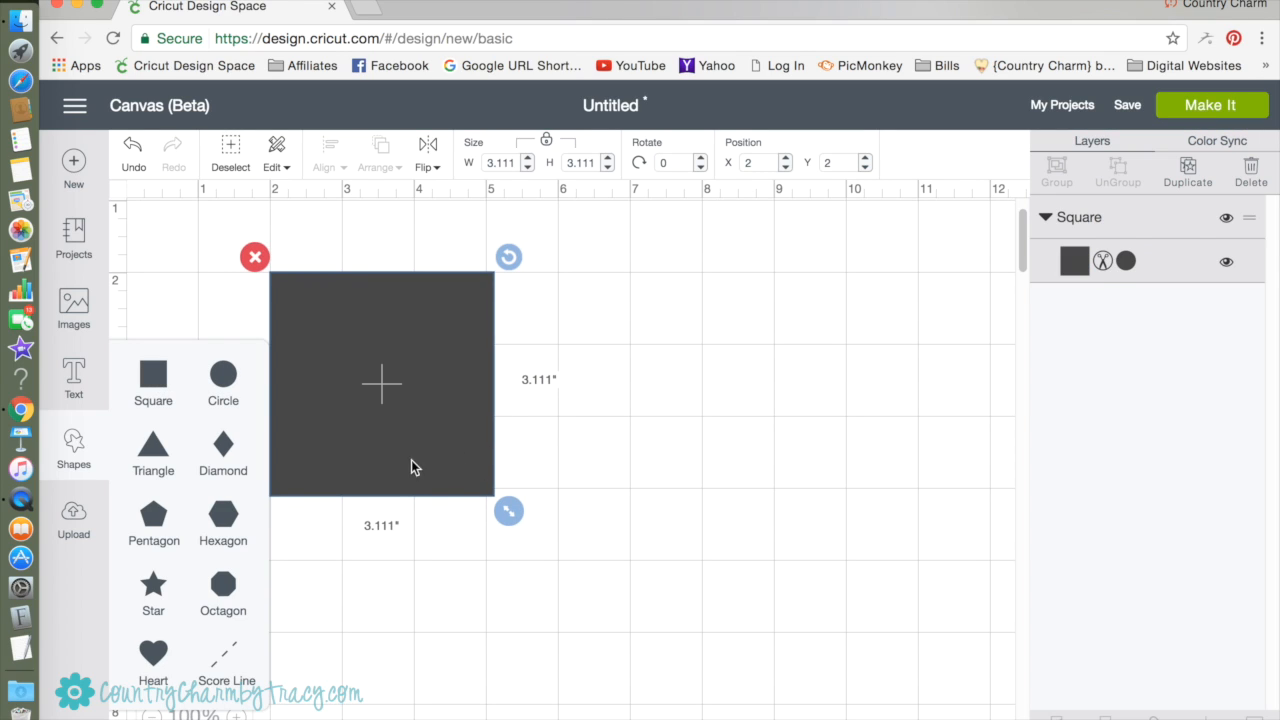
click(375, 580)
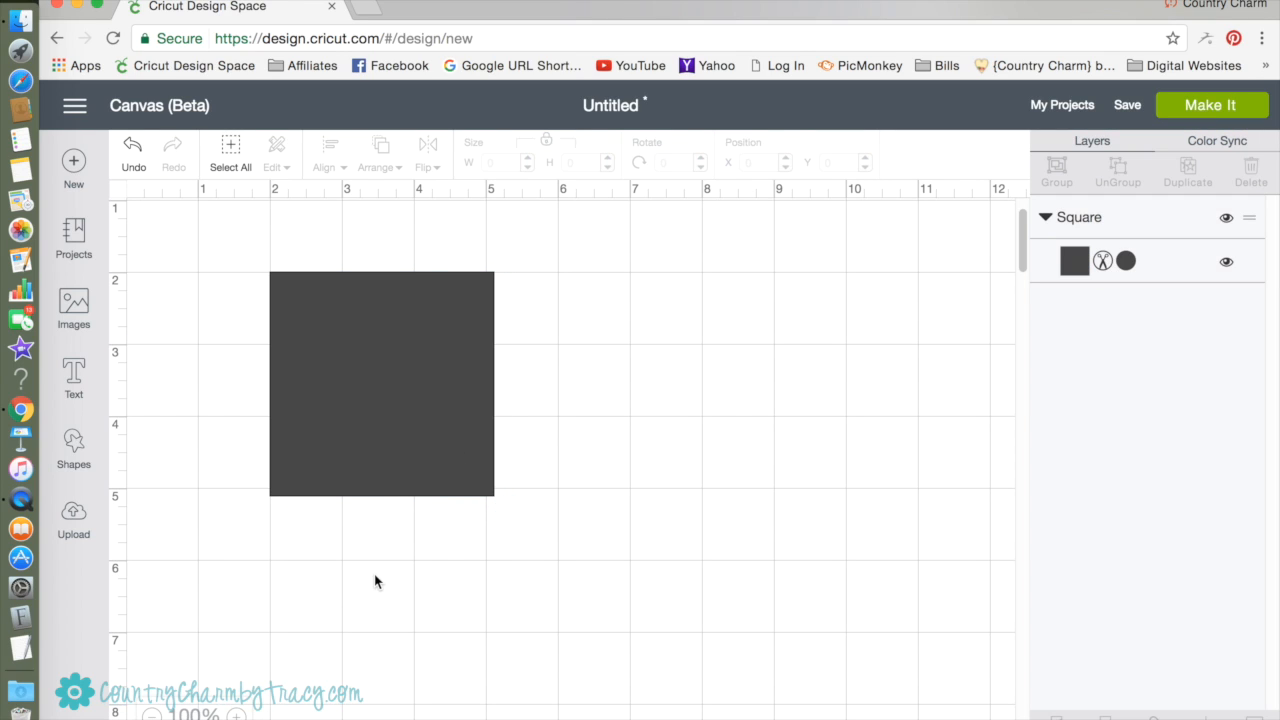
Resize the square to 10.25 by 10.25 inches with its proportions locked.
click(424, 387)
click(509, 163)
text(10)
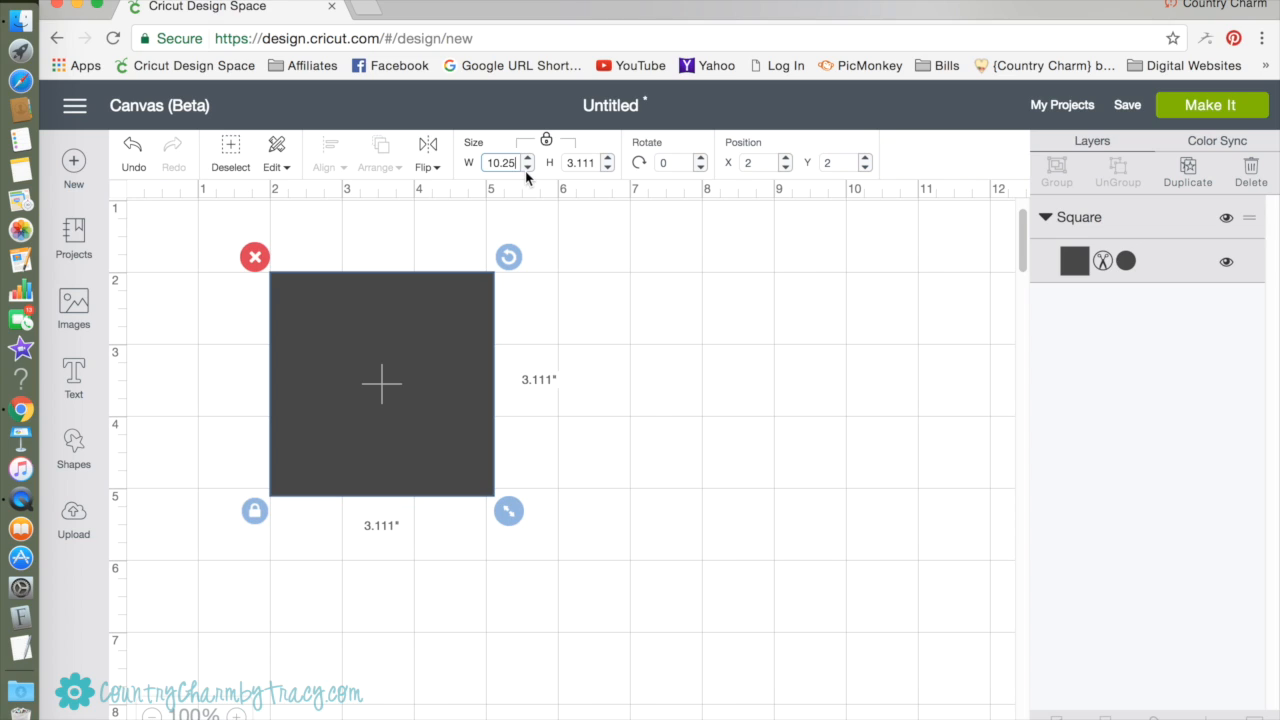
text(.25)
key(Tab)
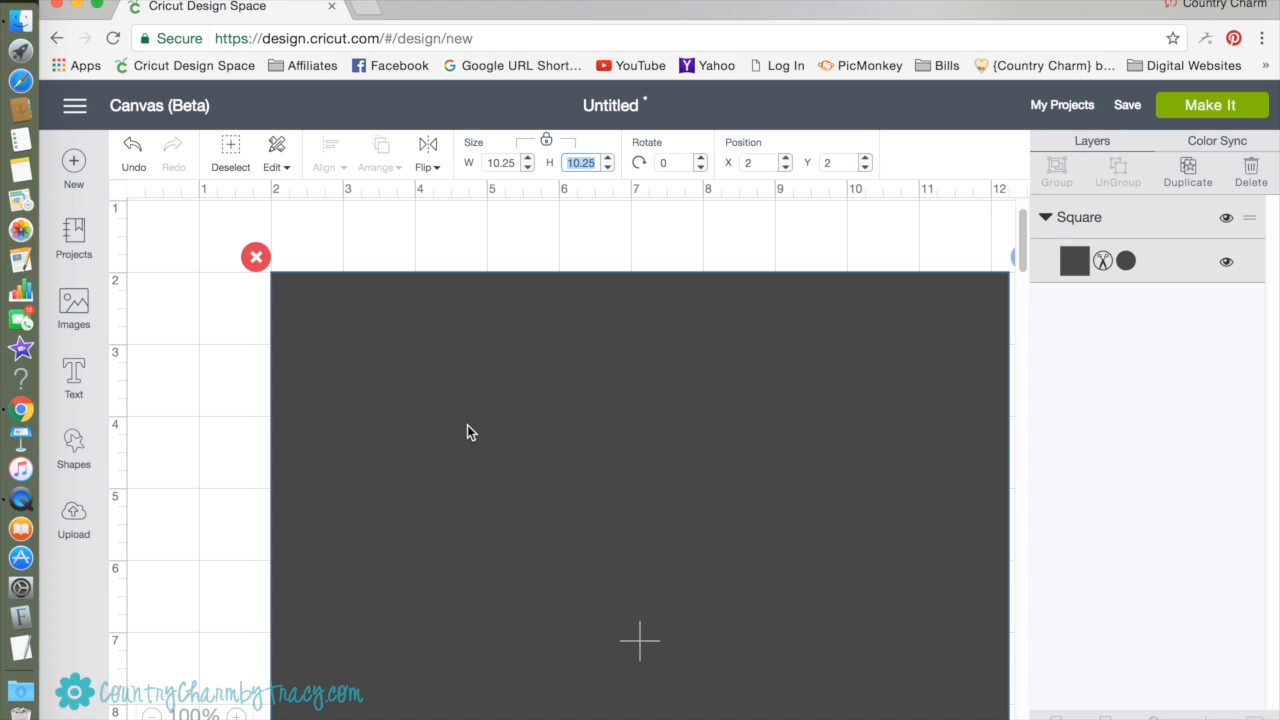
scroll(323, 642, down, 1)
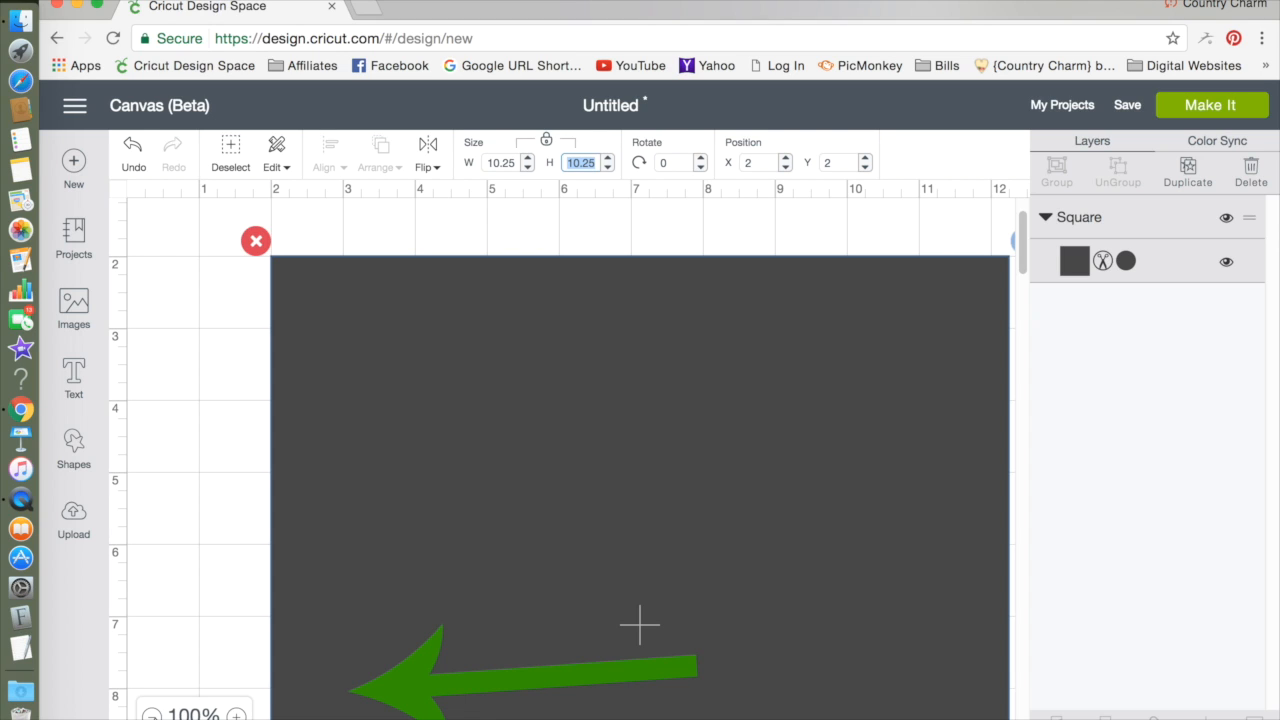
click(151, 714)
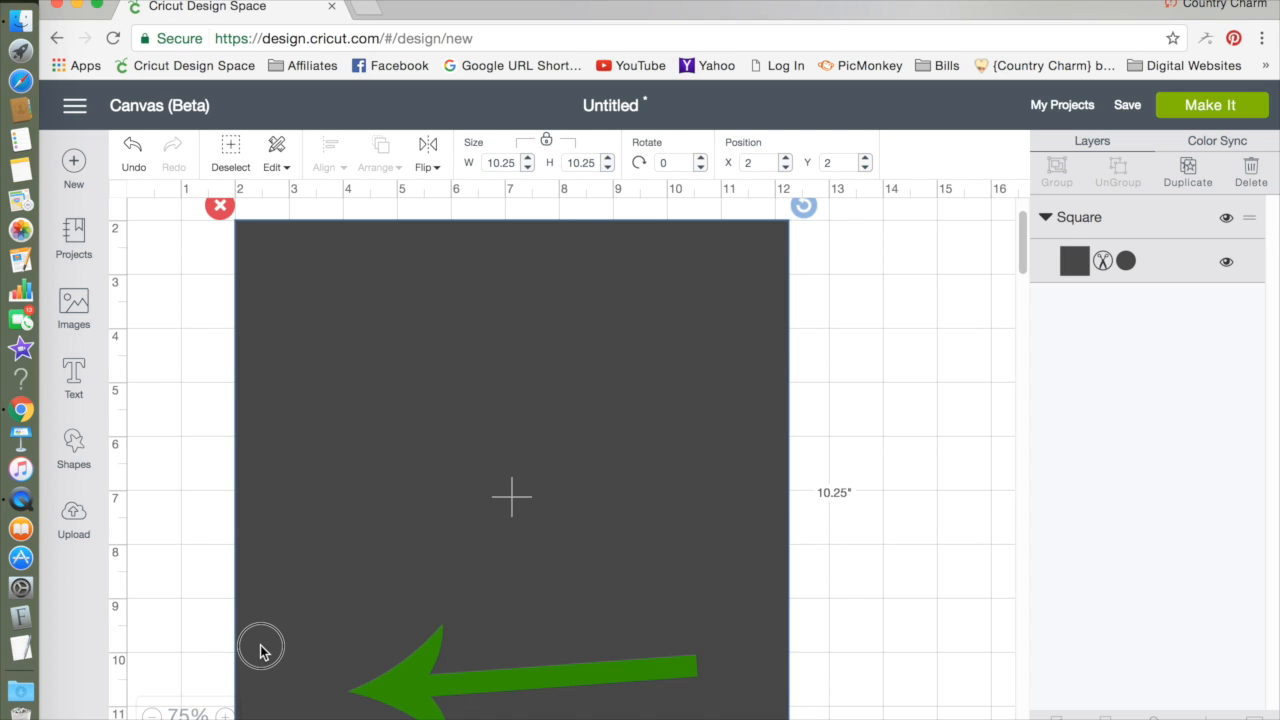
click(151, 714)
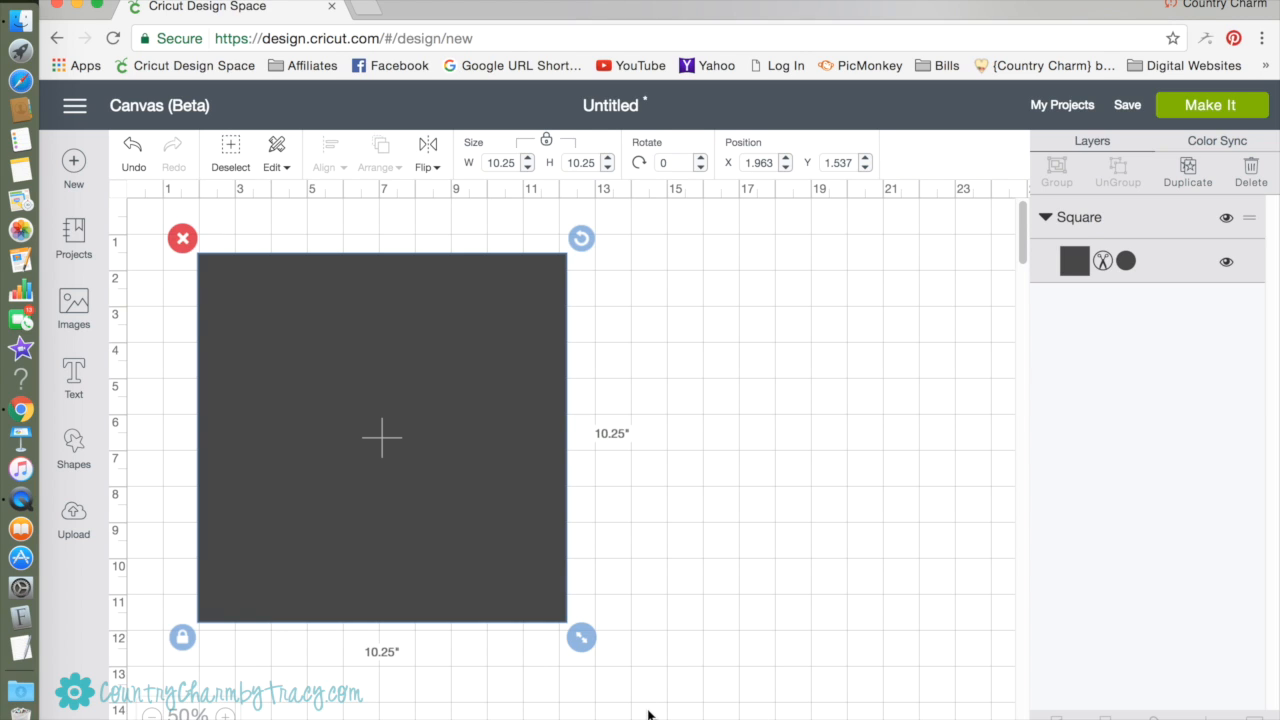
click(695, 680)
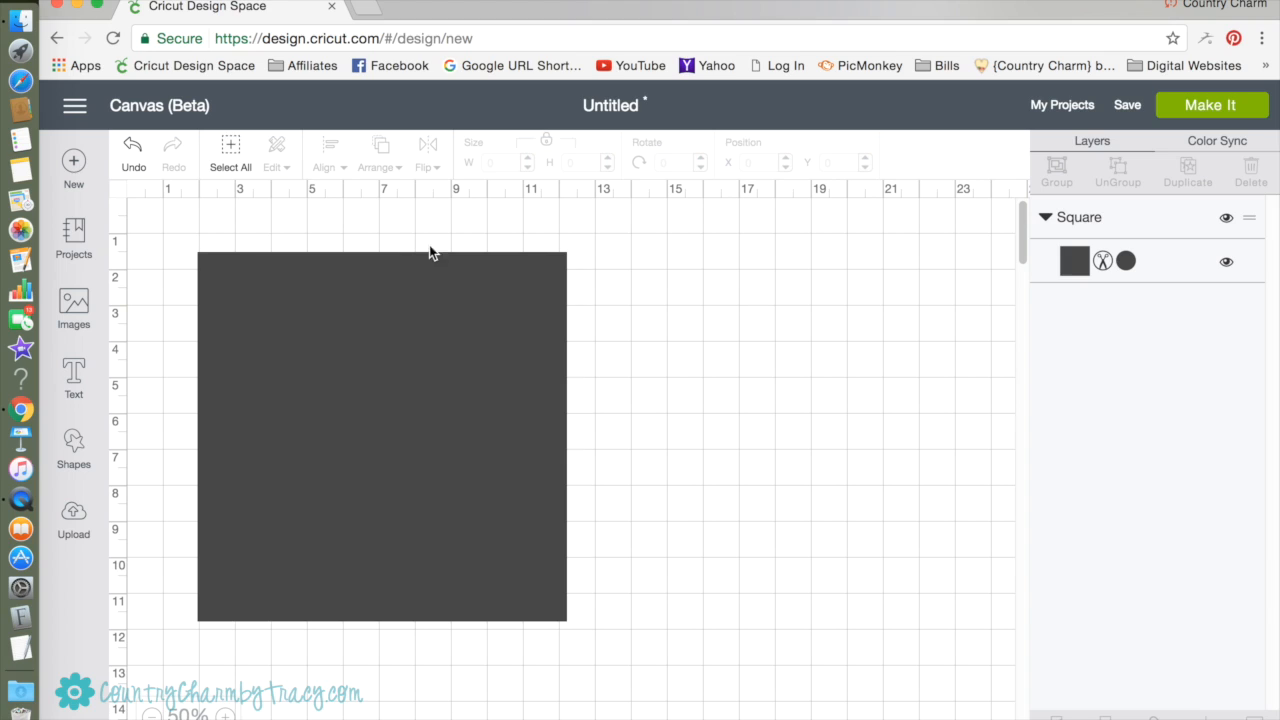
Add a text object reading "HAPPY" to the canvas.
click(76, 380)
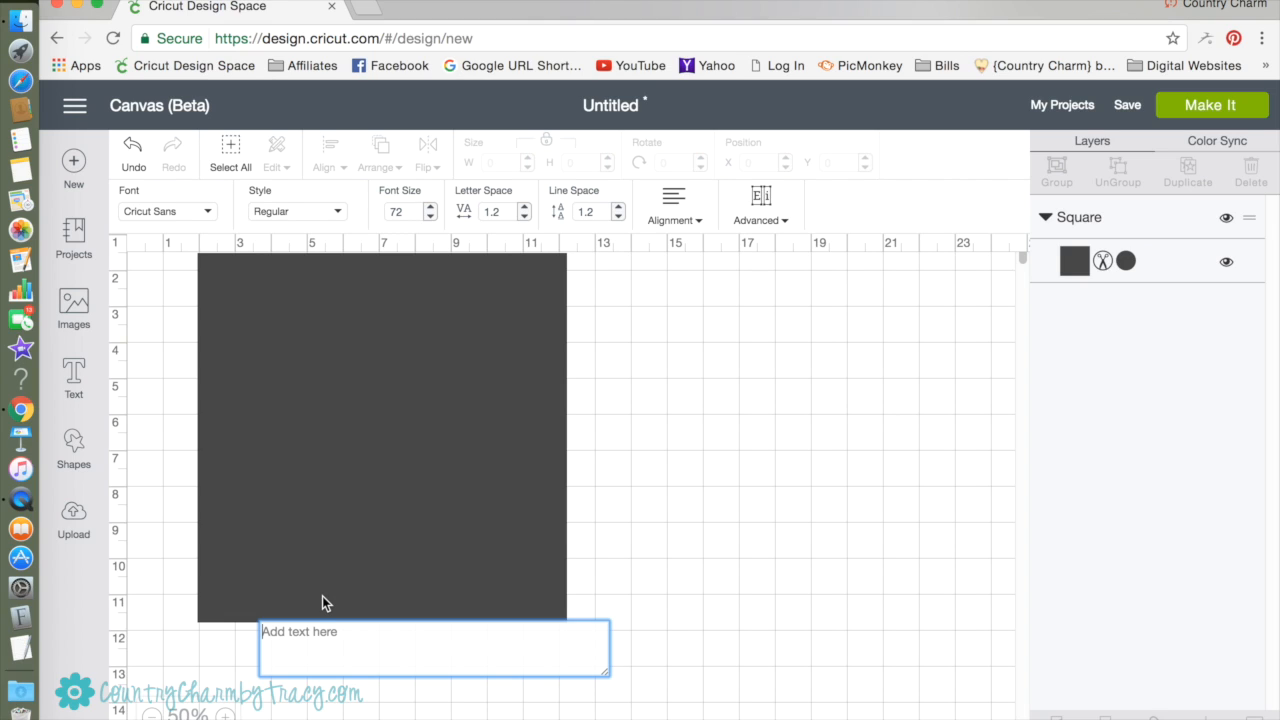
text(HAPP)
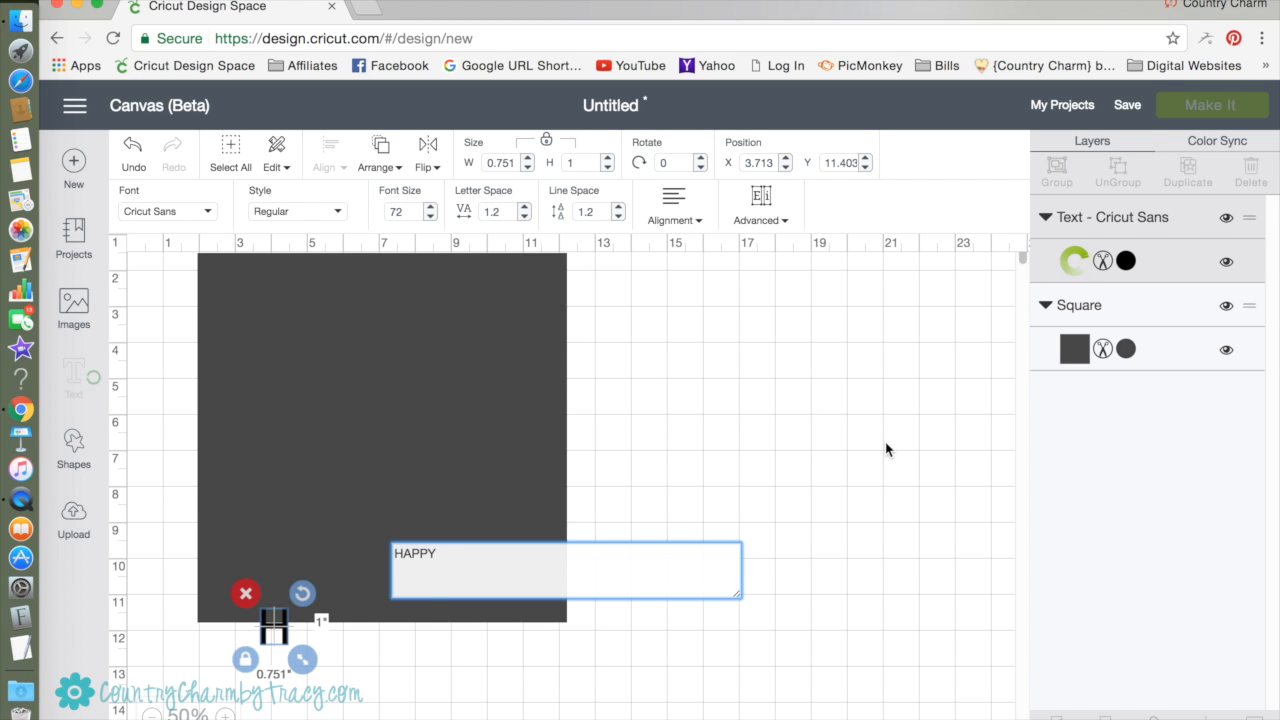
text(Y)
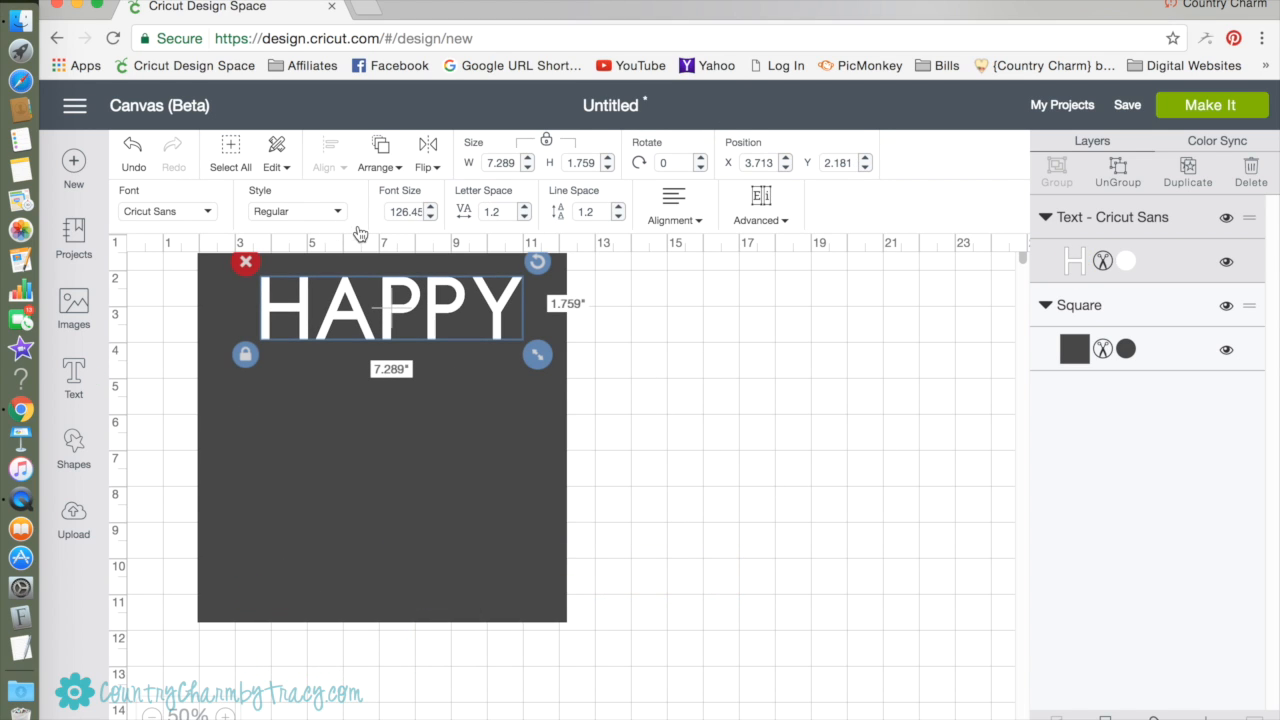
Set the HAPPY text in the system font The Skinny and color it white.
click(212, 214)
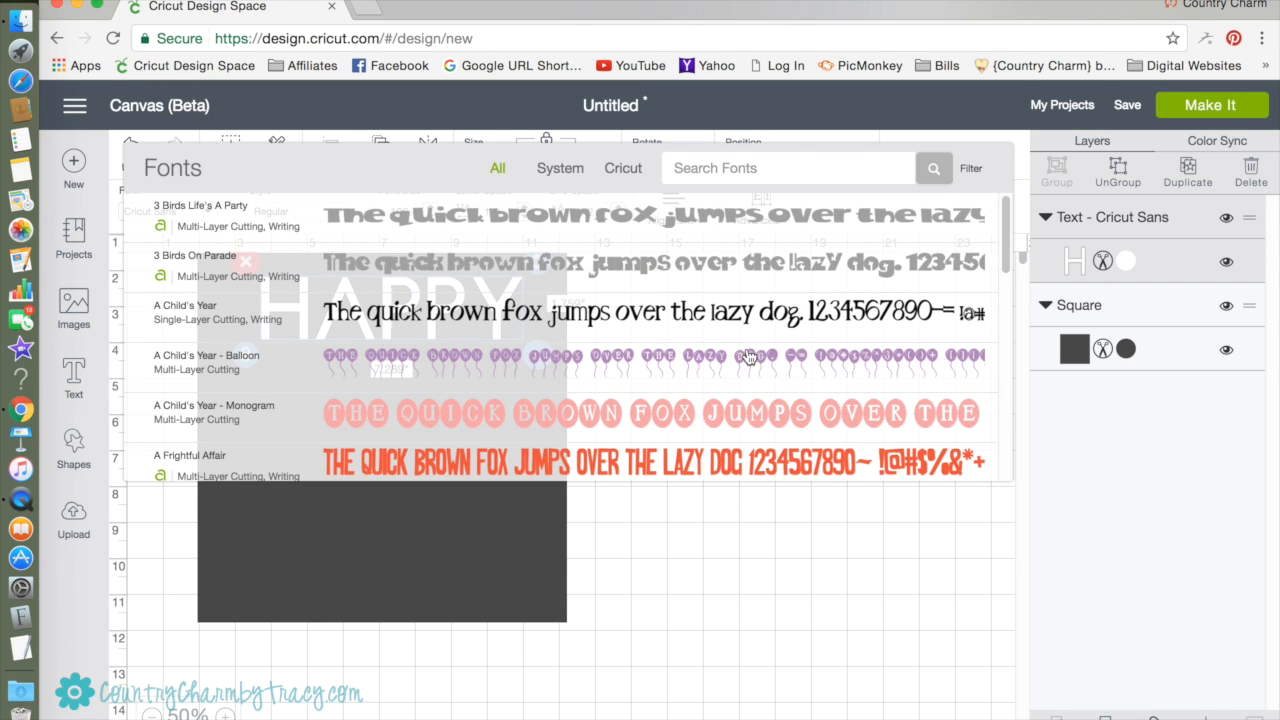
scroll(676, 350, down, 1)
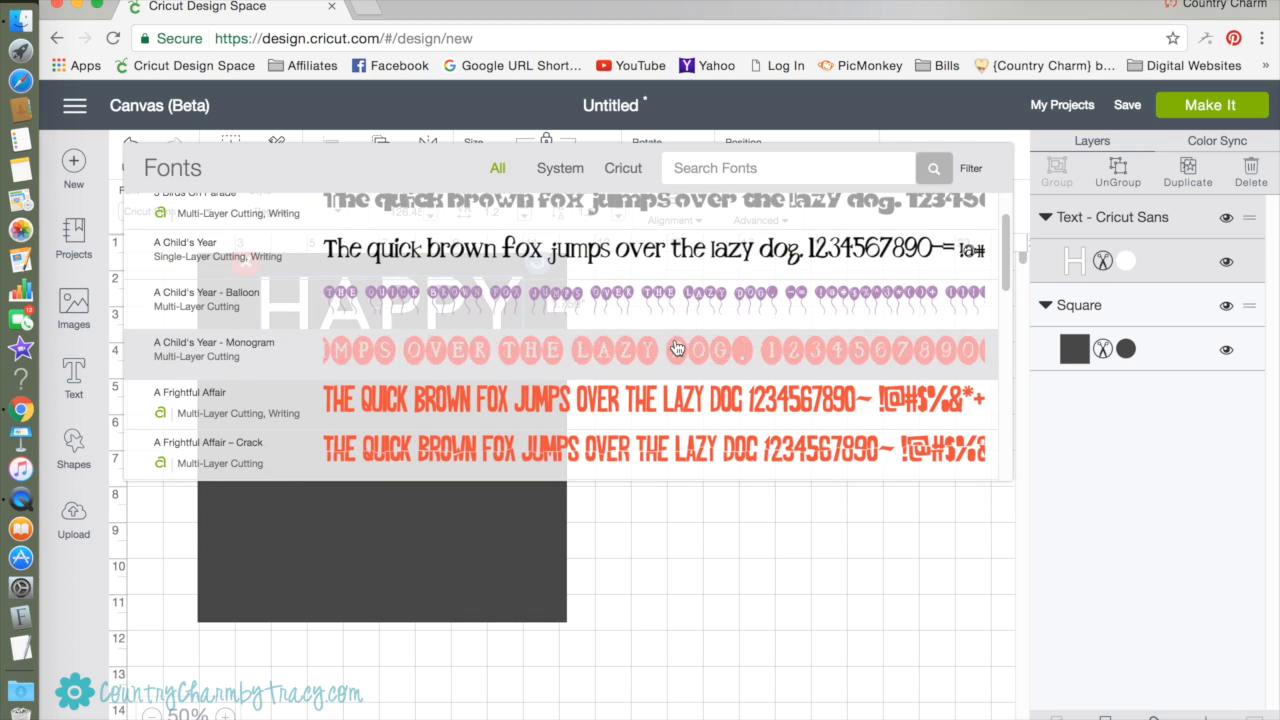
scroll(676, 347, up, 1)
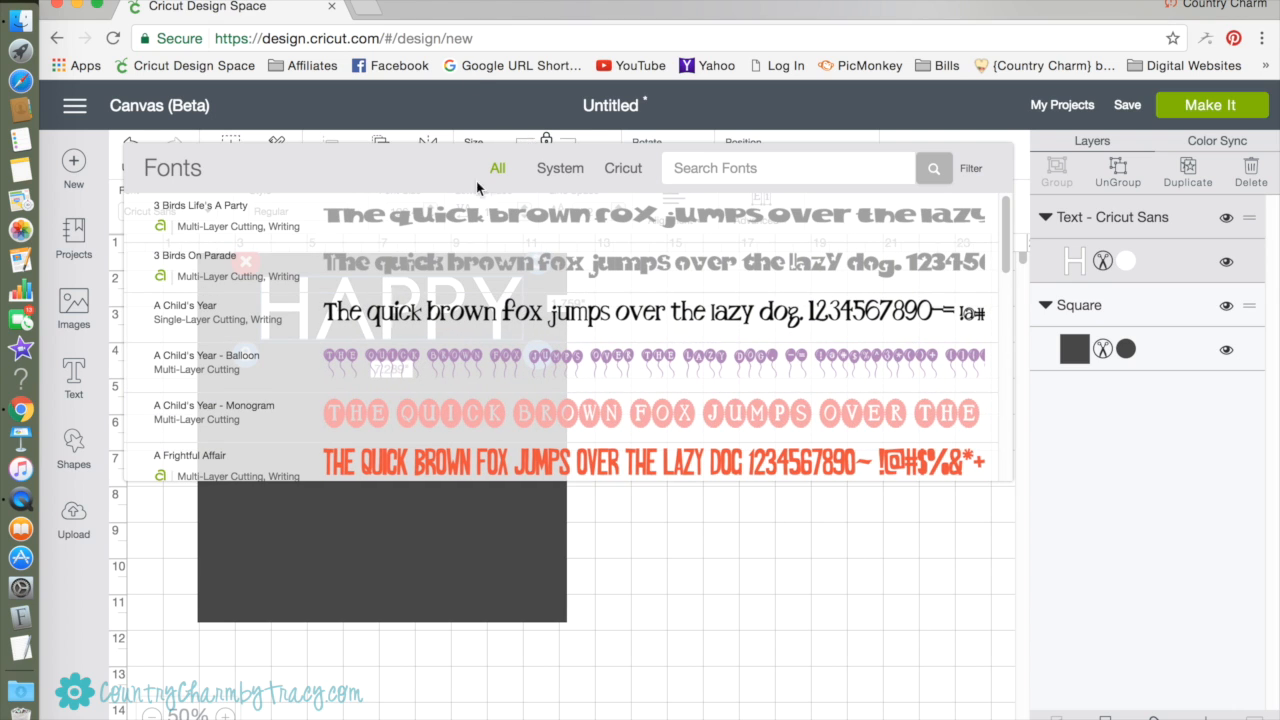
click(556, 176)
click(694, 172)
text(THE )
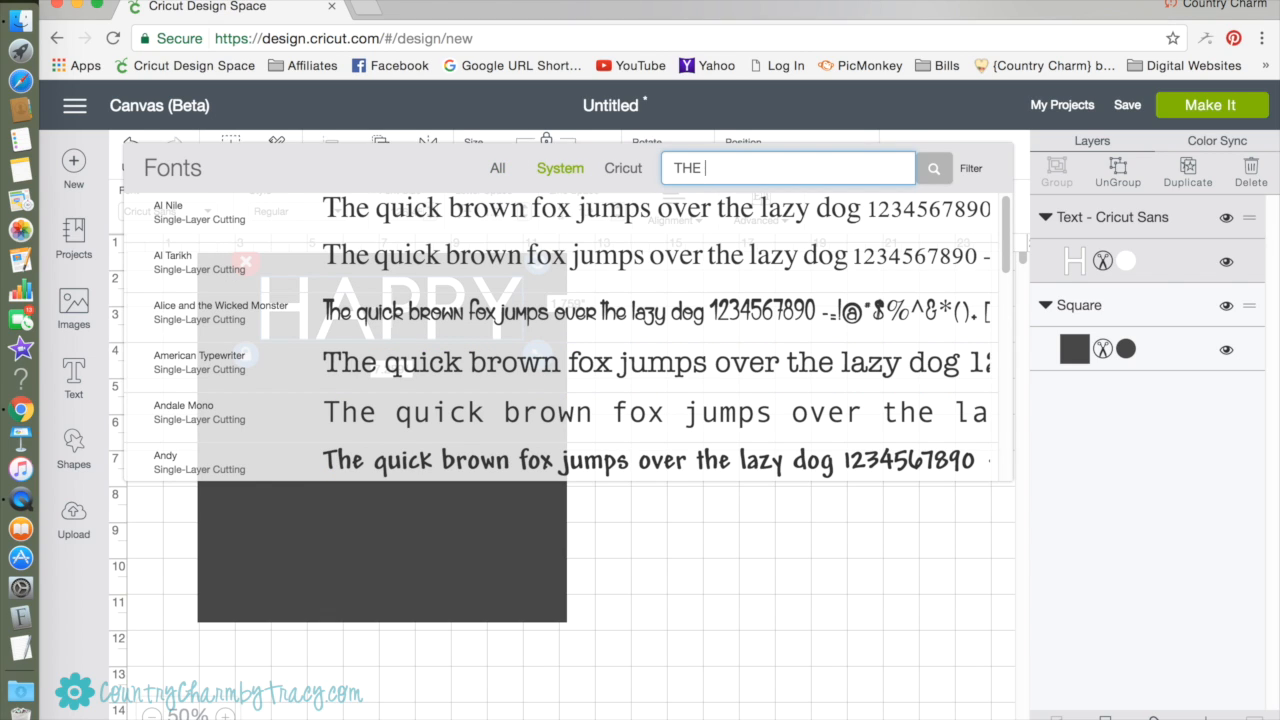
text(SKINNY)
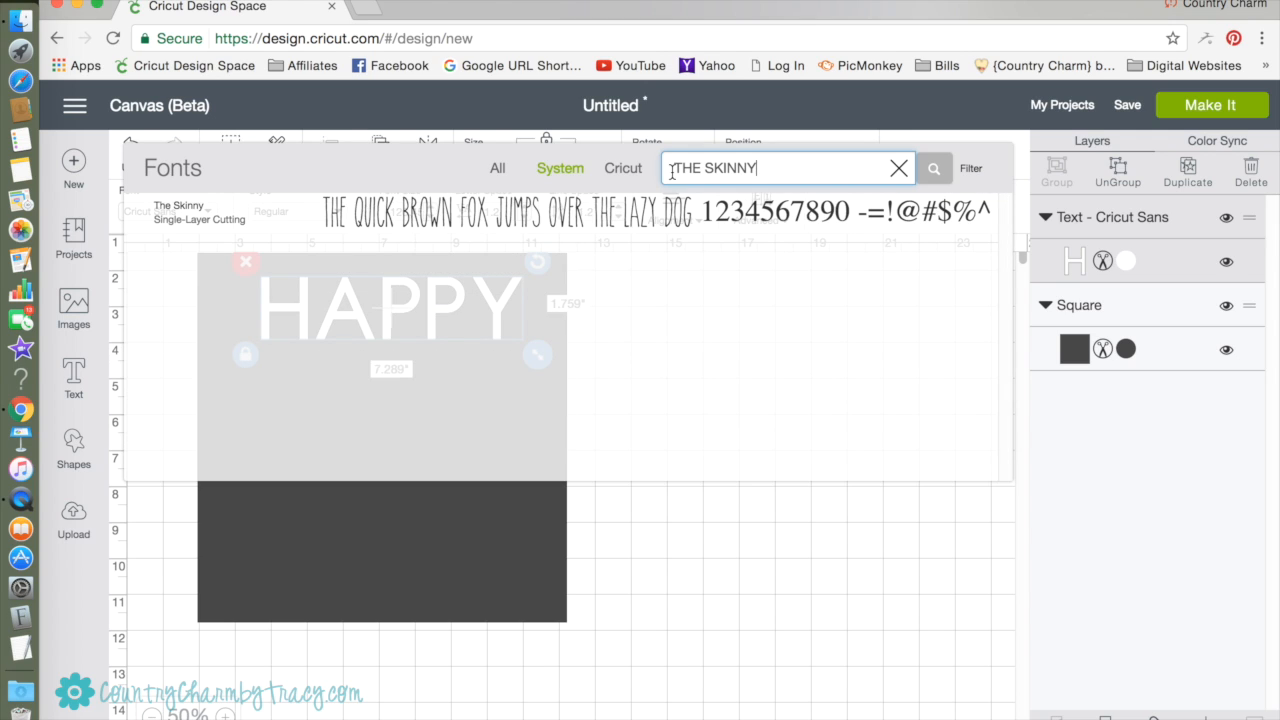
click(608, 214)
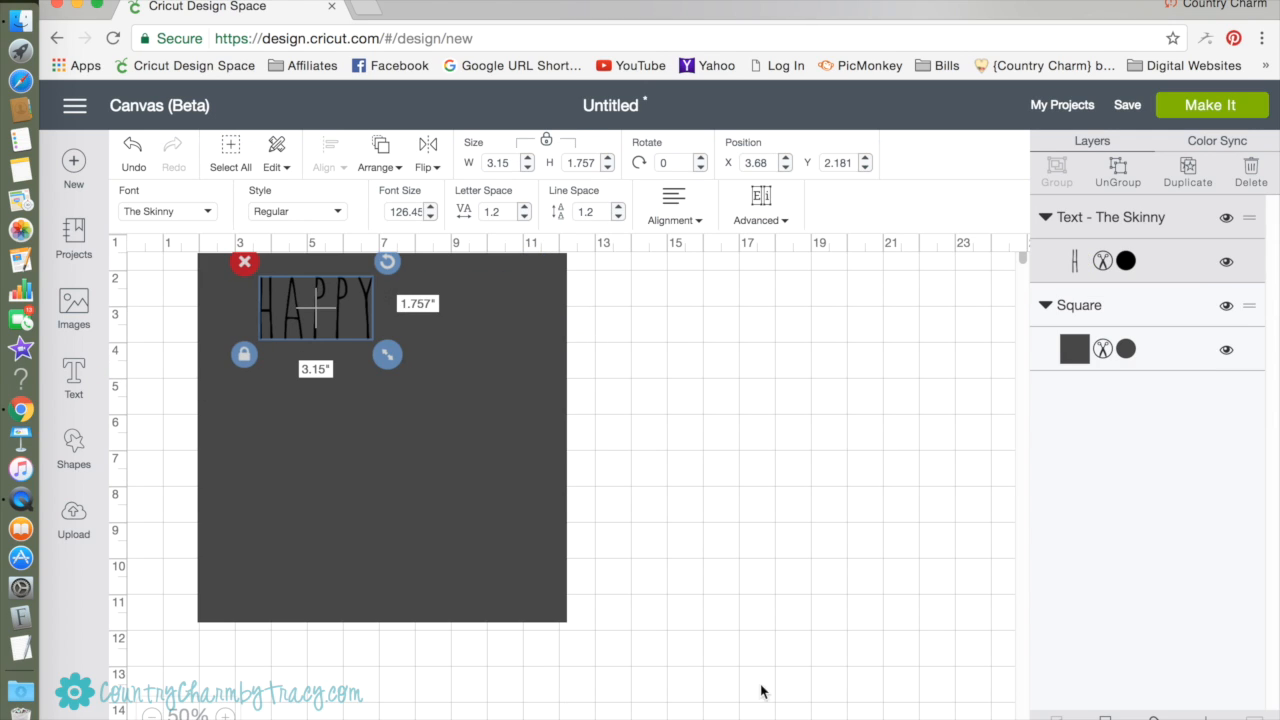
click(1119, 262)
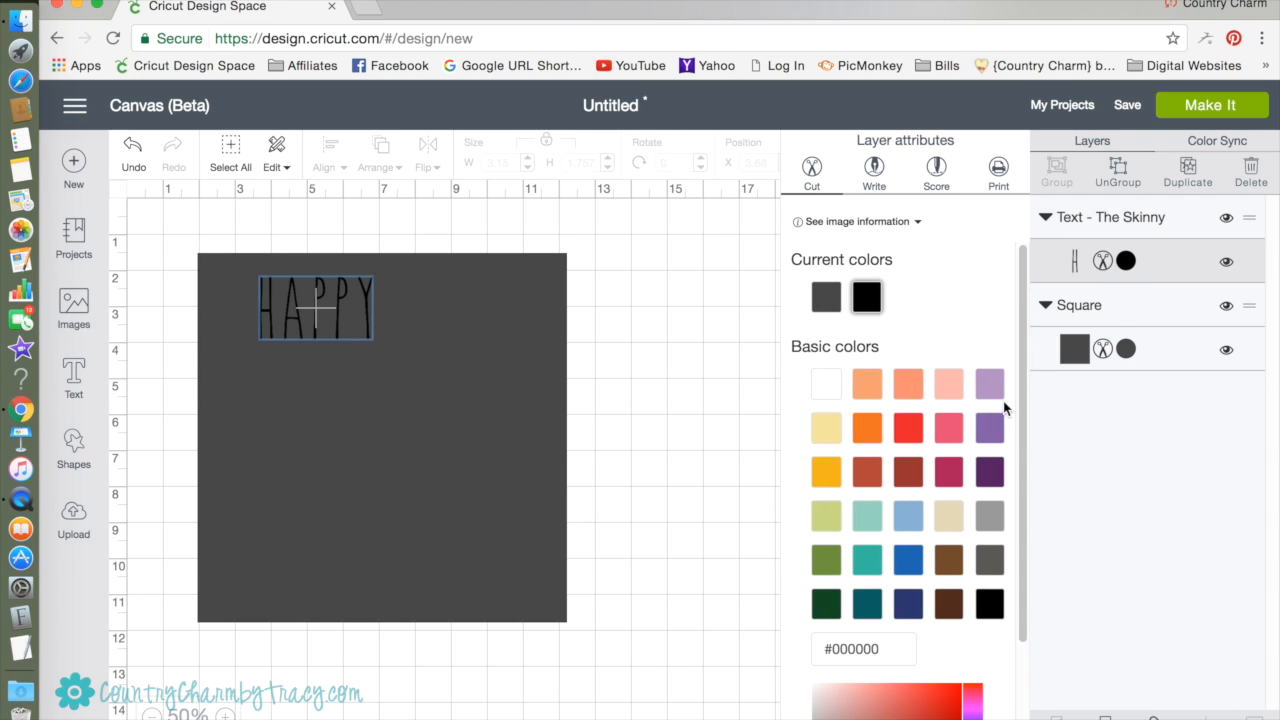
click(833, 392)
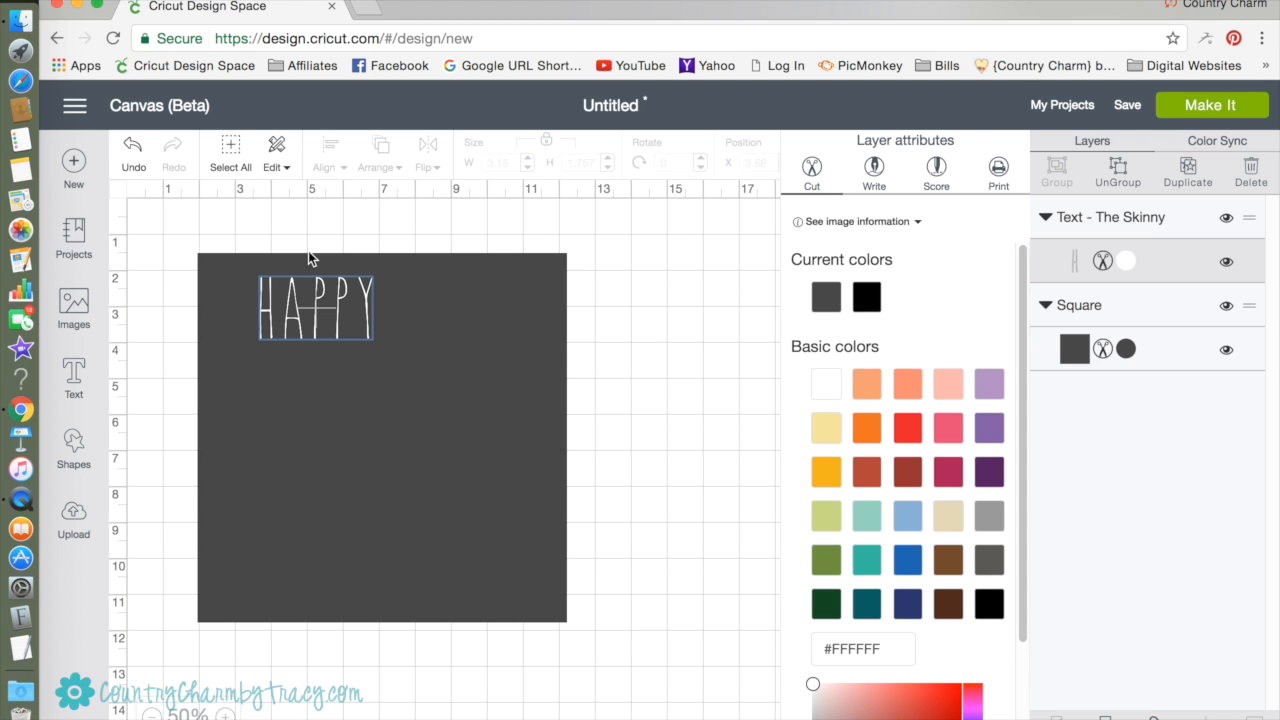
Enlarge the HAPPY text, unlock its proportions, and size it to about 7.37 by 3.28 inches.
click(358, 328)
drag(383, 355, 503, 433)
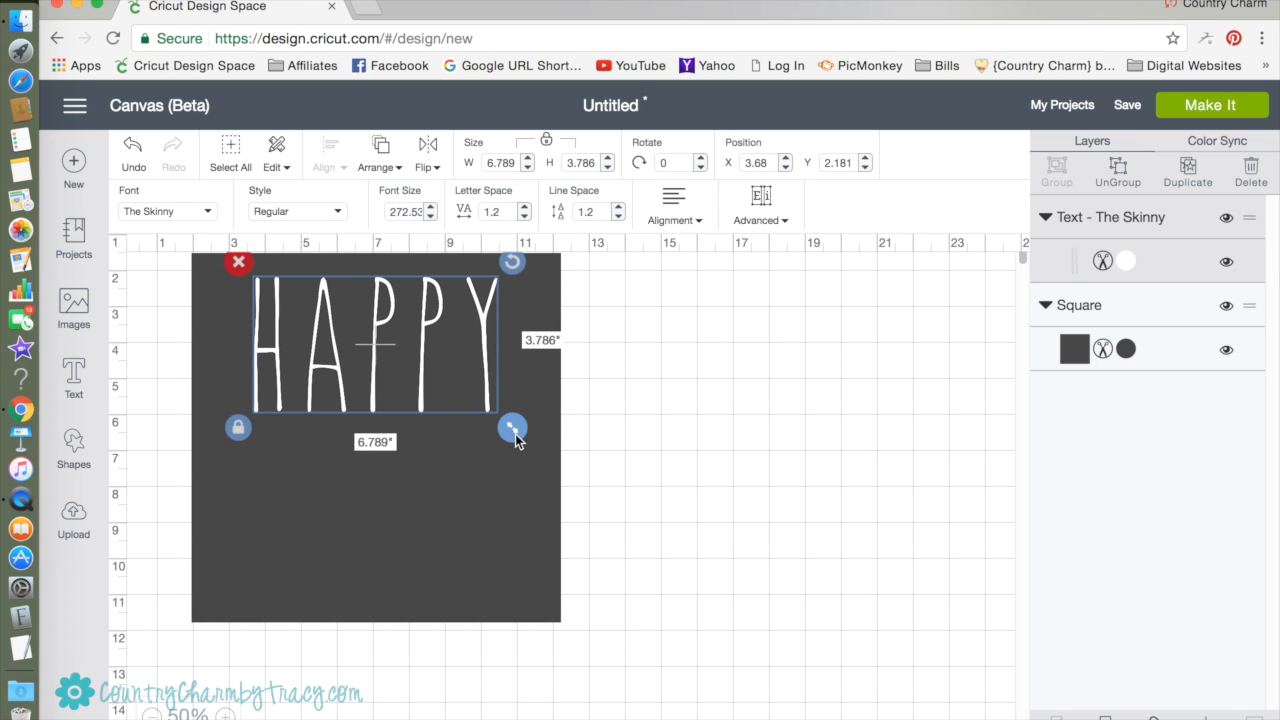
drag(514, 434, 556, 487)
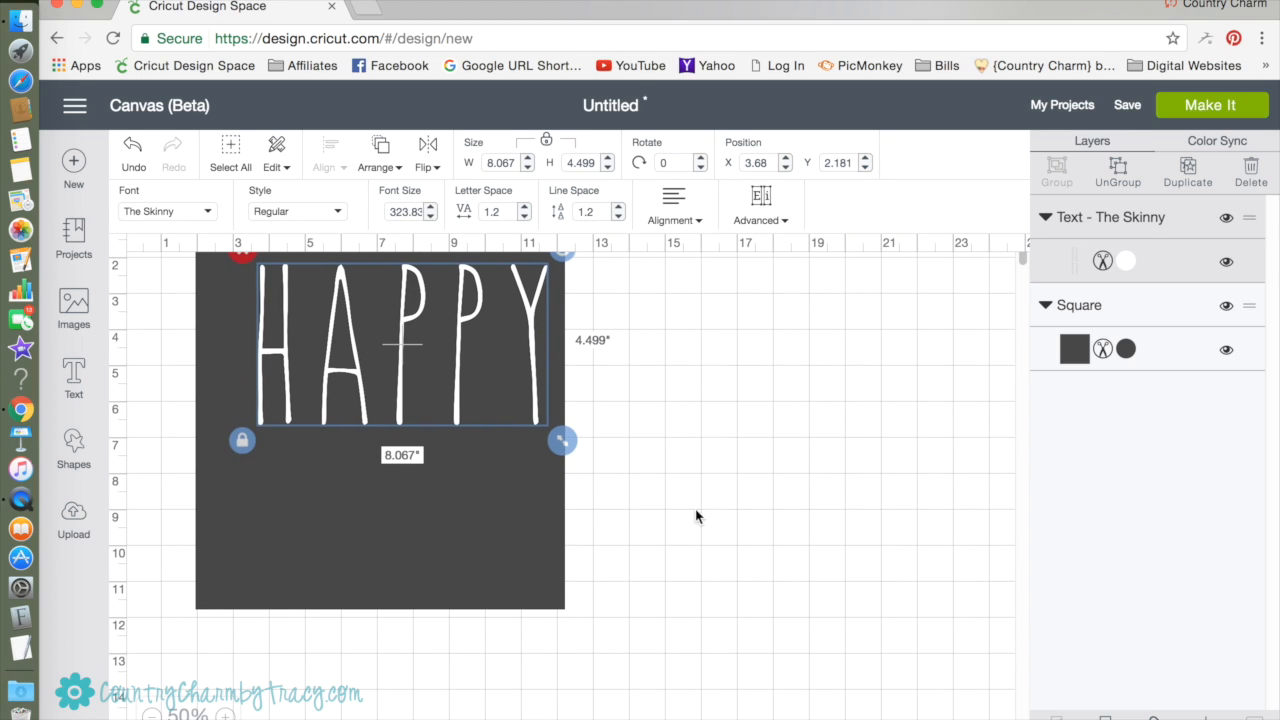
click(243, 443)
drag(563, 447, 537, 406)
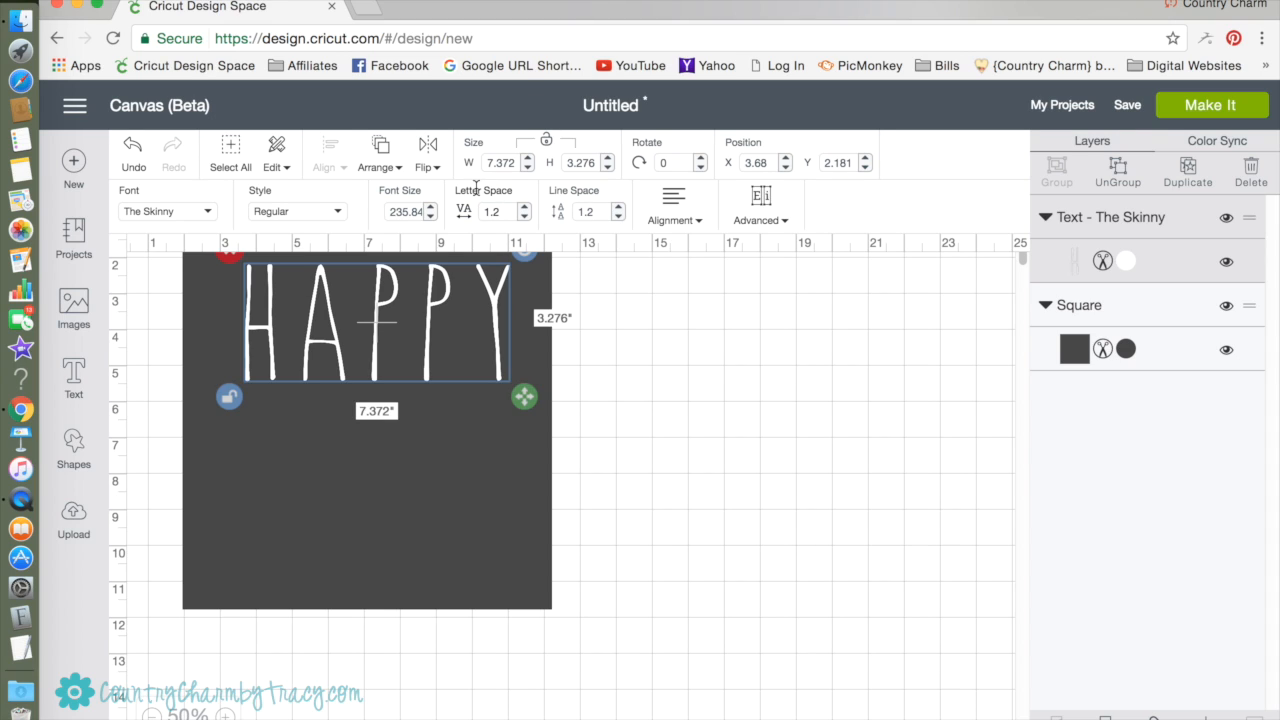
Tighten the letter spacing of the HAPPY text until the word is about 6.19 inches wide.
click(524, 217)
click(524, 217)
click(524, 217)
click(524, 217)
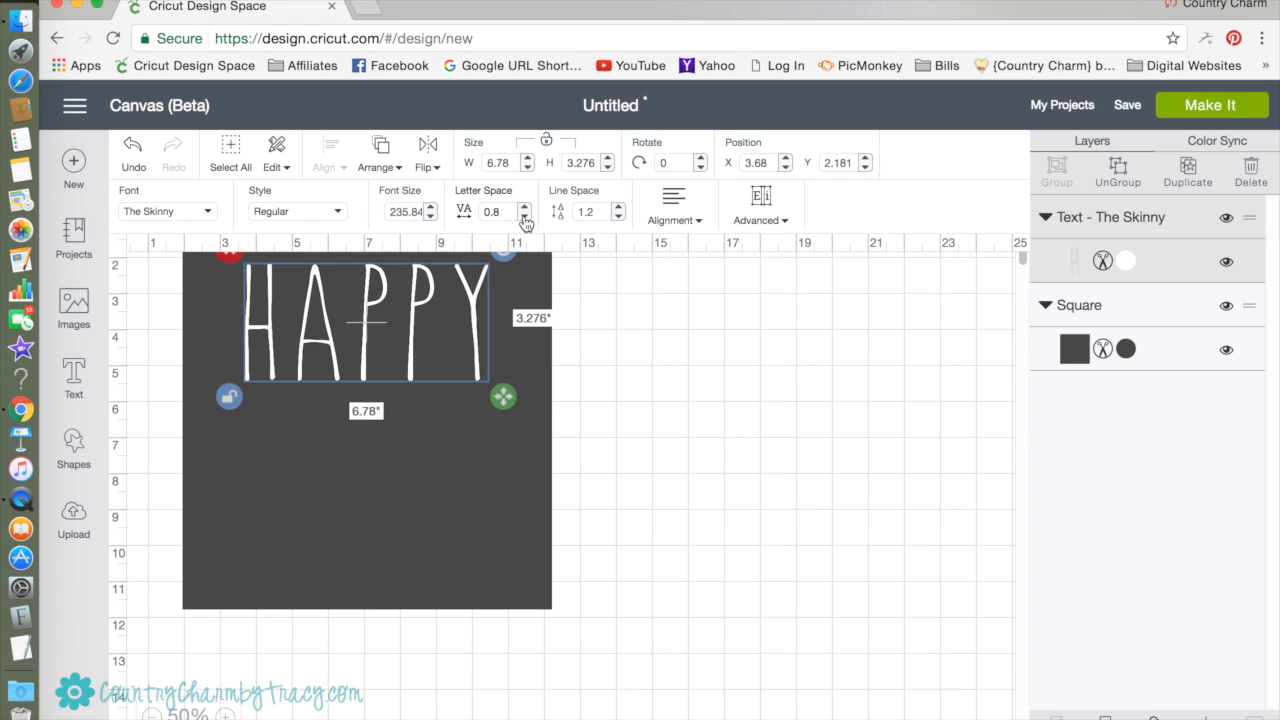
click(524, 217)
click(524, 218)
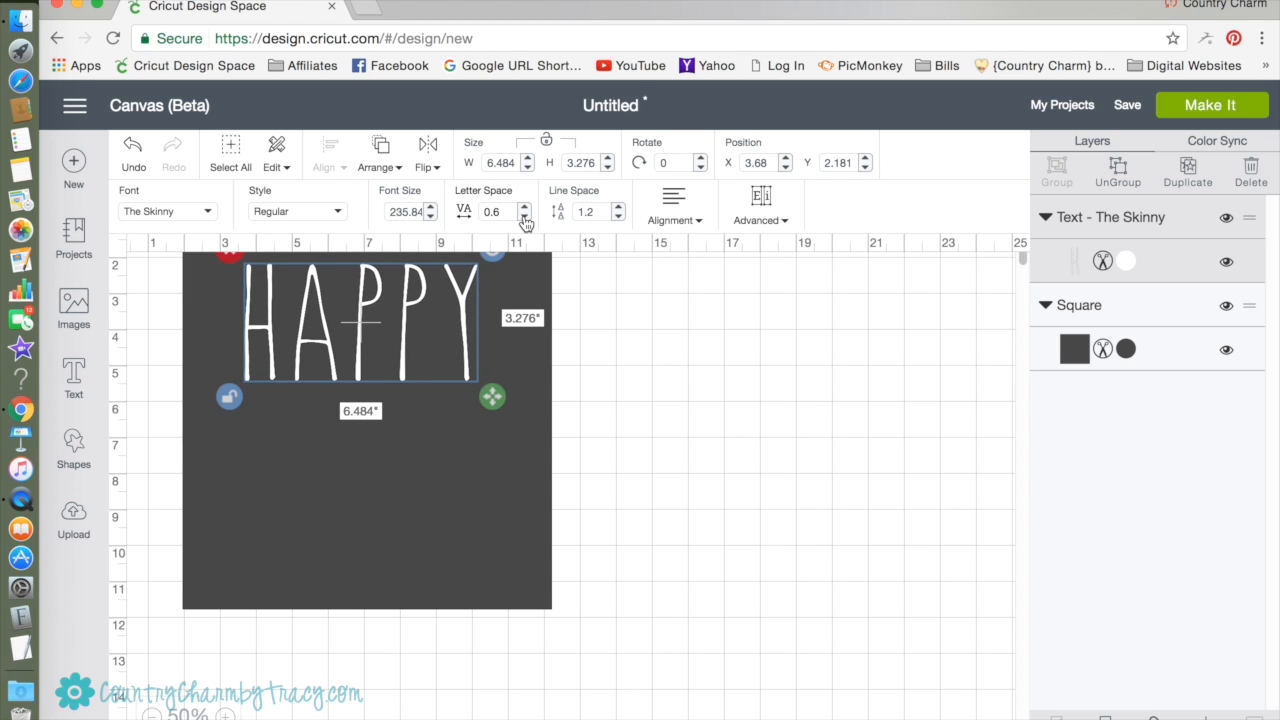
click(524, 218)
click(524, 218)
Resize the HAPPY text to about 6.69 by 2.30 inches and center it near the square's top edge.
scroll(491, 333, up, 1)
drag(487, 420, 500, 385)
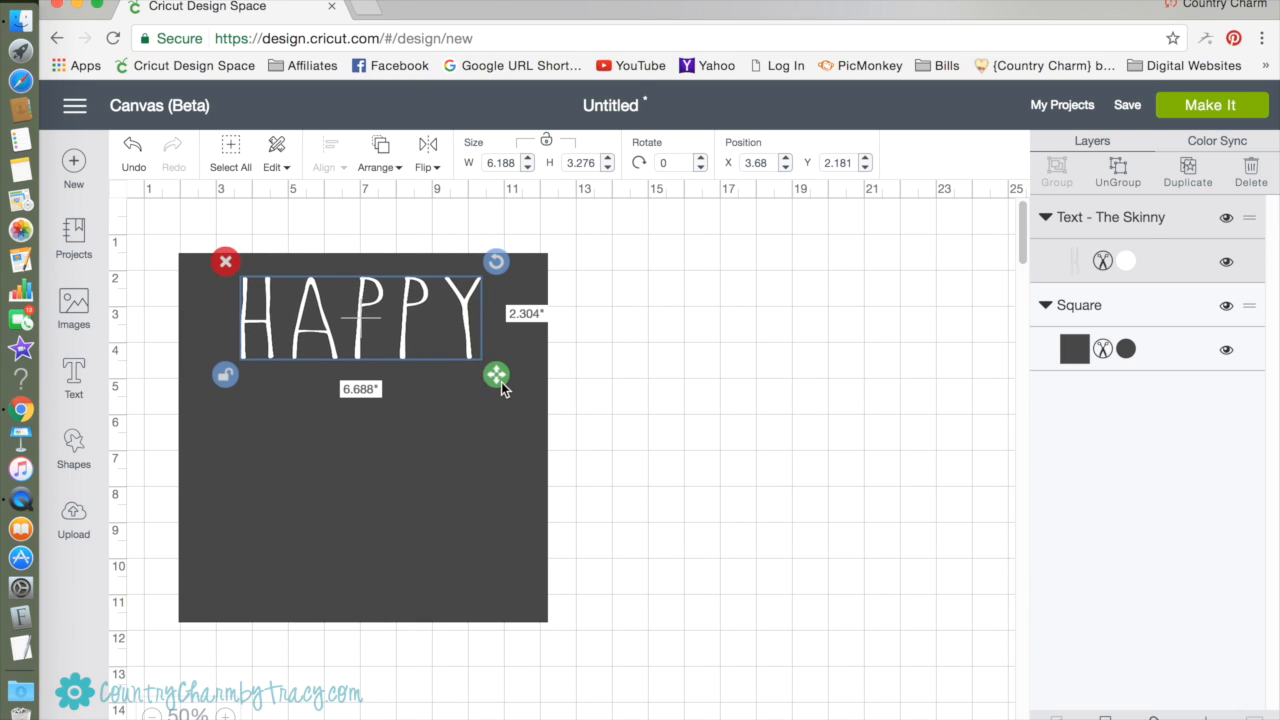
click(445, 320)
drag(445, 320, 441, 326)
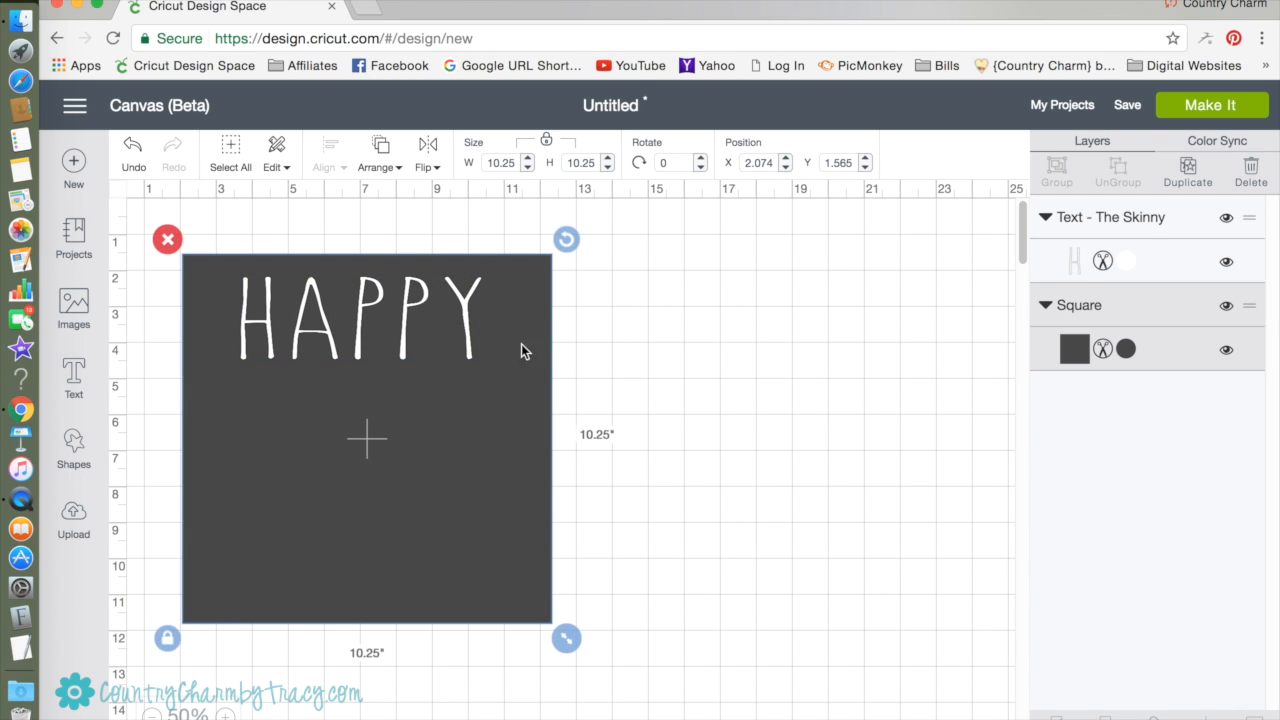
click(595, 375)
drag(420, 296, 428, 292)
click(657, 440)
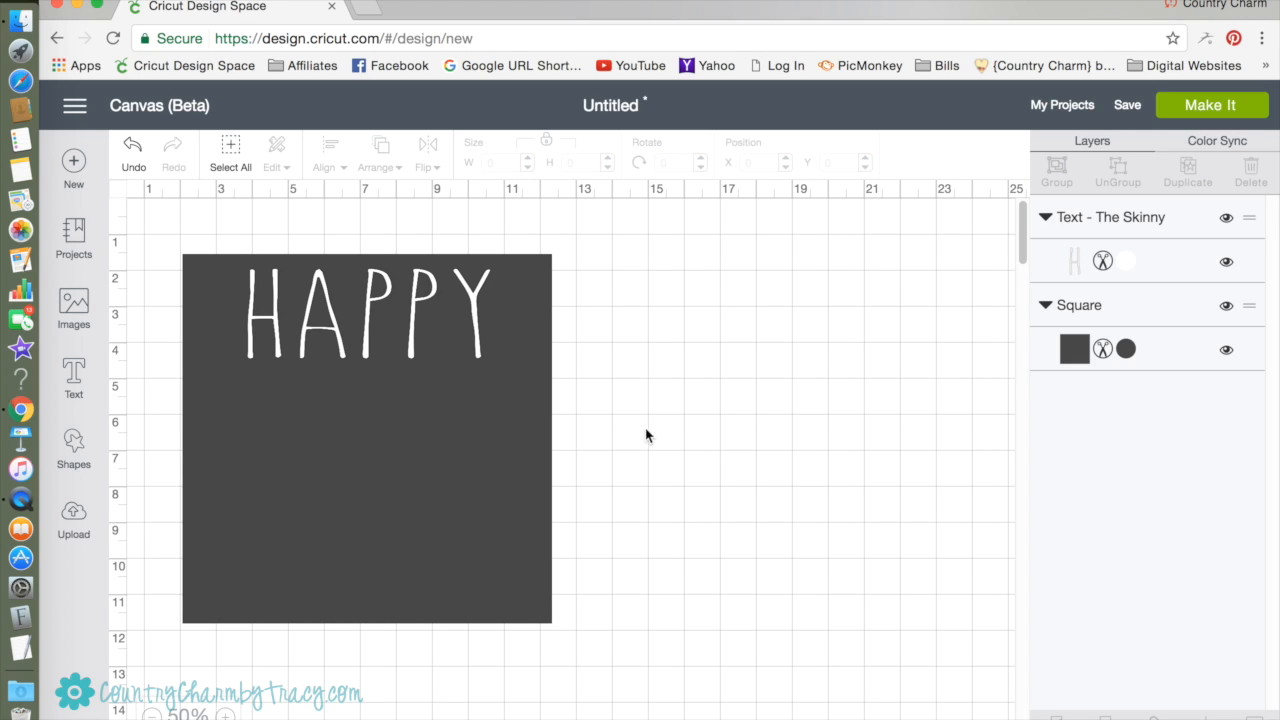
Add a separate text object reading "4" and set its font to Curlz MT.
click(84, 381)
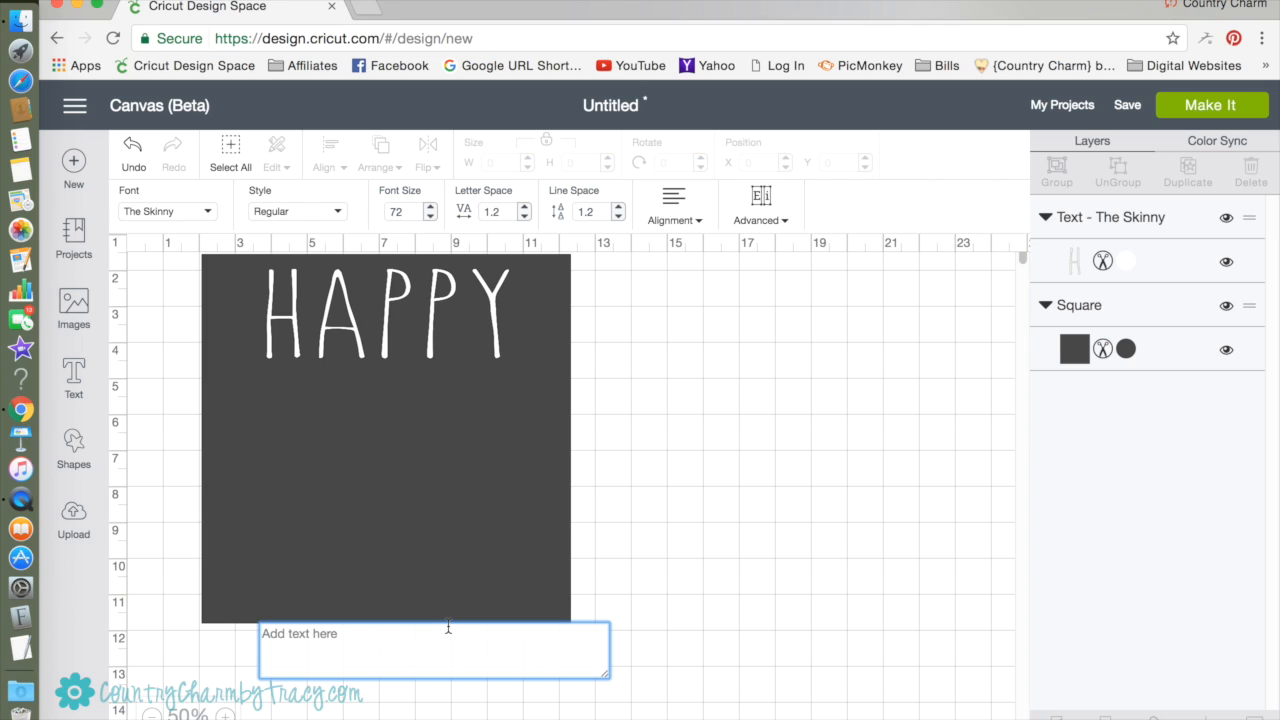
text(4)
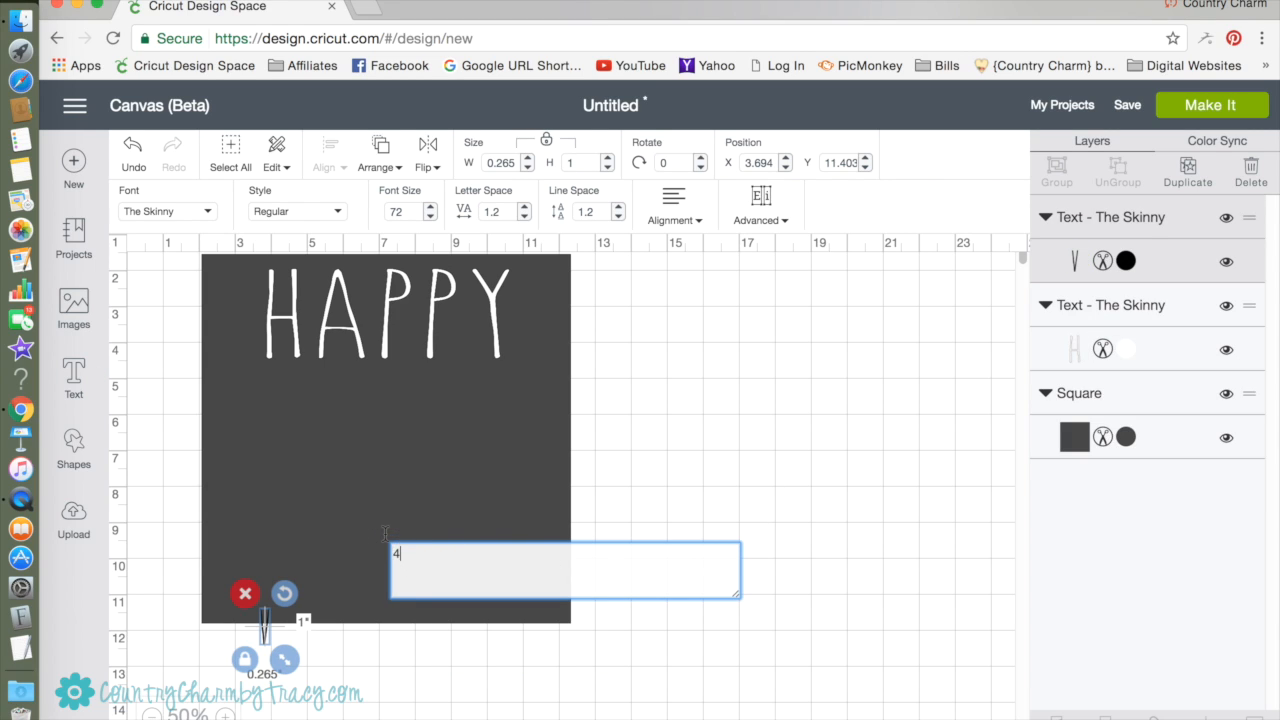
drag(405, 557, 392, 552)
click(205, 217)
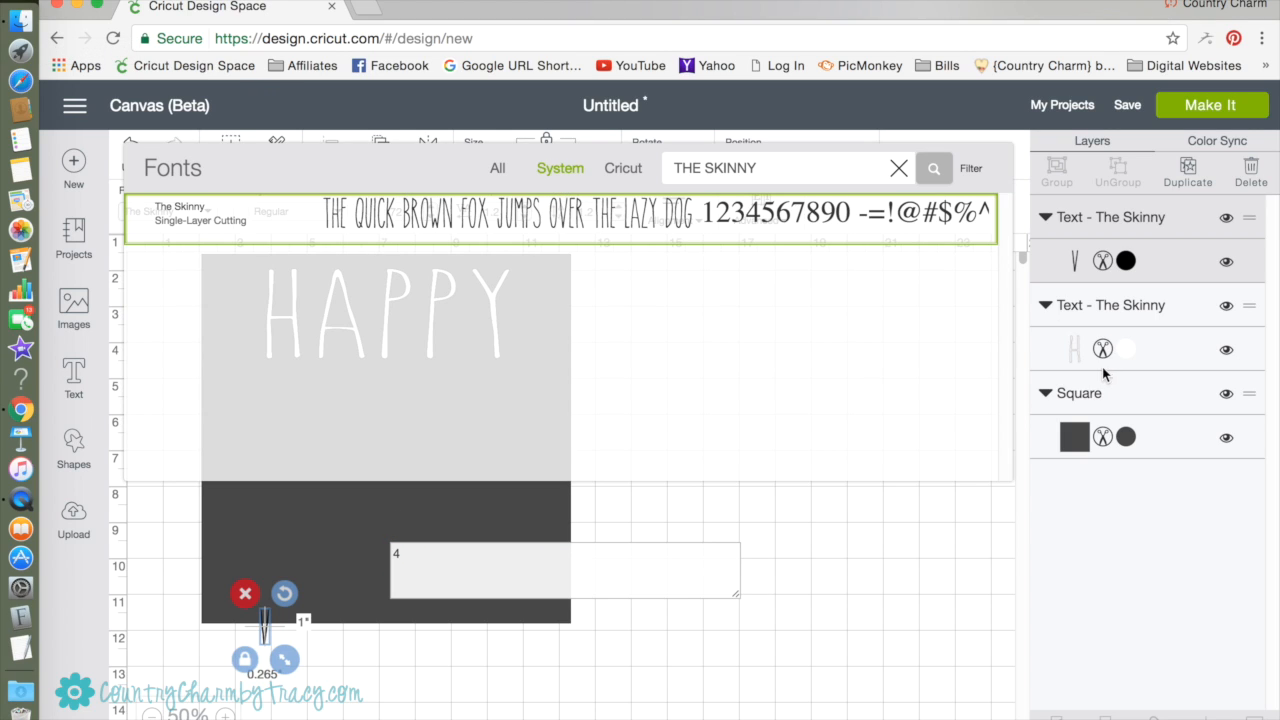
click(899, 170)
click(862, 168)
text(CUR)
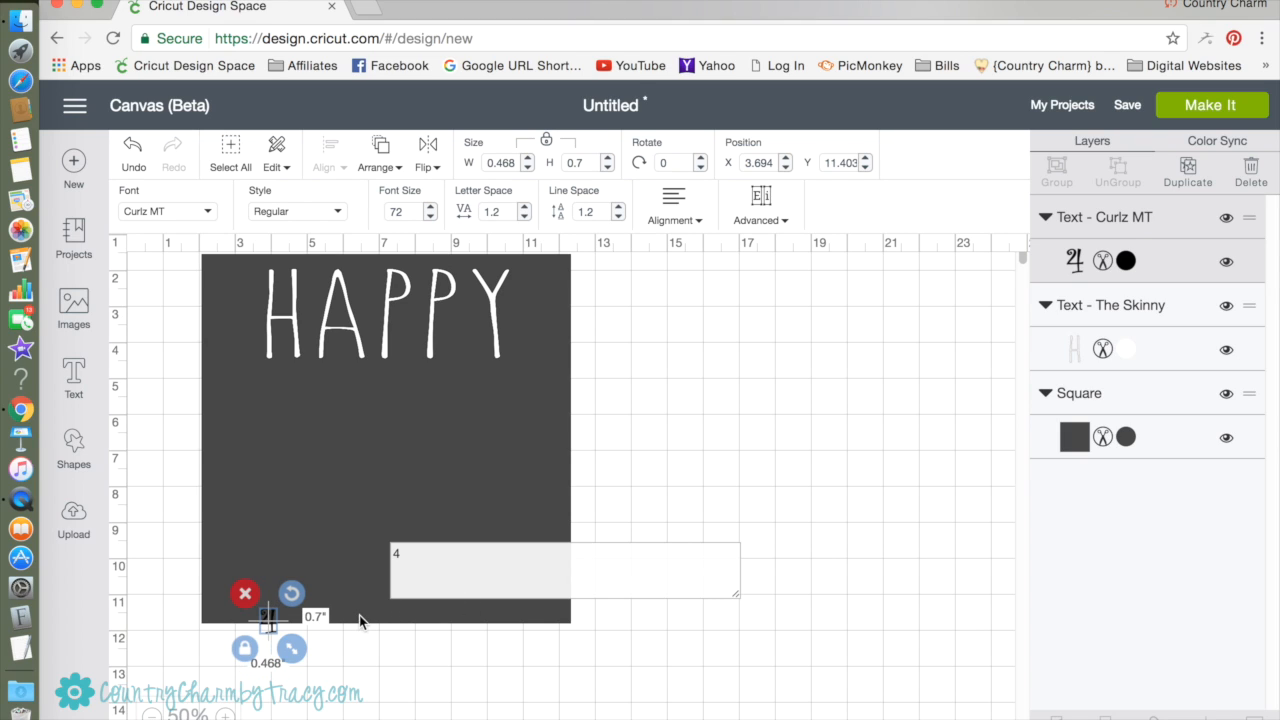
Color the 4 white and enlarge it to about 3.81 by 5.7 inches on the square's left half, below HAPPY.
click(409, 557)
drag(409, 557, 392, 557)
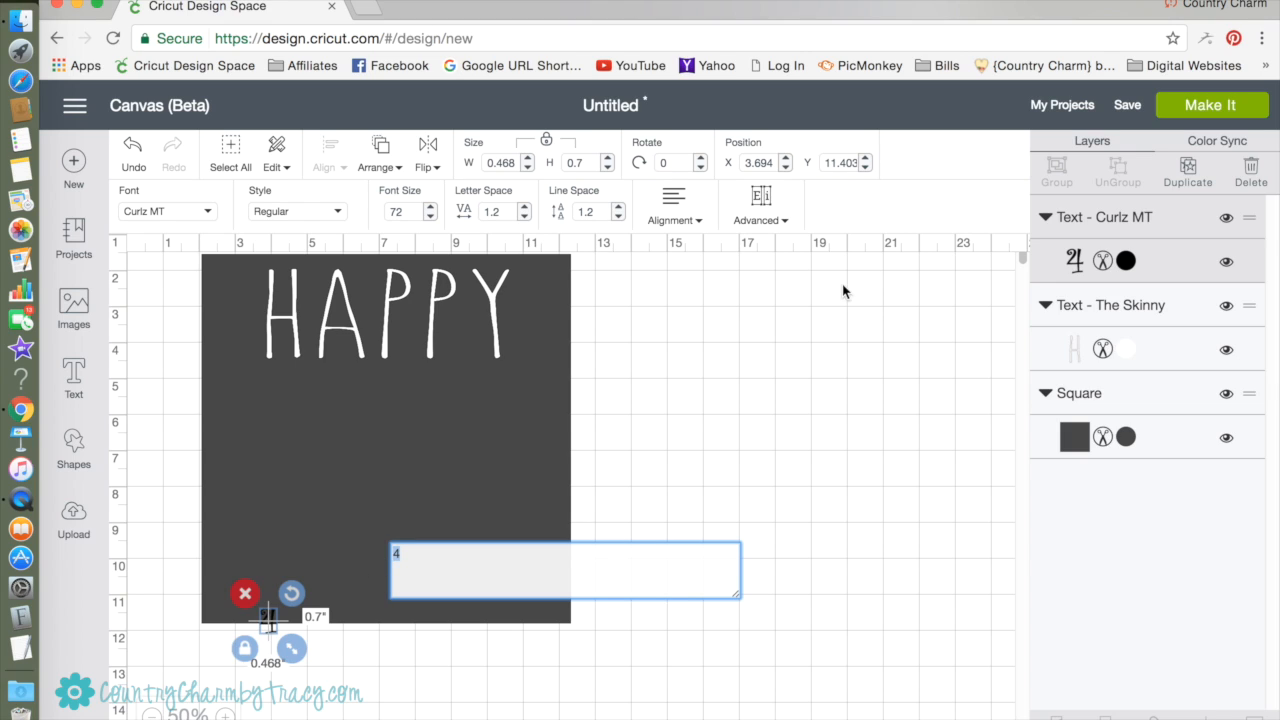
click(1126, 262)
click(826, 384)
drag(271, 623, 406, 658)
drag(336, 517, 309, 455)
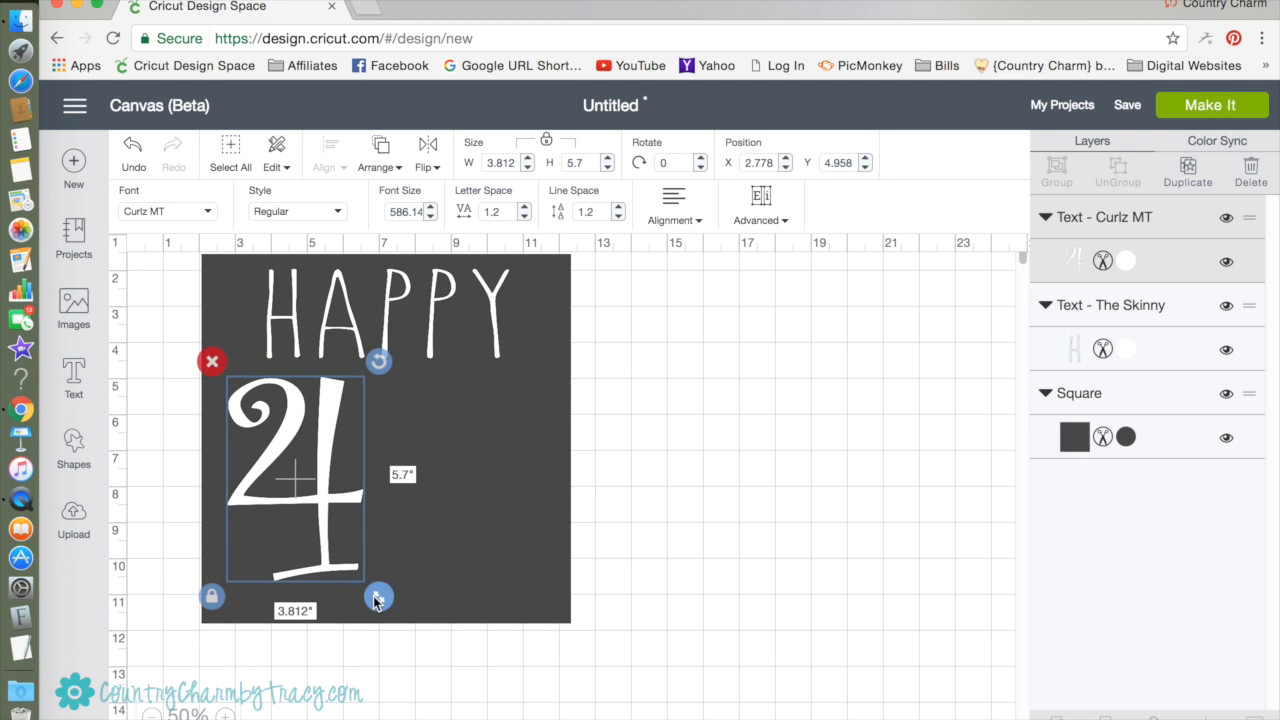
Unlock the 4's proportions and reshape it to about 2.95 by 6.17 inches, near the square's left edge.
scroll(378, 605, right, 1)
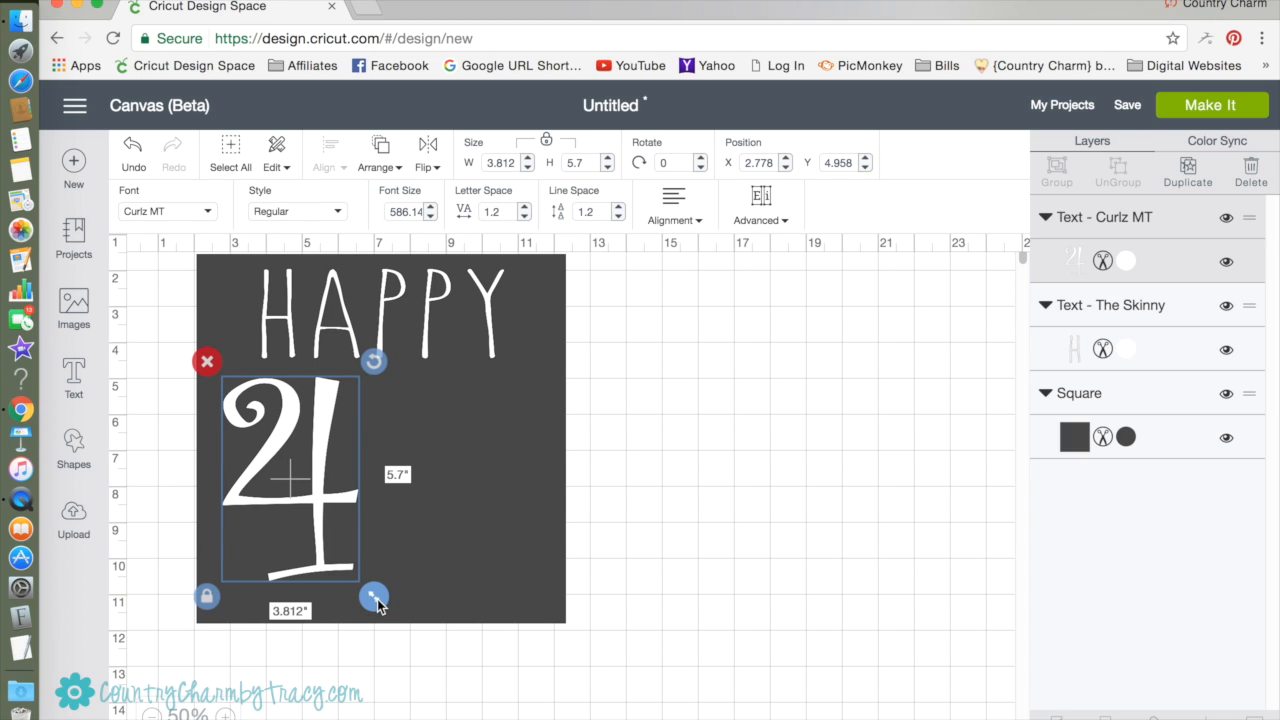
click(209, 594)
scroll(284, 605, left, 1)
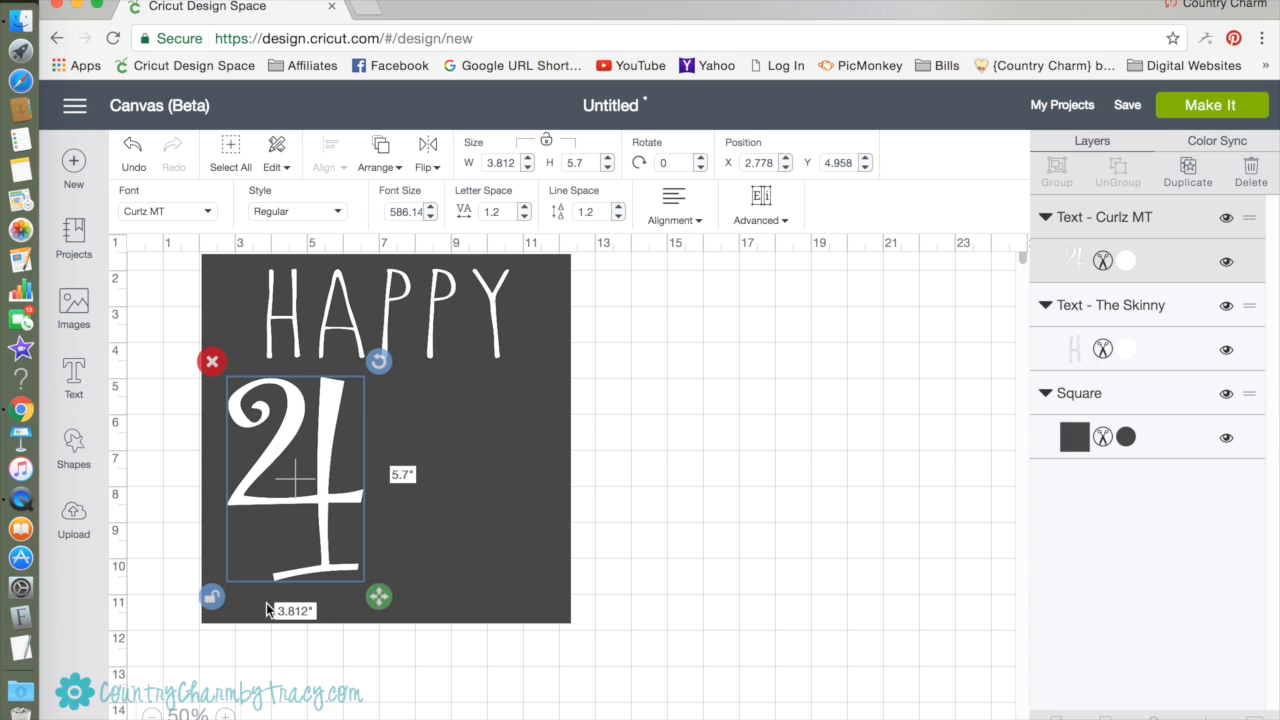
scroll(270, 609, right, 1)
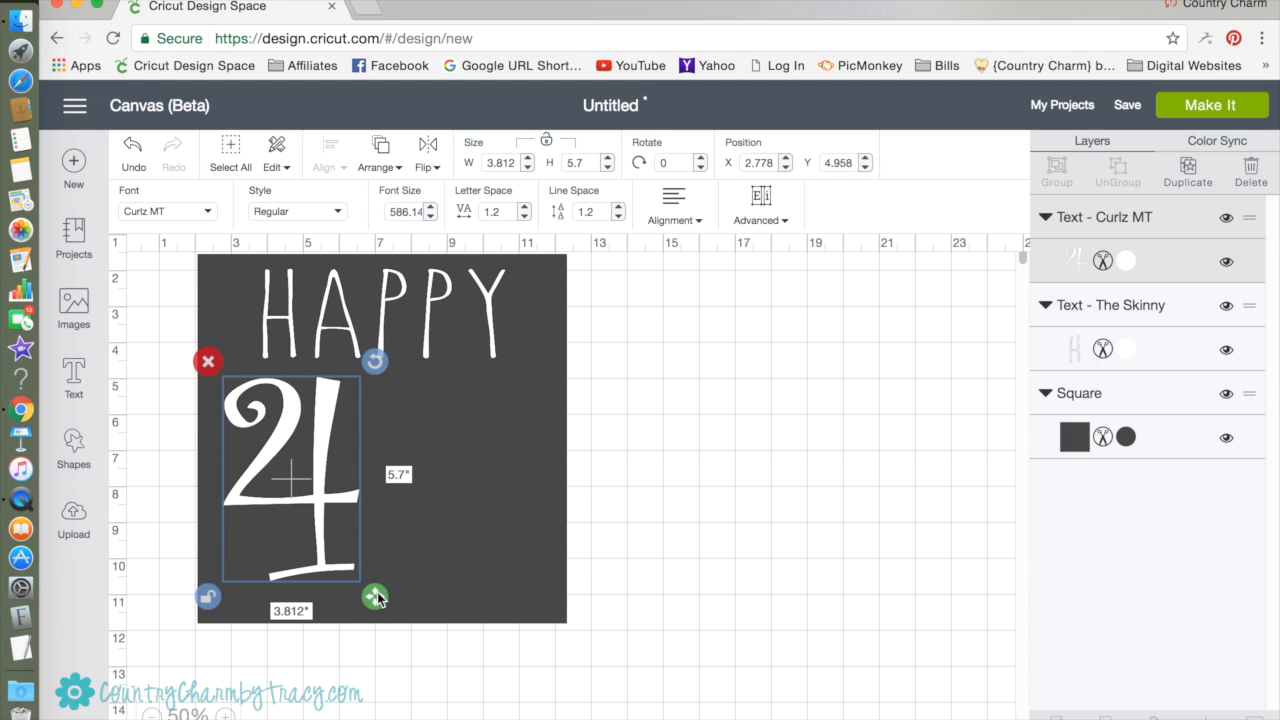
drag(375, 597, 344, 613)
drag(287, 473, 282, 472)
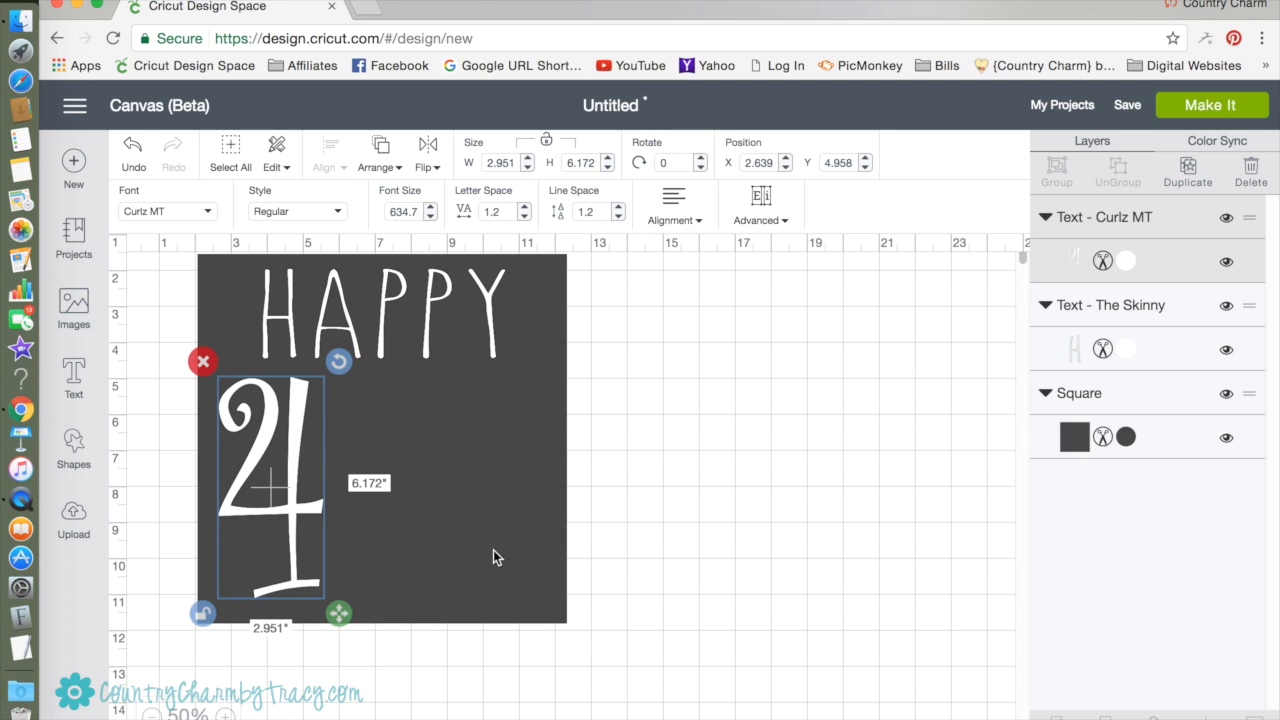
click(580, 597)
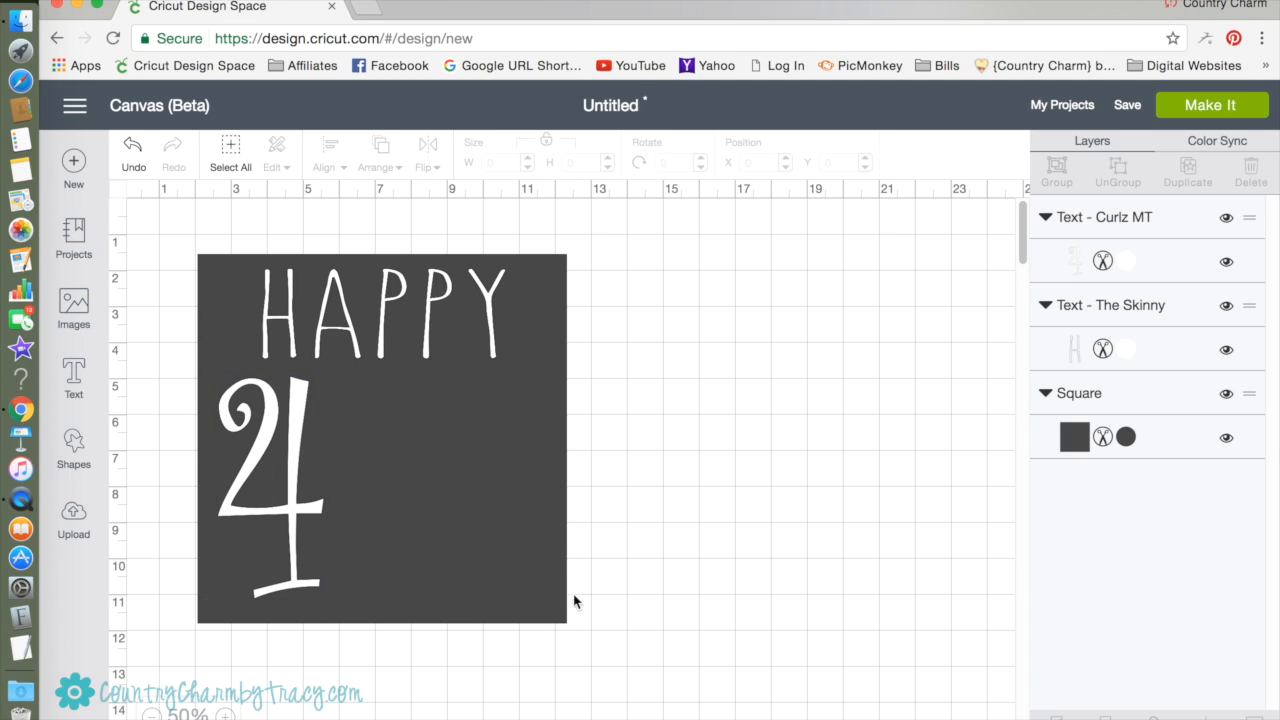
Add a separate text object reading "th" in lowercase Curlz MT.
click(78, 371)
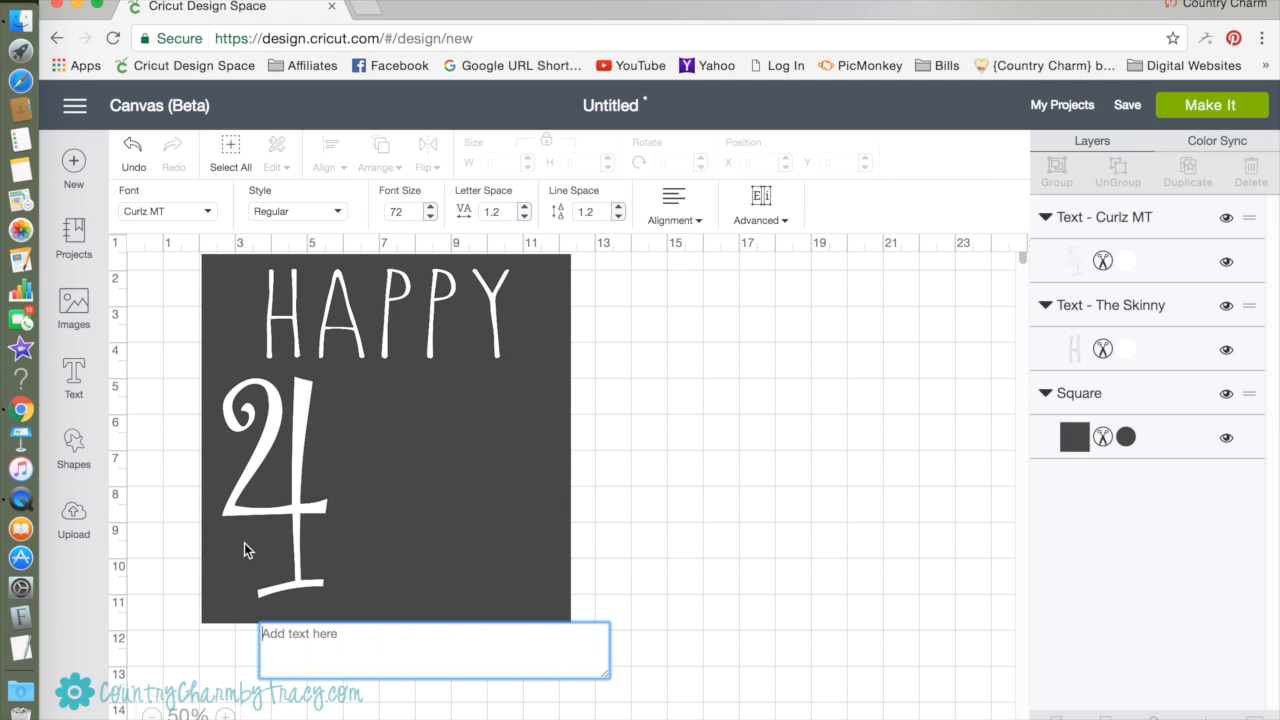
text(TH)
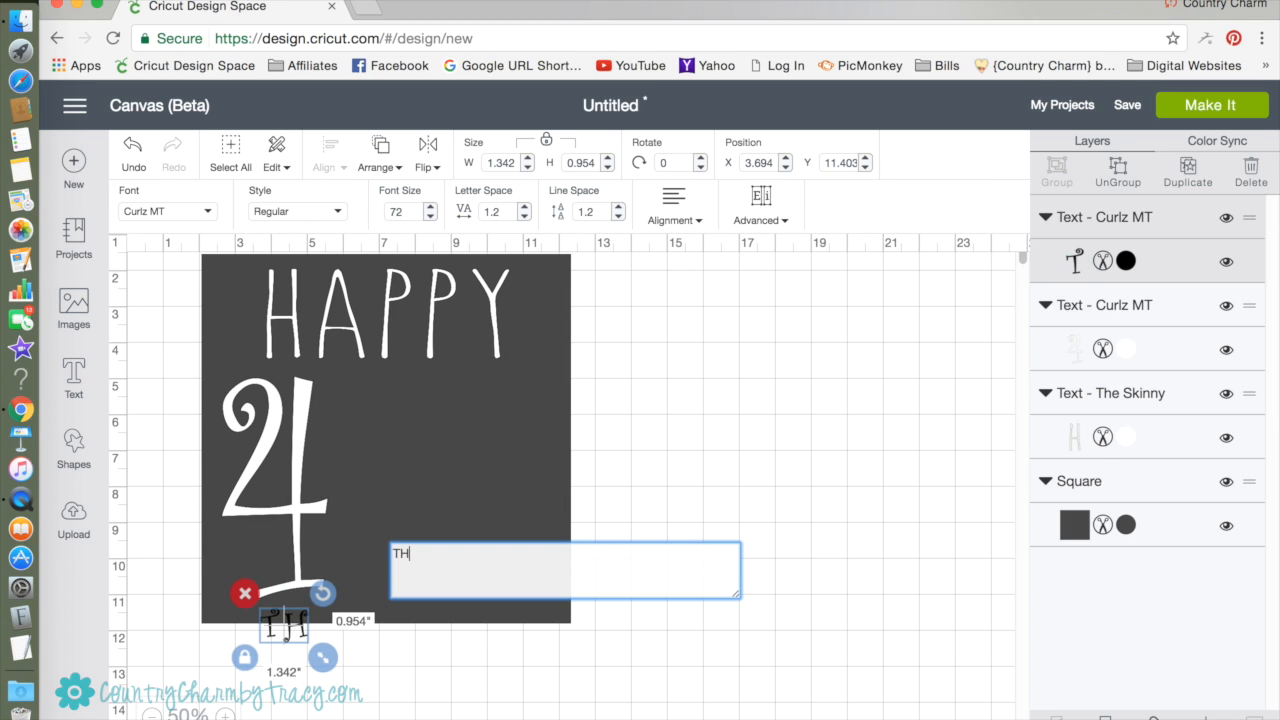
key(BackSpace)
key(BackSpace)
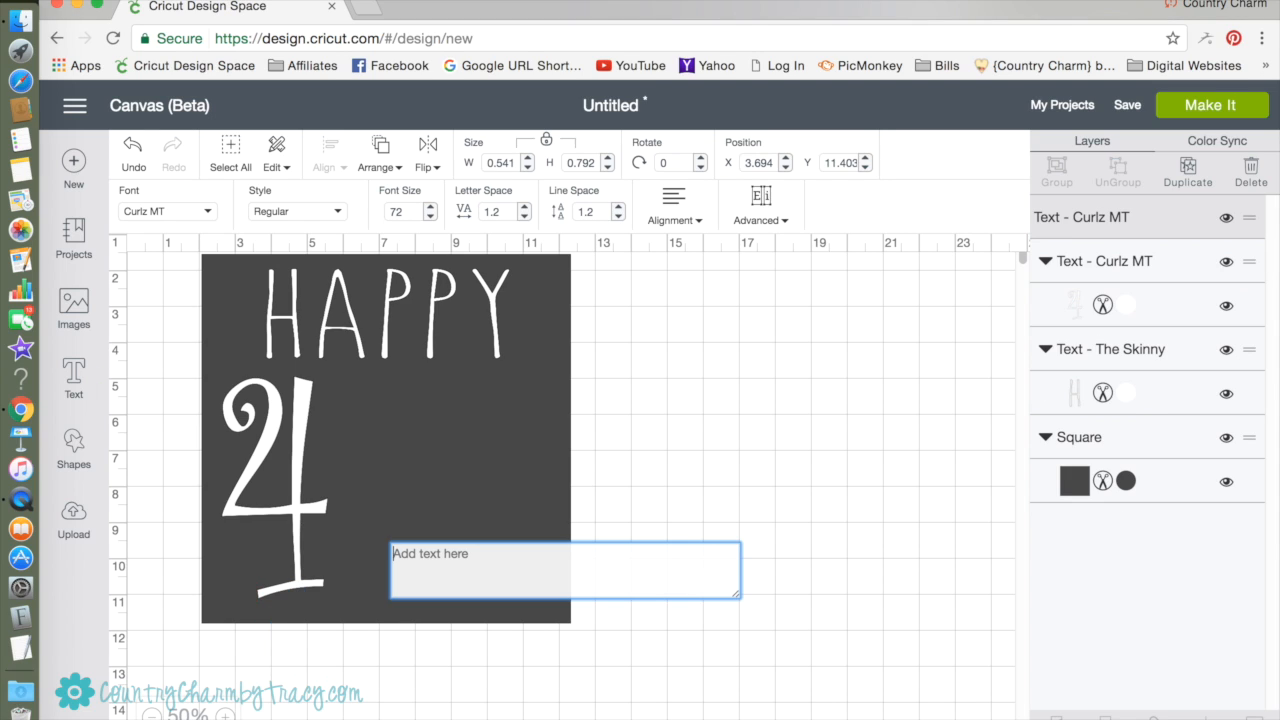
text(th)
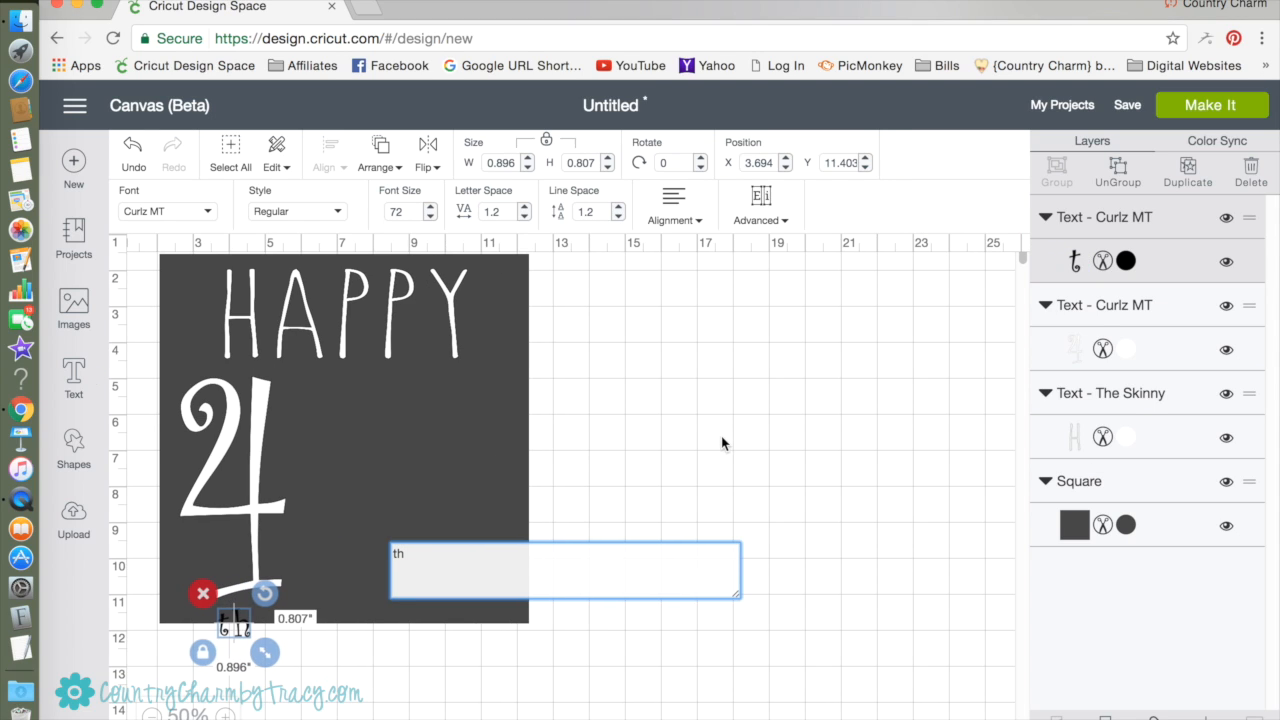
click(565, 521)
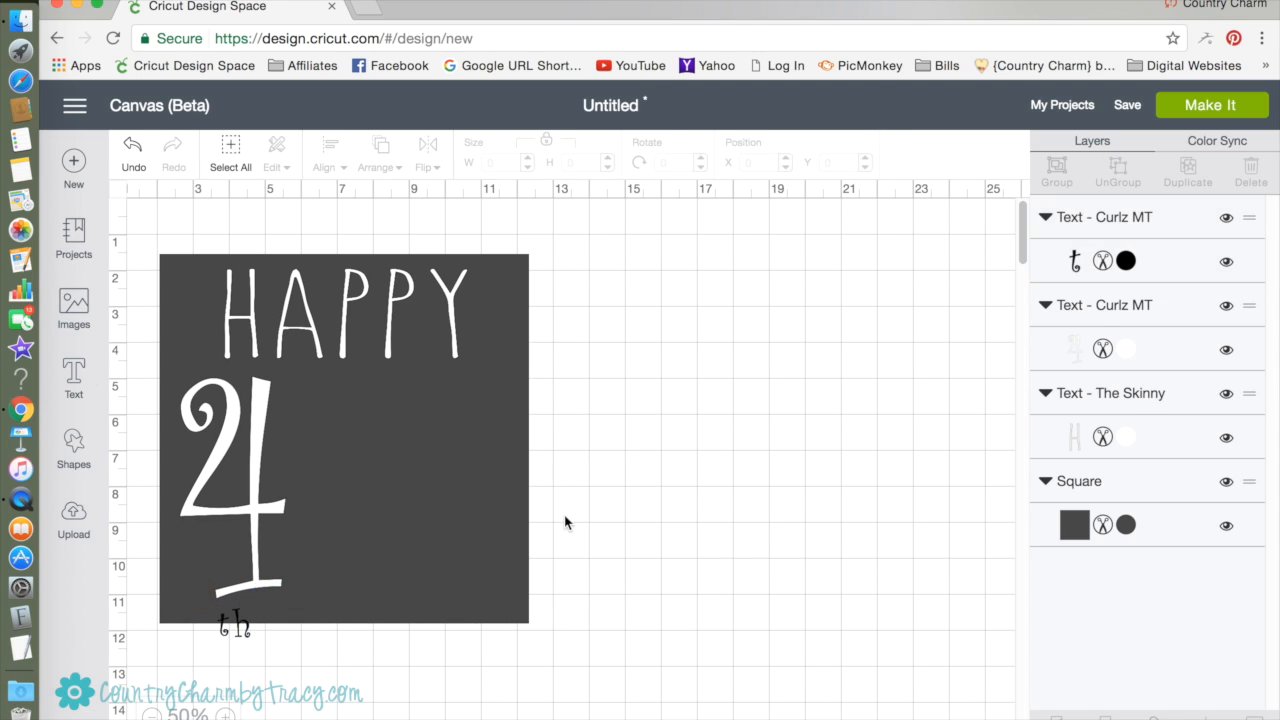
Place "th" beside the upper part of the 4 at about 2.92 by 2.64 inches and color it white.
click(236, 628)
drag(238, 630, 364, 379)
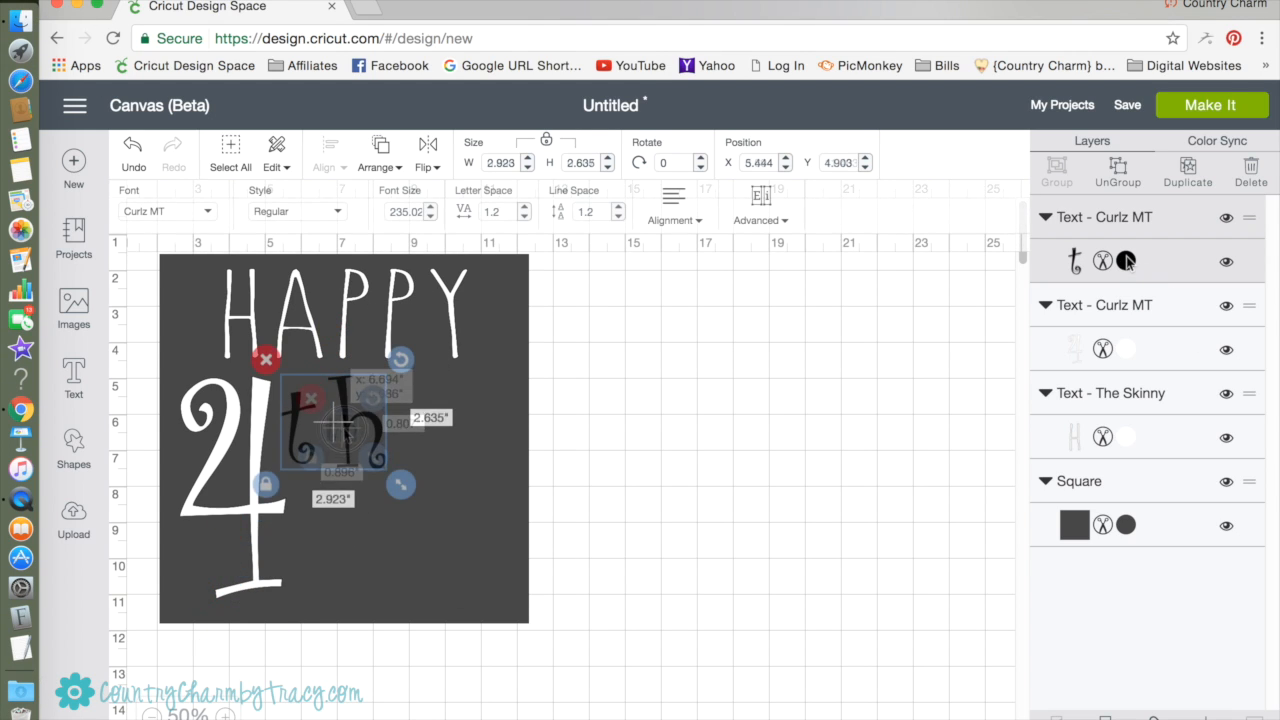
click(1126, 259)
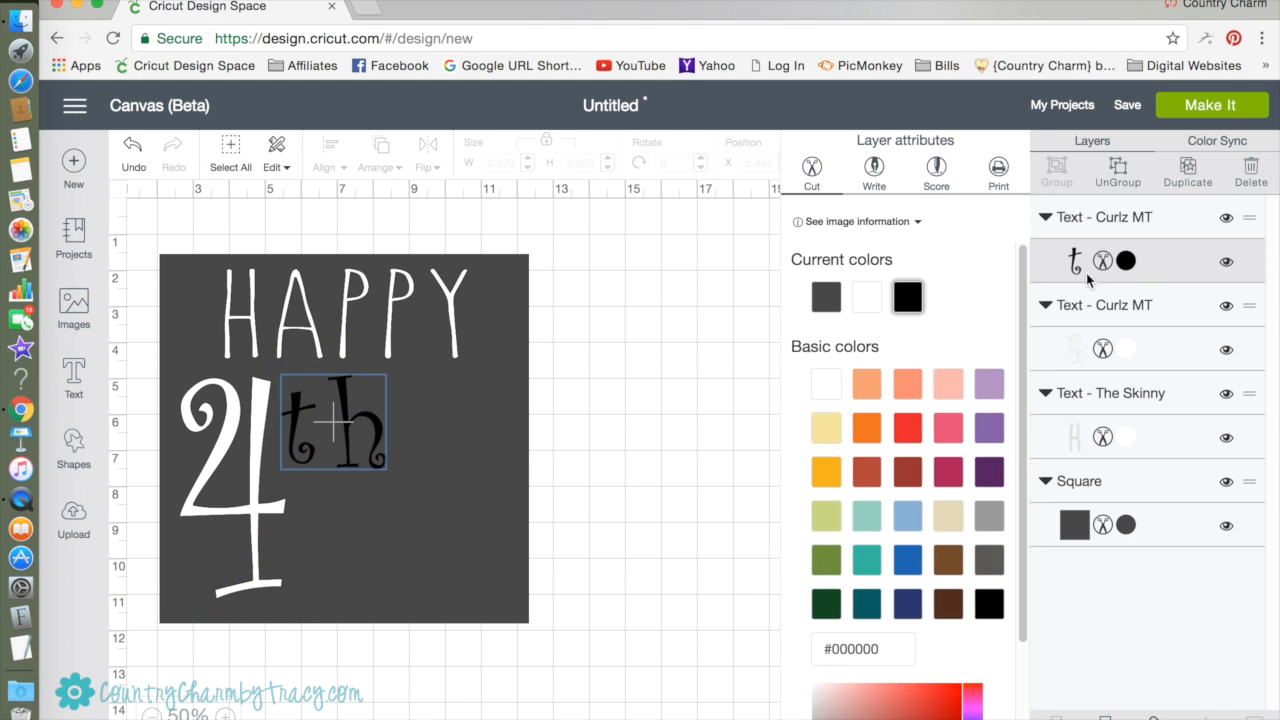
click(826, 385)
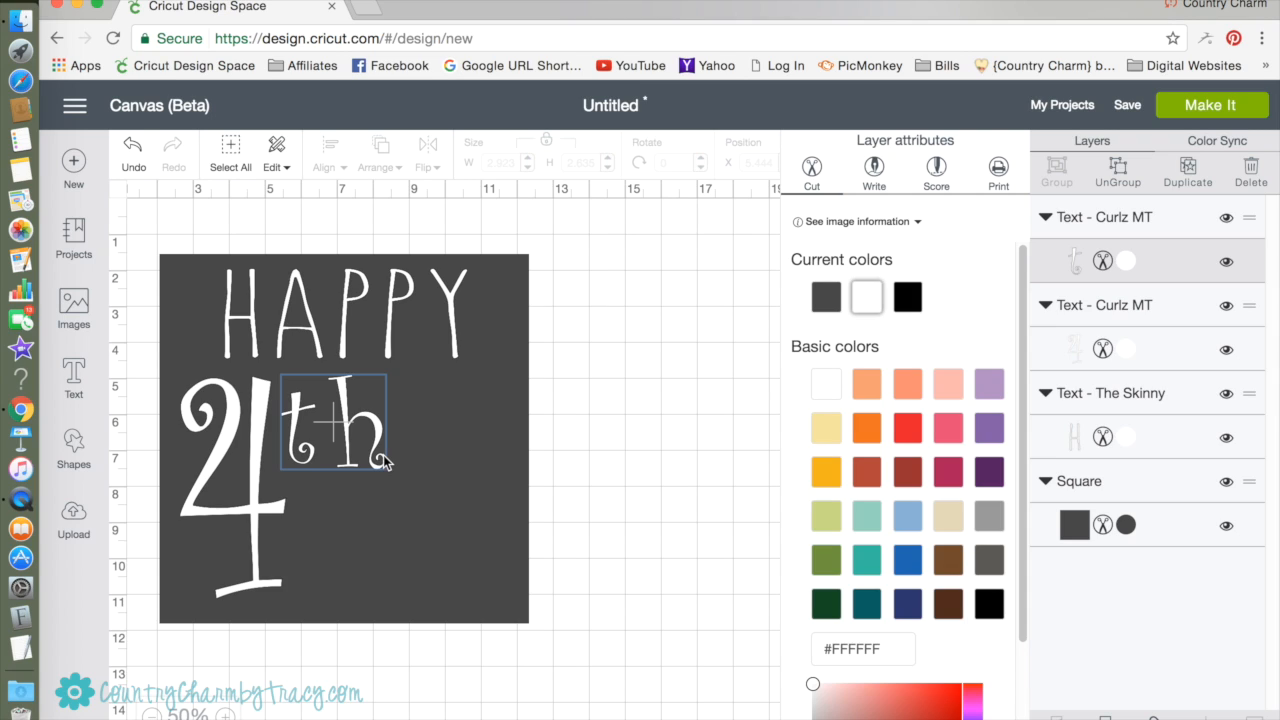
click(577, 516)
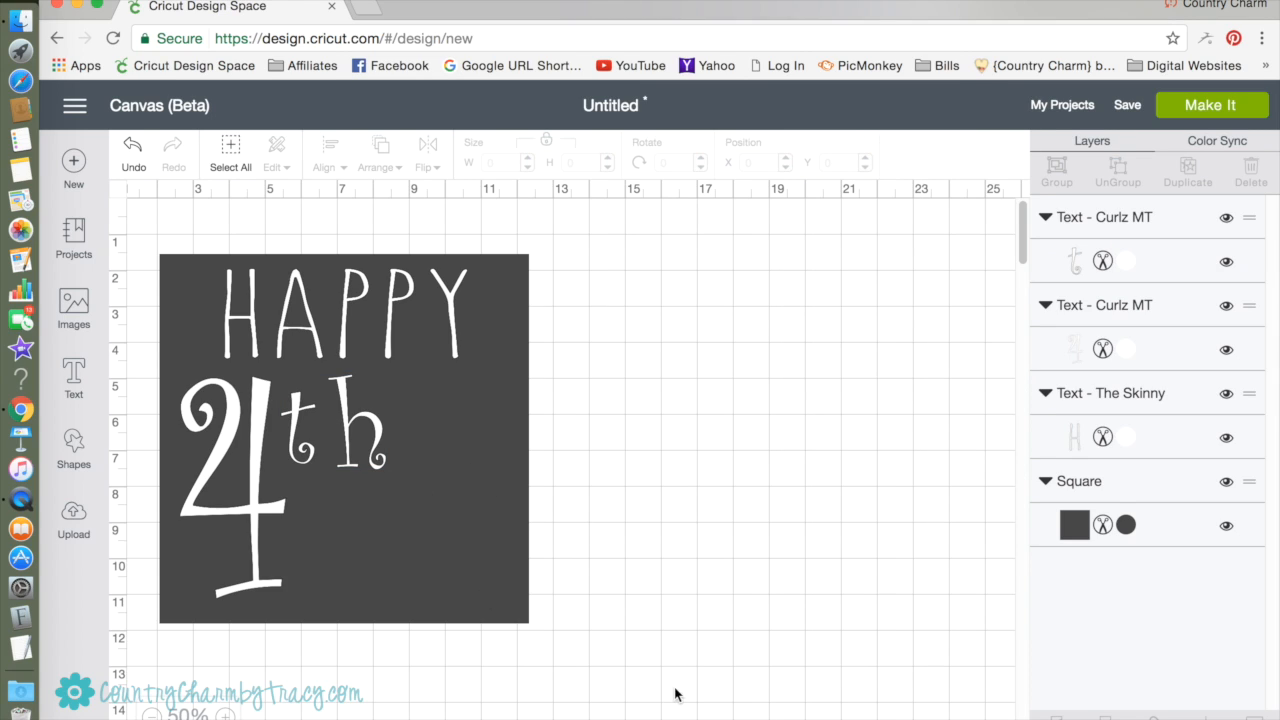
Tighten the letter spacing of "th" to -0.4, making it about 2.48 inches wide.
click(355, 431)
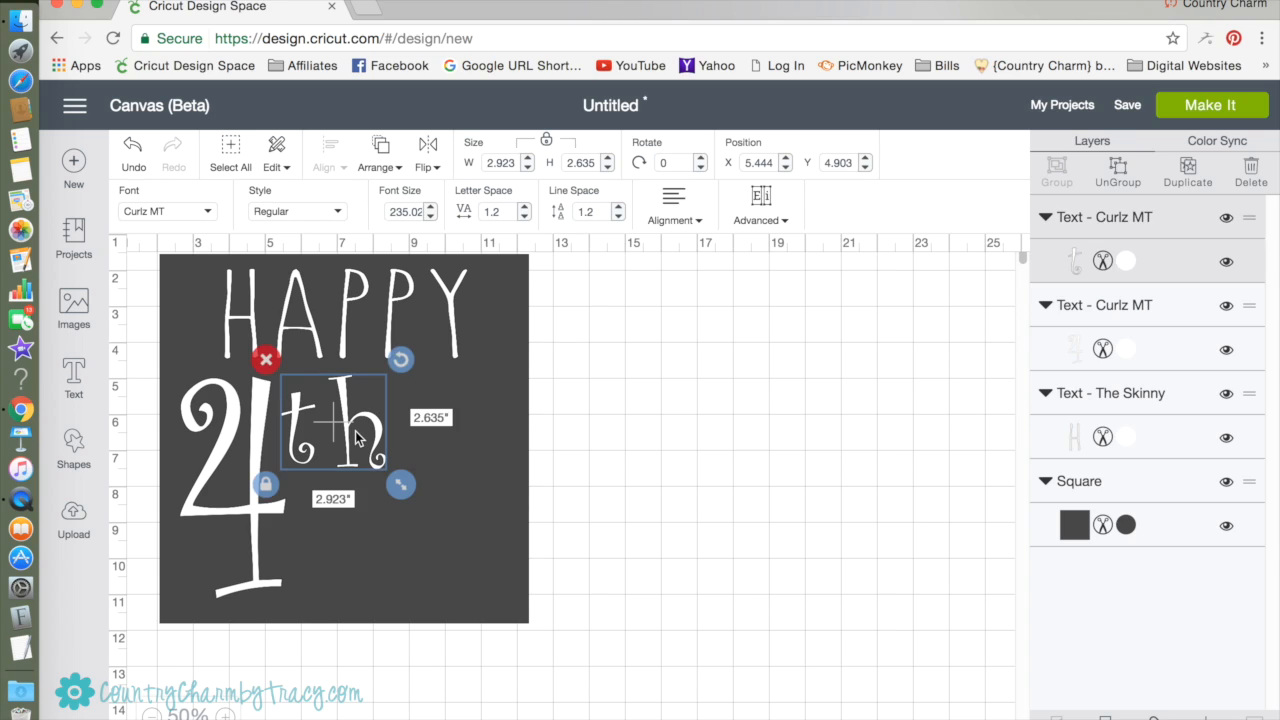
click(524, 217)
click(524, 217)
click(524, 217)
click(524, 217)
click(524, 217)
click(524, 217)
click(524, 217)
click(524, 217)
click(524, 217)
click(524, 217)
click(524, 217)
click(524, 217)
click(524, 217)
click(524, 217)
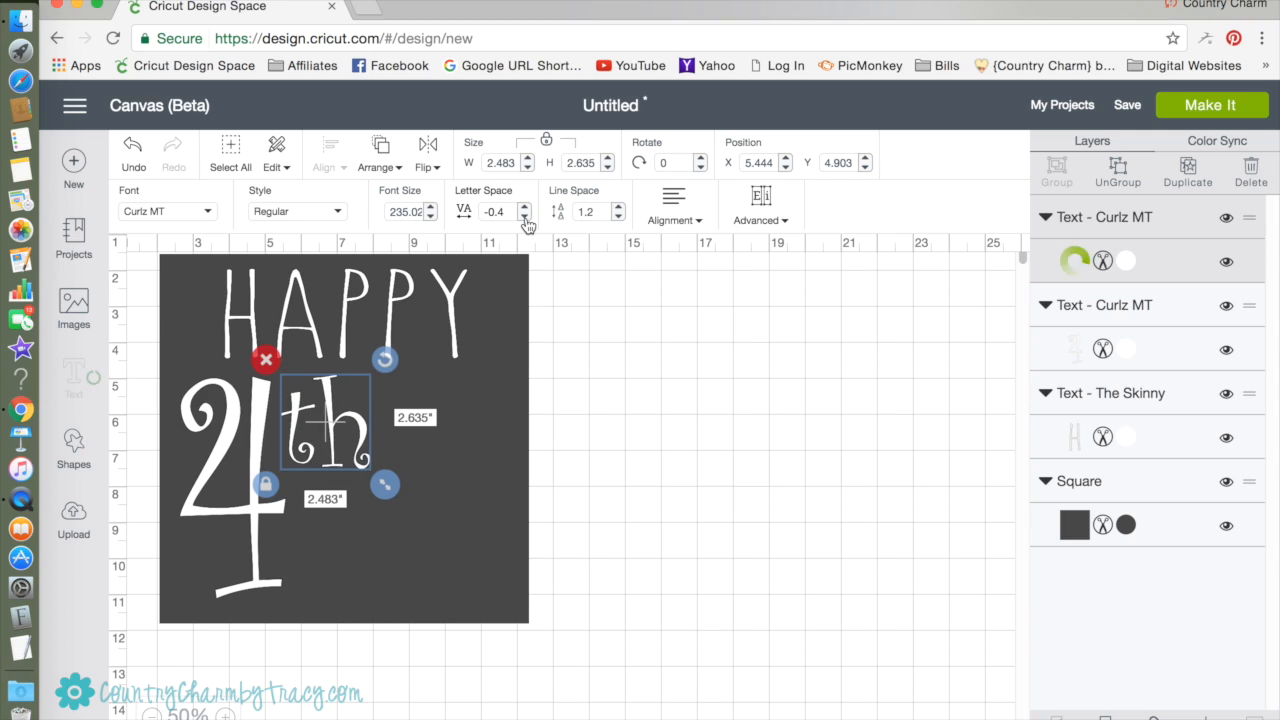
click(678, 567)
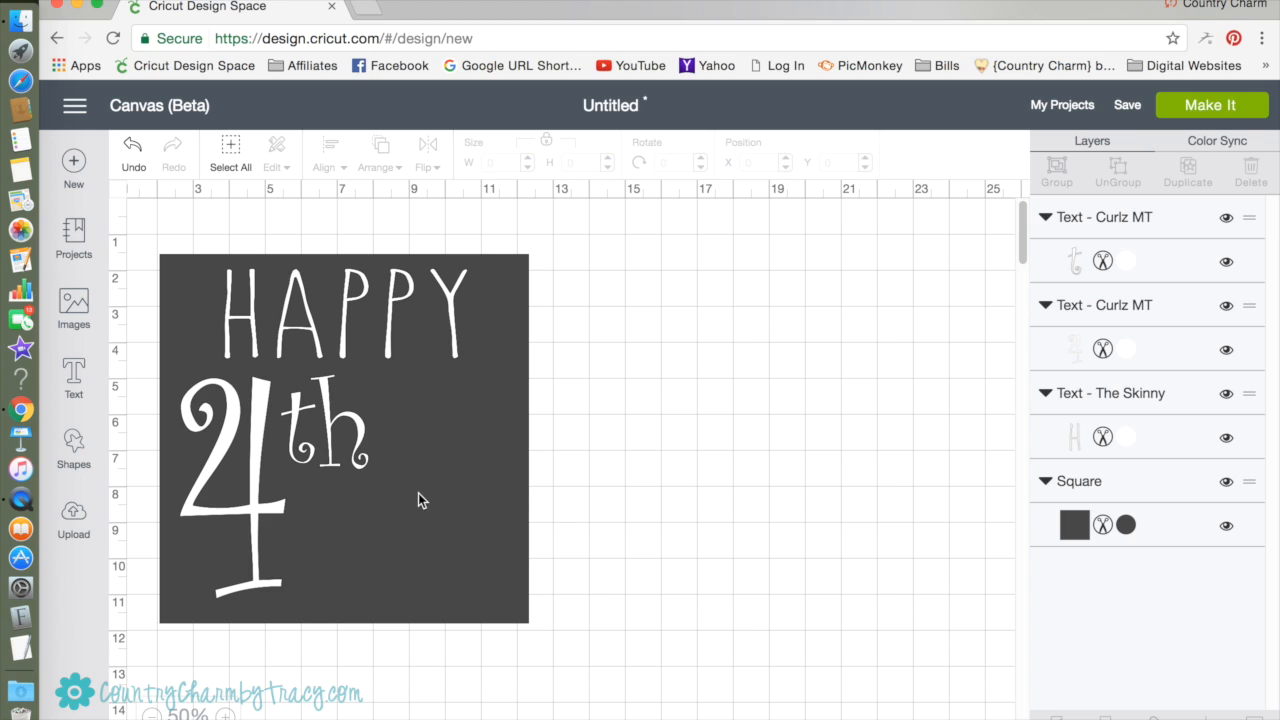
Add a text object reading "of", enlarge it to about 3.33 by 2.96 inches, and place it right of "th".
click(77, 378)
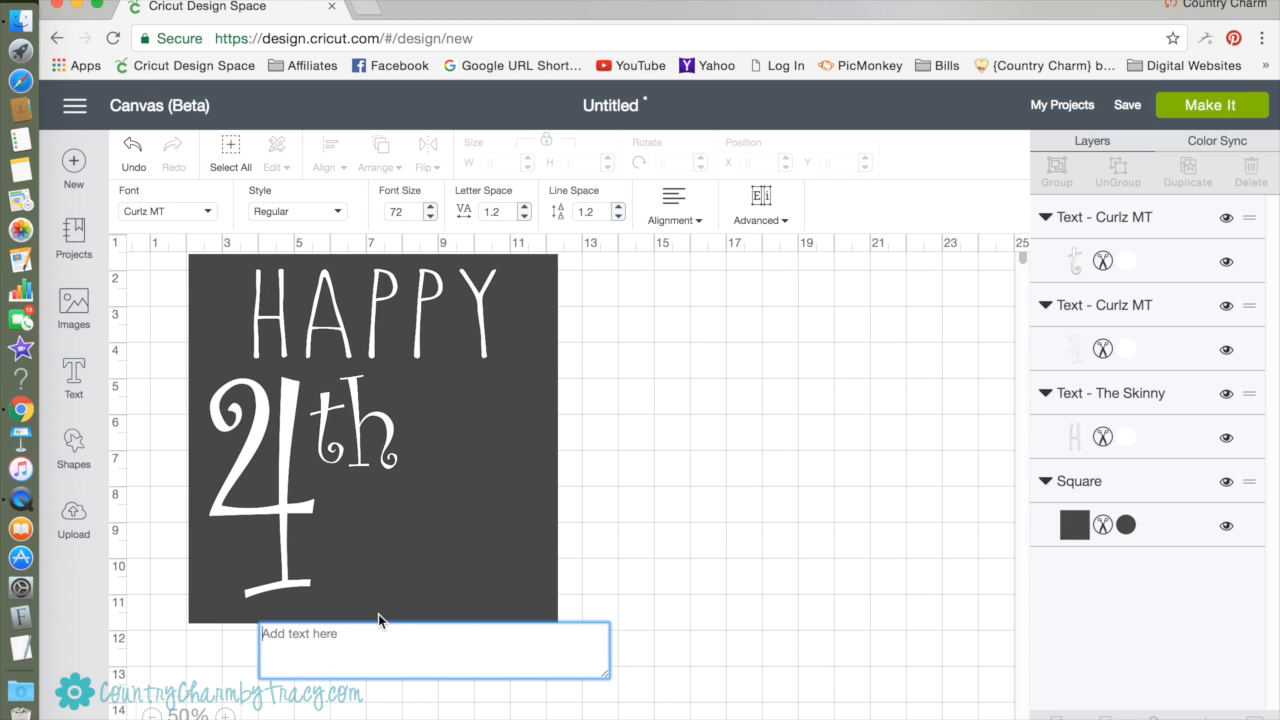
text(of)
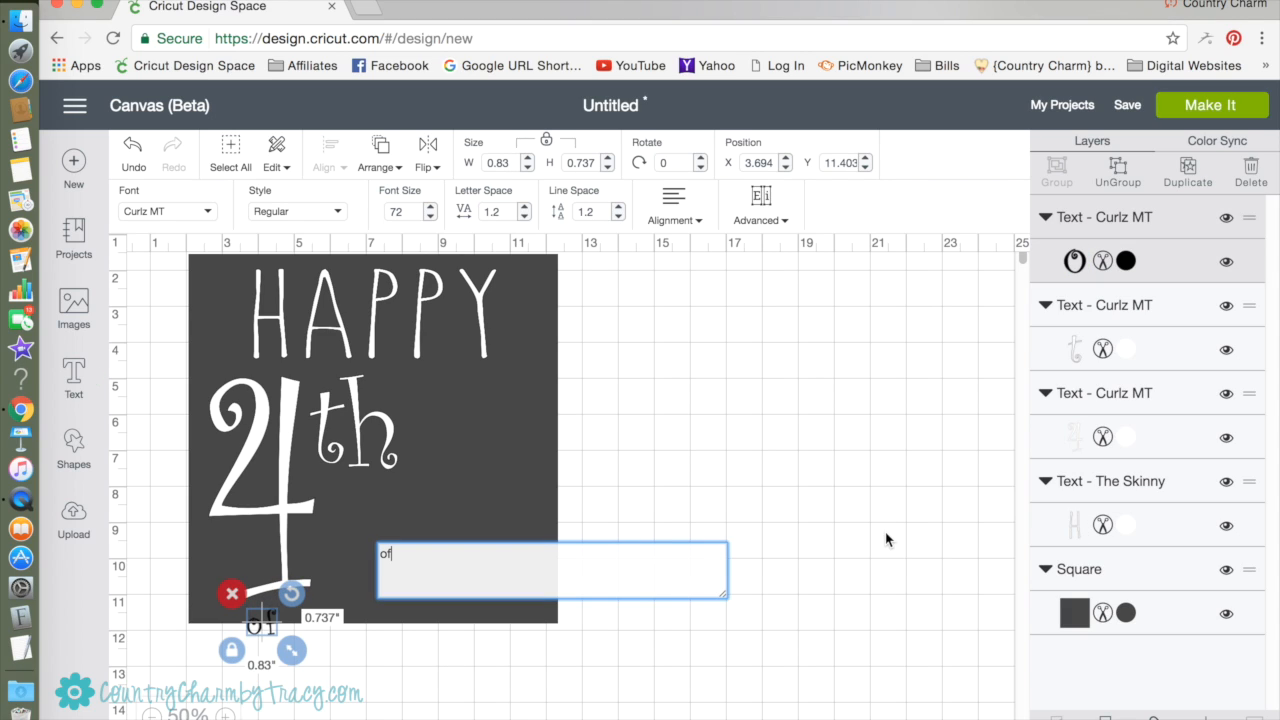
scroll(565, 509, left, 1)
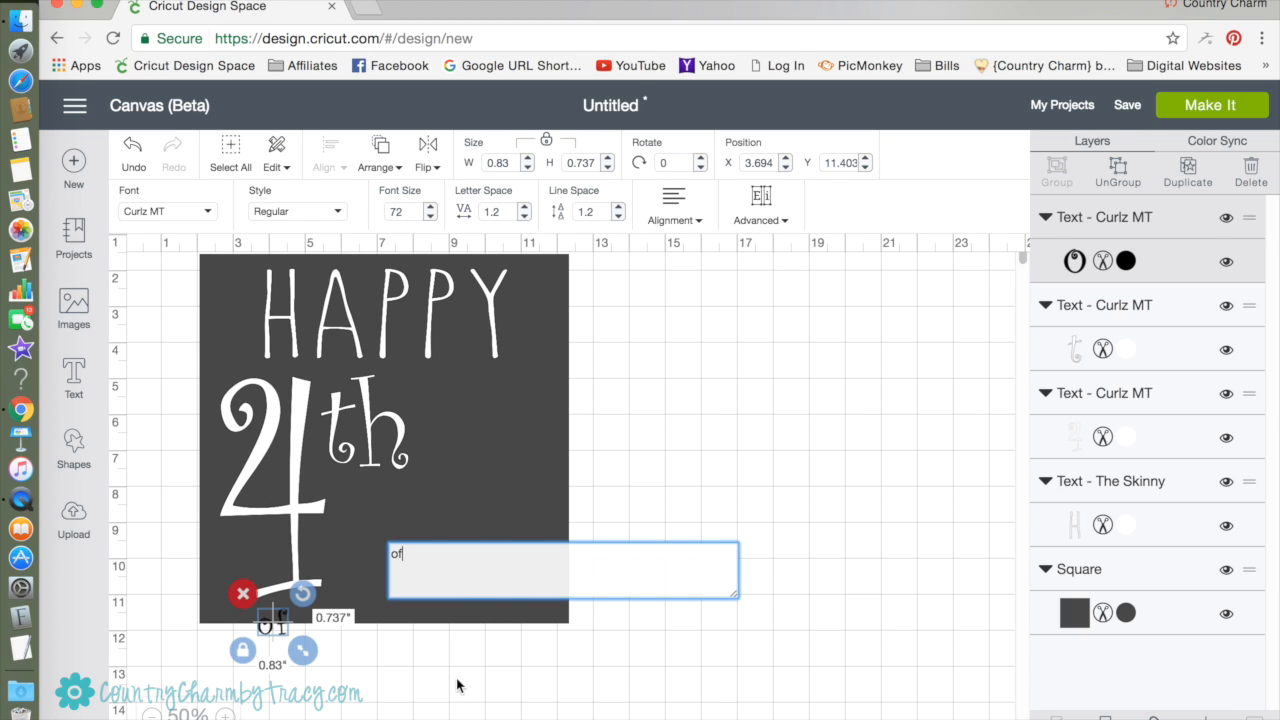
drag(303, 651, 392, 718)
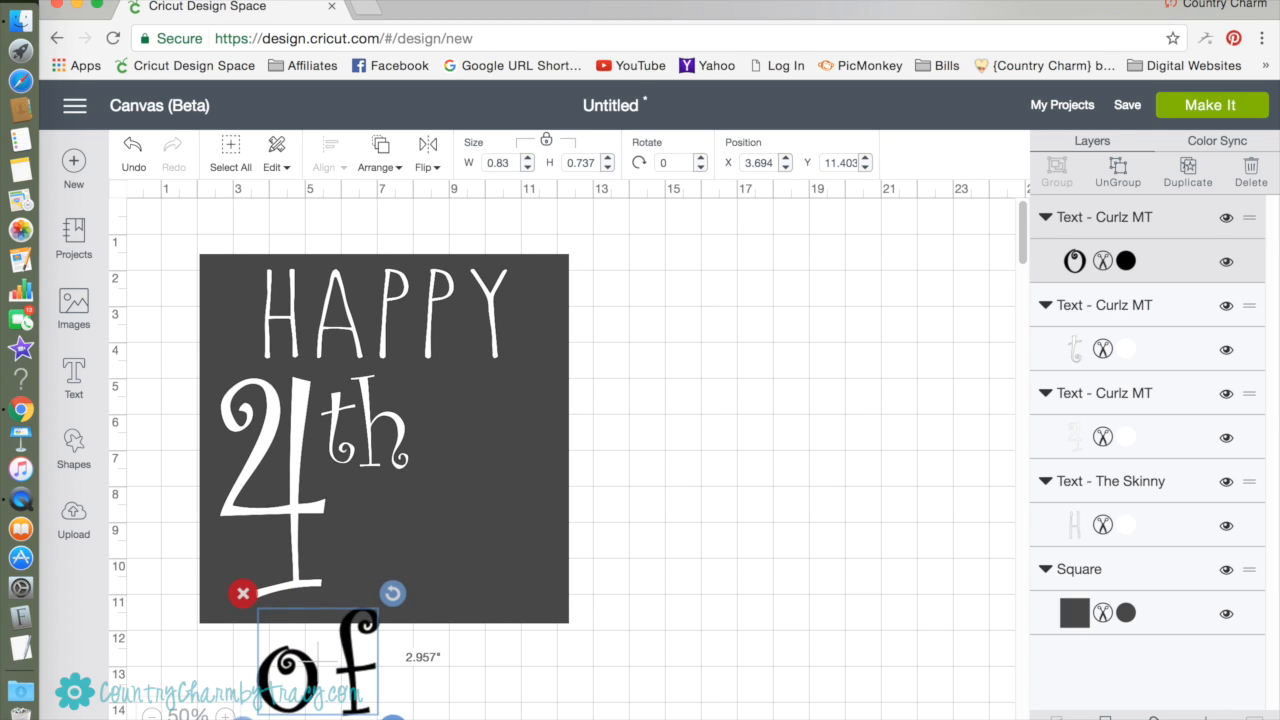
drag(313, 668, 480, 420)
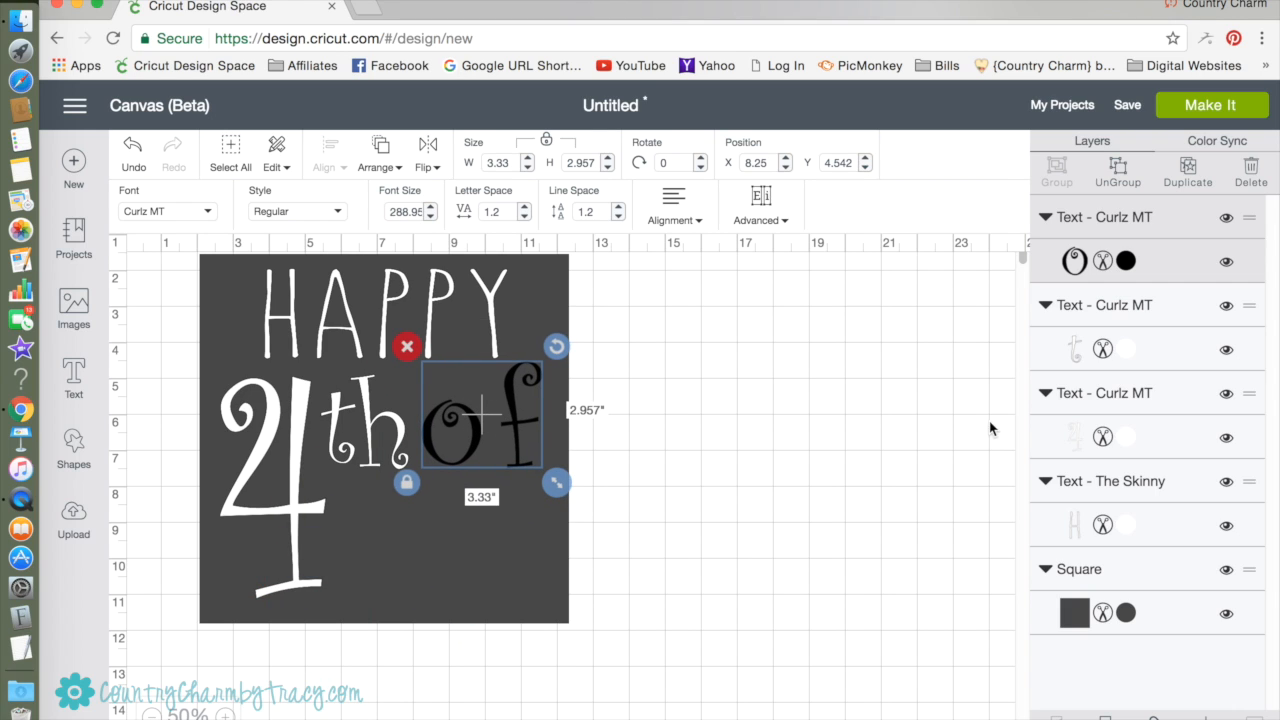
Color the Curlz MT "of" text white and shift it slightly right, away from "th".
click(1122, 264)
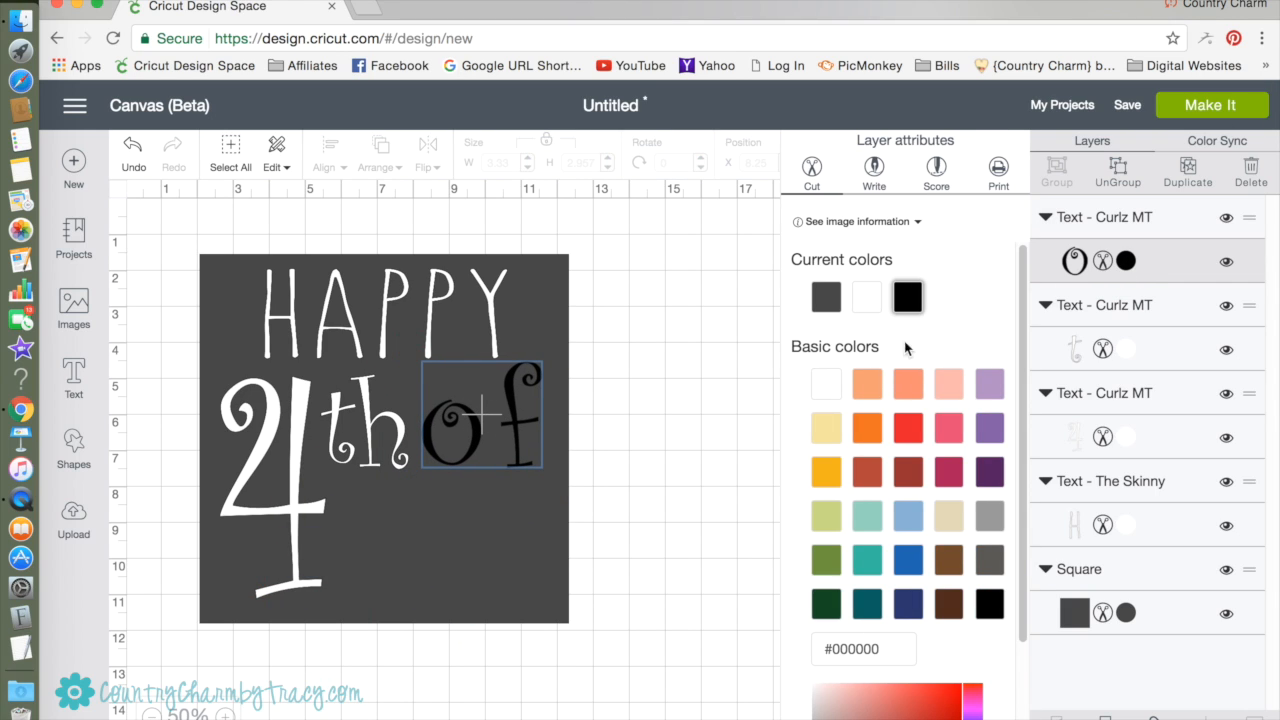
click(826, 385)
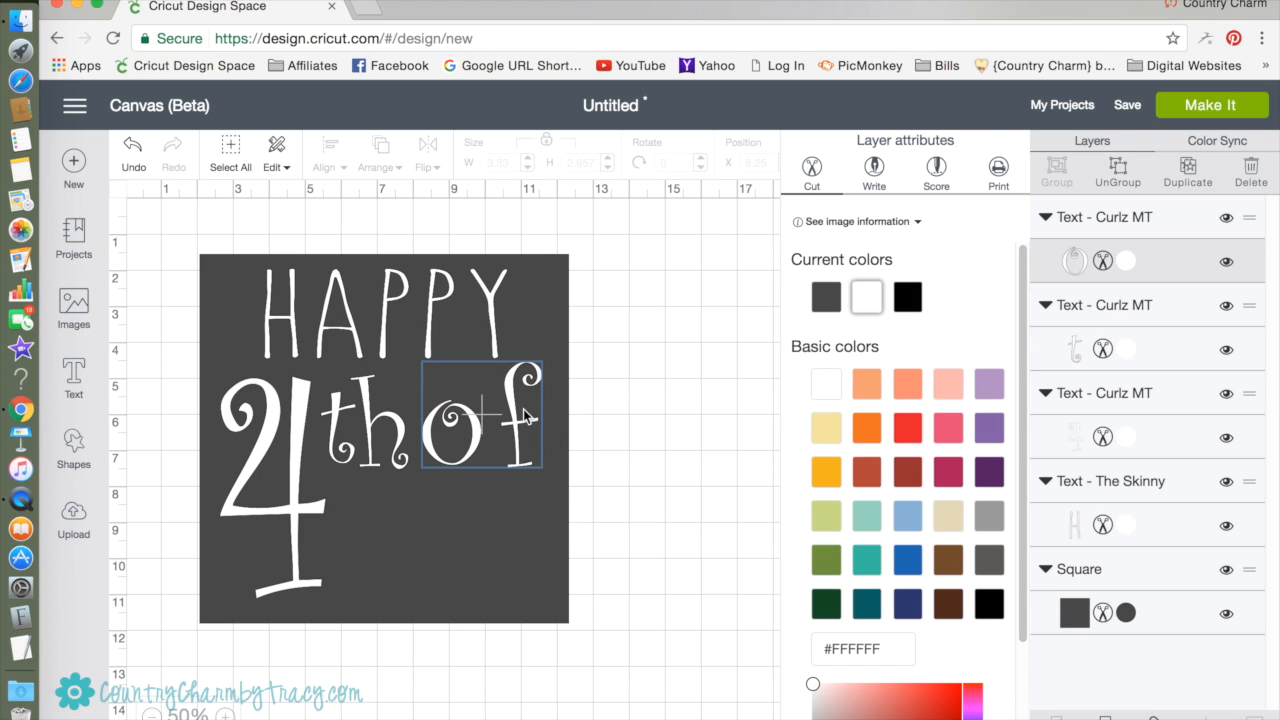
mouse_move(527, 414)
mouse_down()
mouse_move(530, 400)
mouse_move(536, 428)
mouse_move(535, 416)
mouse_up()
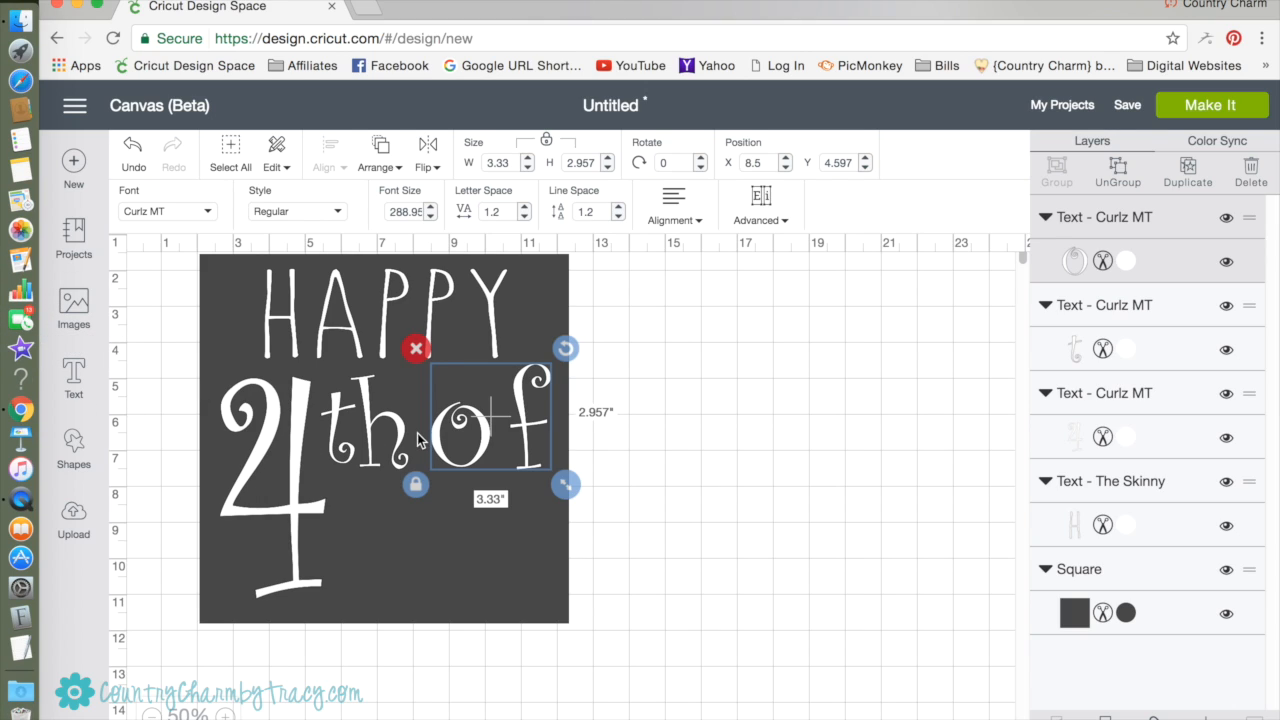
Change the font of the "of" text to Love Letters.
double_click(466, 415)
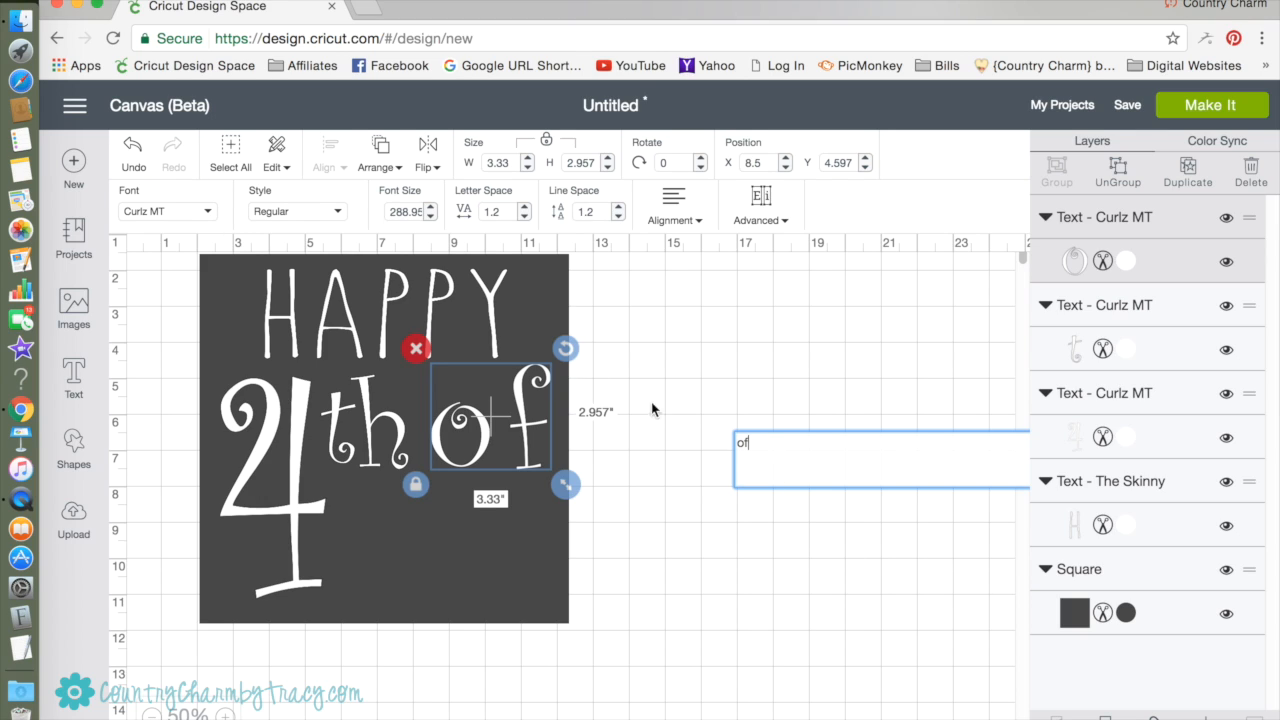
click(209, 216)
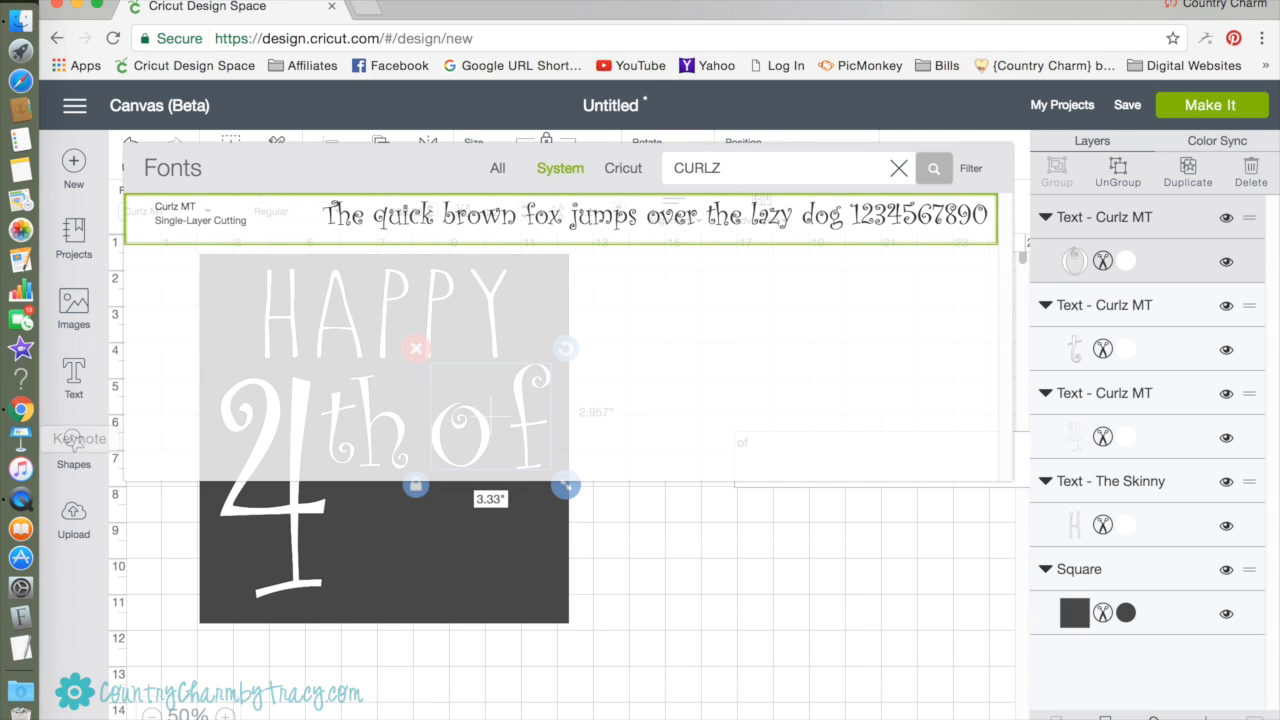
click(897, 169)
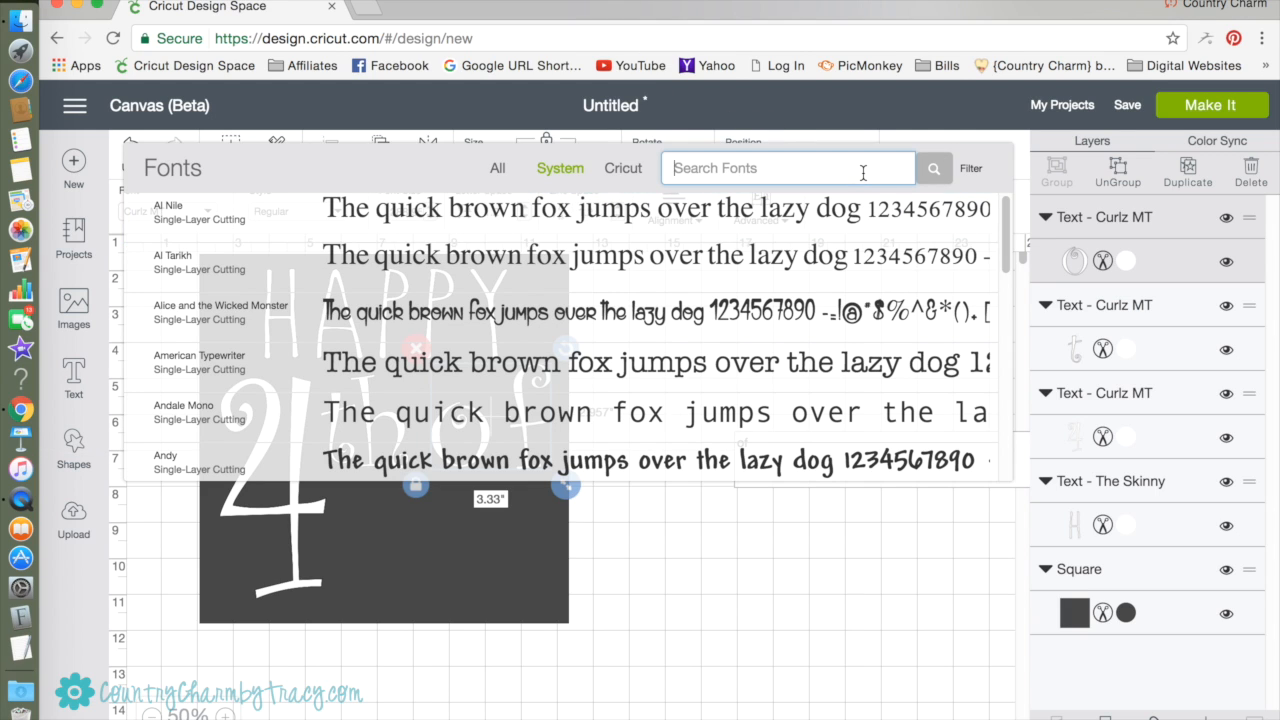
text(love)
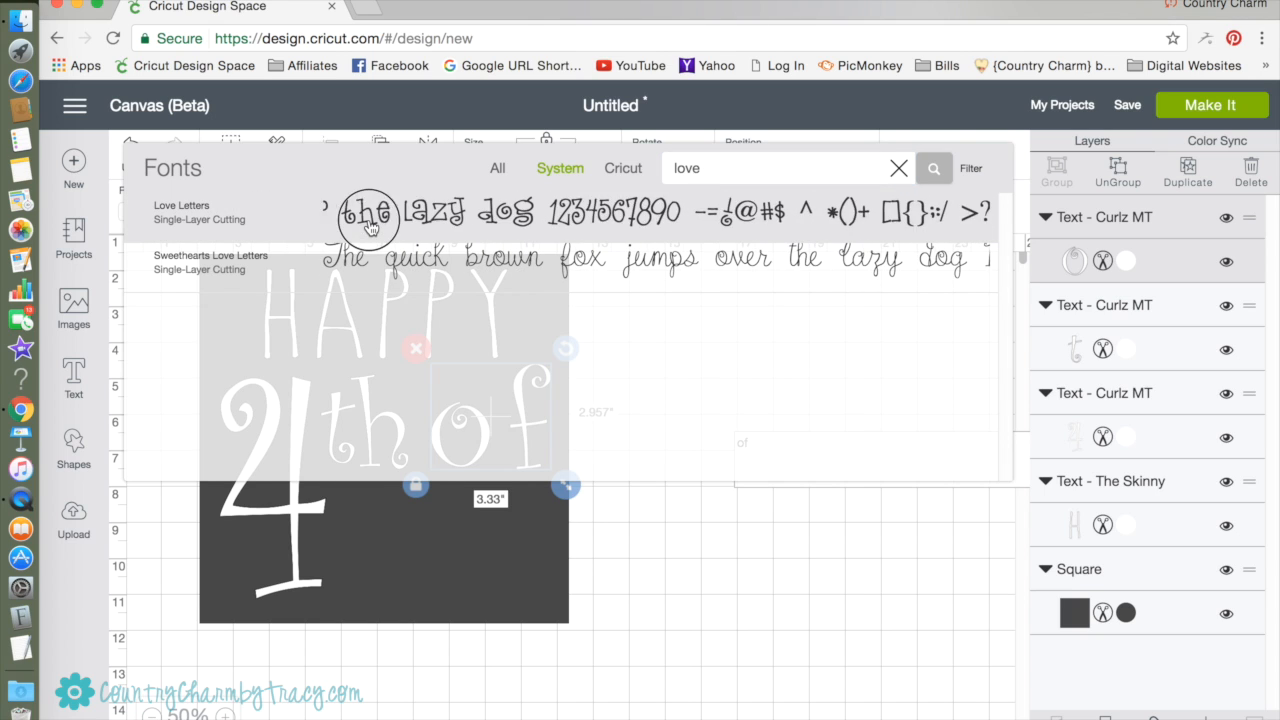
click(370, 222)
Shrink "of" to about 3.87 by 3.26 inches beside "th" and color it white.
mouse_move(499, 418)
mouse_down()
mouse_move(497, 405)
mouse_move(494, 418)
mouse_up()
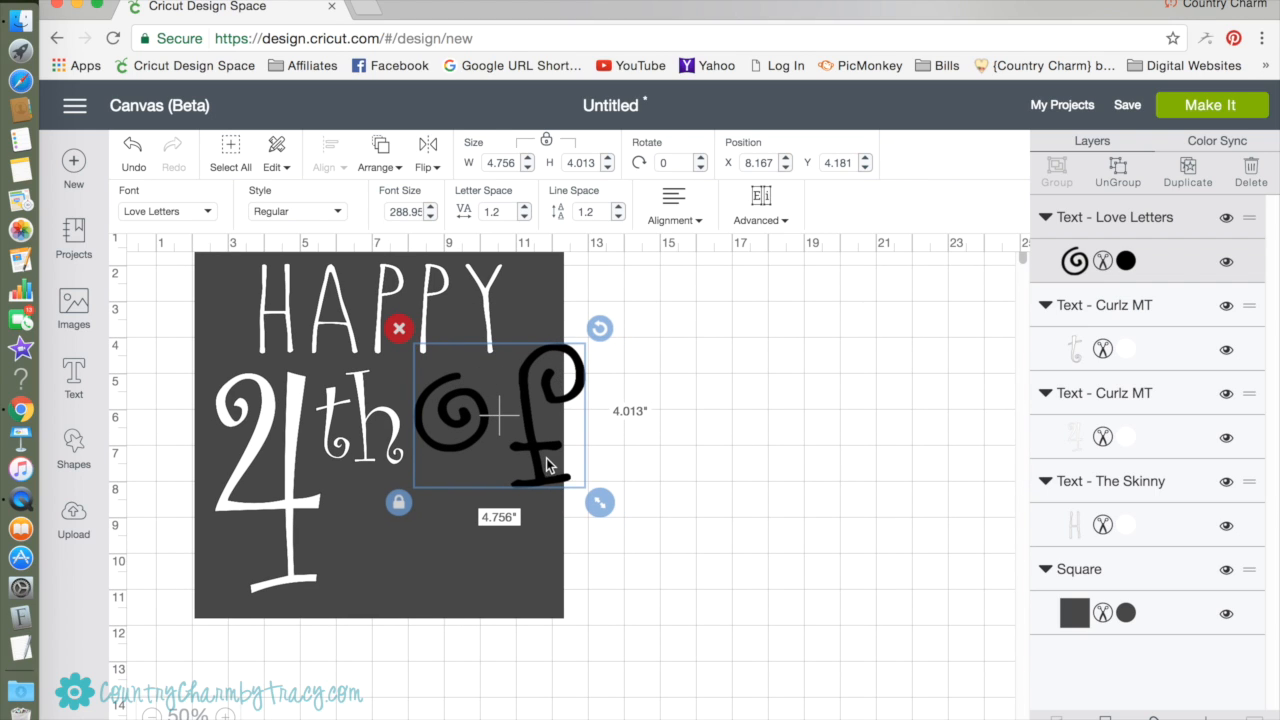
drag(600, 503, 533, 437)
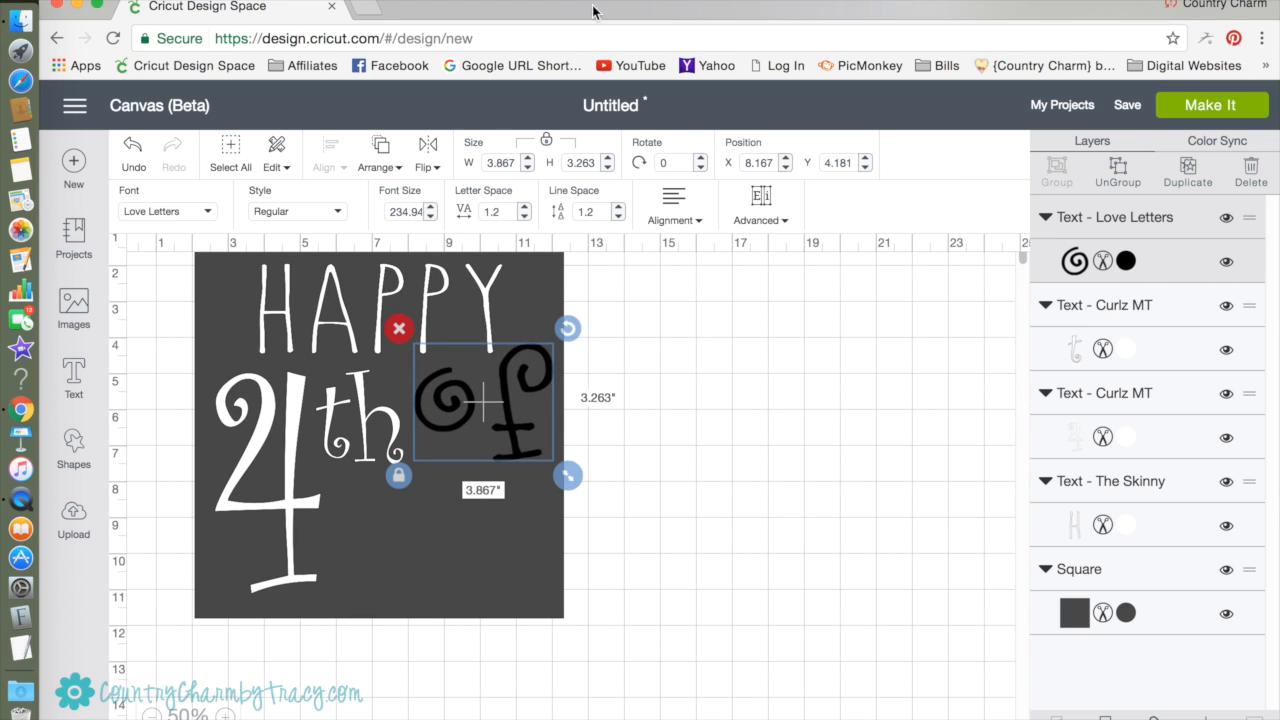
click(1127, 261)
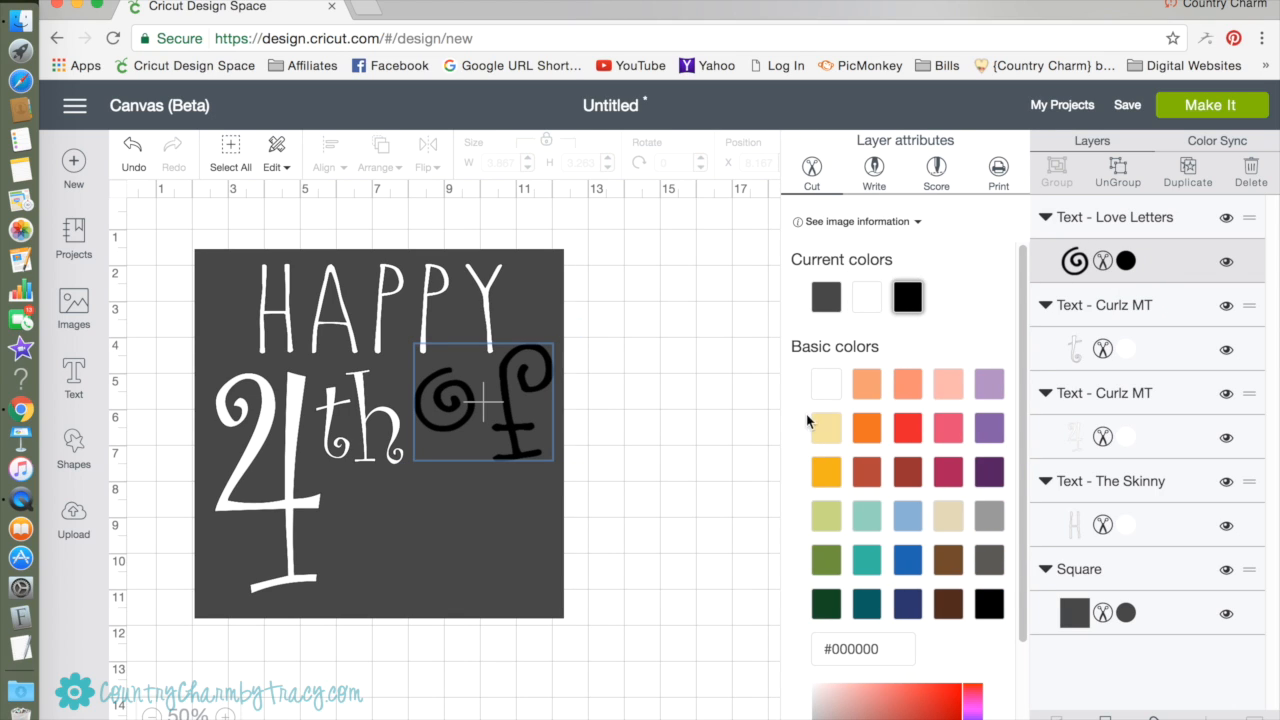
click(827, 388)
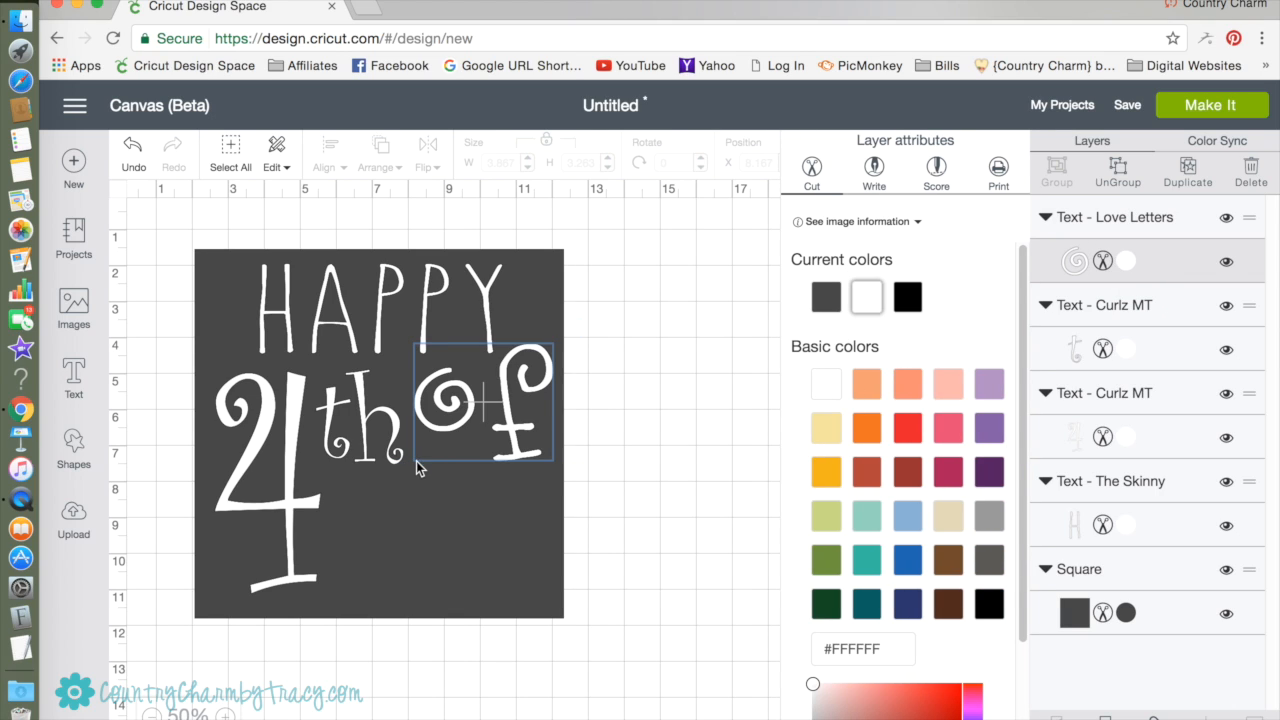
click(510, 390)
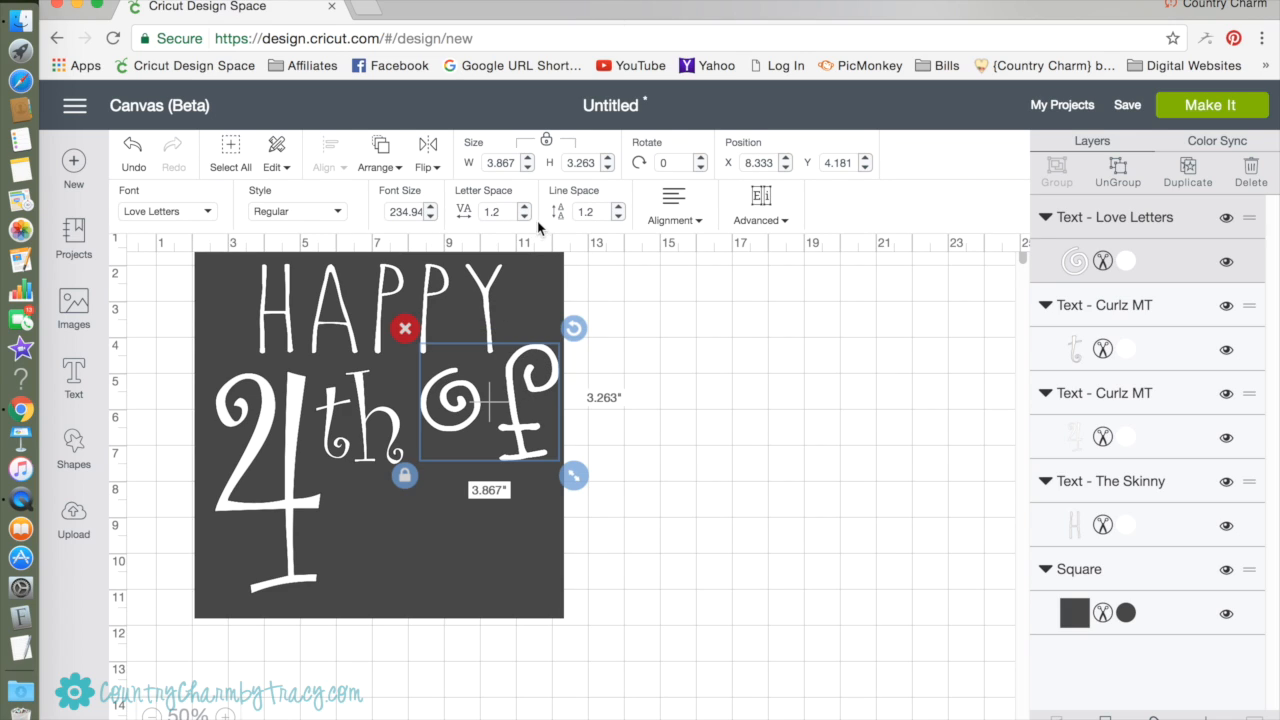
Tighten the letter spacing of "of" and position it between "th" and the square's right edge, just below HAPPY.
click(524, 217)
click(524, 217)
click(524, 217)
click(524, 217)
double_click(524, 217)
click(524, 217)
double_click(524, 217)
click(524, 217)
double_click(524, 217)
click(524, 217)
drag(502, 423, 474, 402)
click(752, 487)
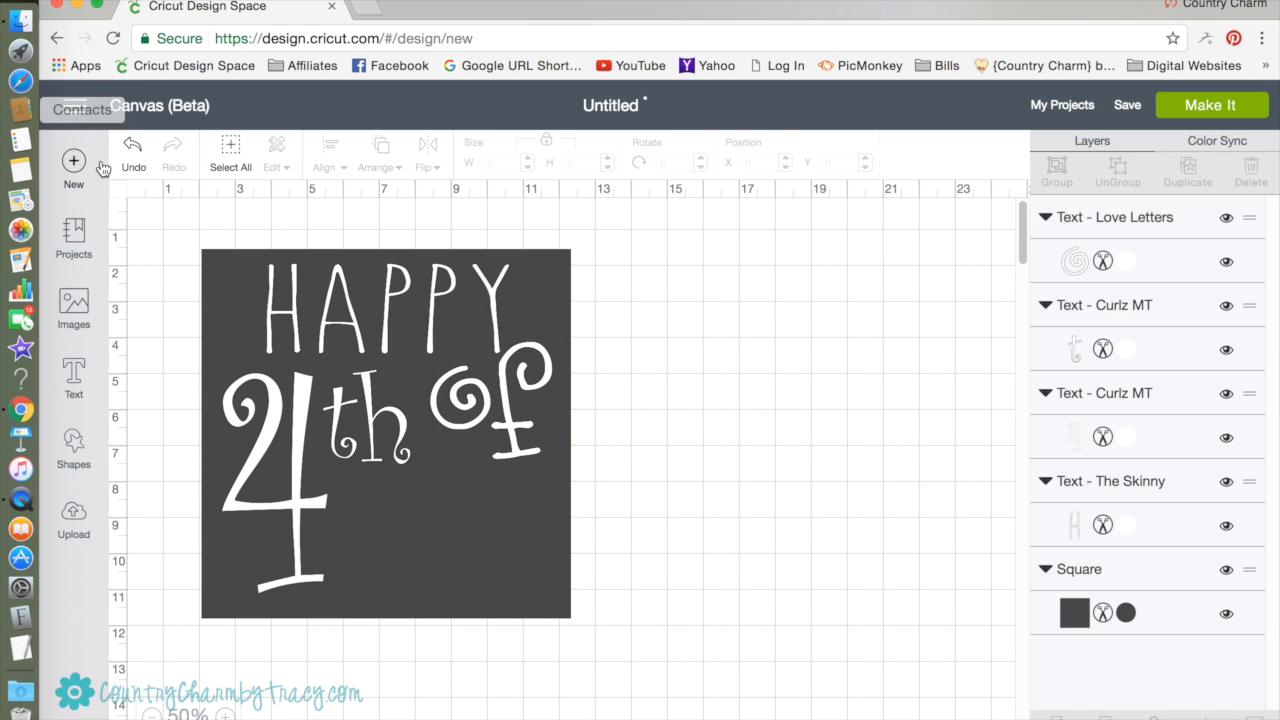
Add the text "July", enlarge it to about 6.49 by 2.58 inches and place it in the square's lower part, beside the 4.
click(76, 380)
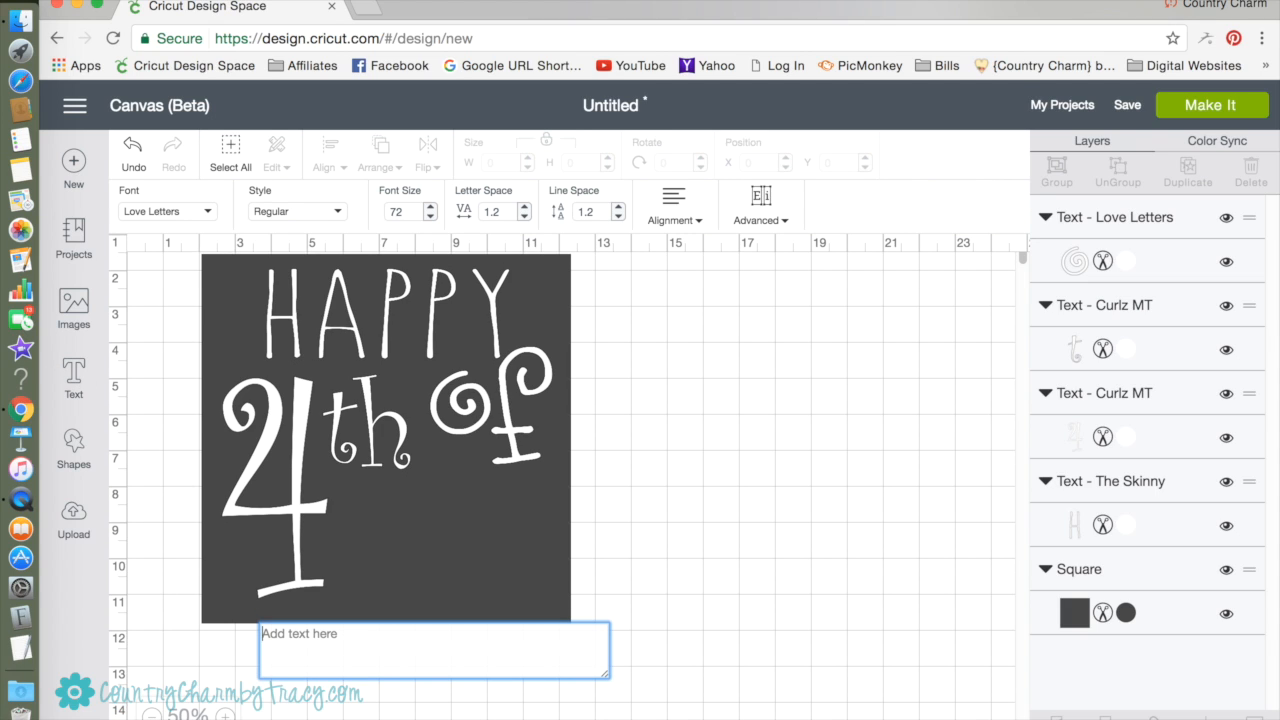
text(July)
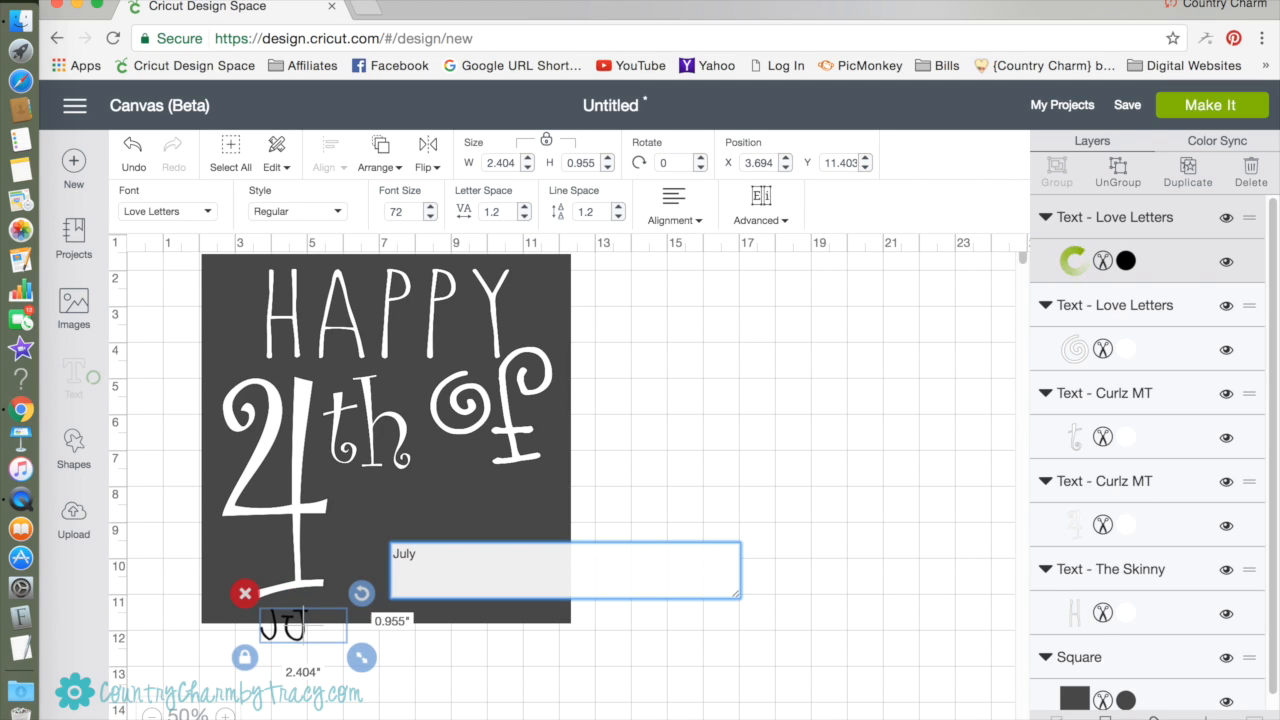
click(450, 655)
click(304, 627)
drag(362, 657, 453, 694)
drag(352, 668, 441, 569)
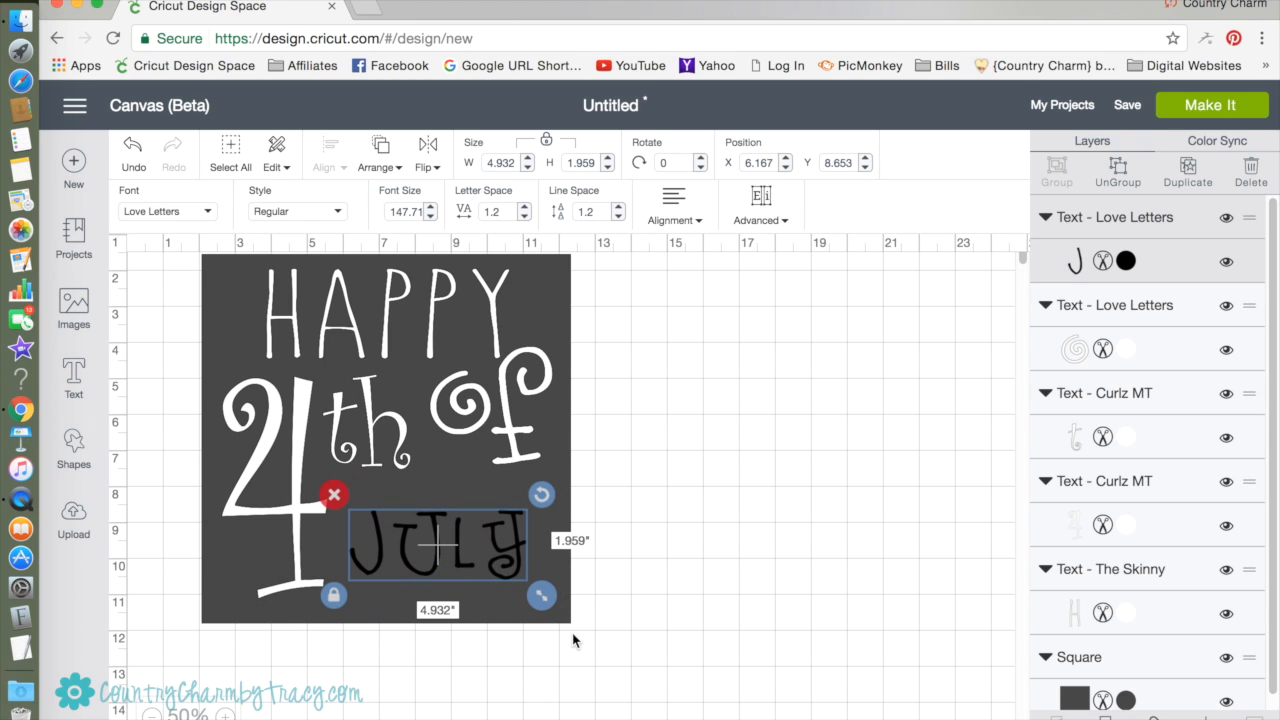
drag(540, 598, 596, 616)
drag(534, 572, 515, 567)
Change the font of "July" to Magnolia Sky and move the word up below "of", just beside the 4.
click(210, 217)
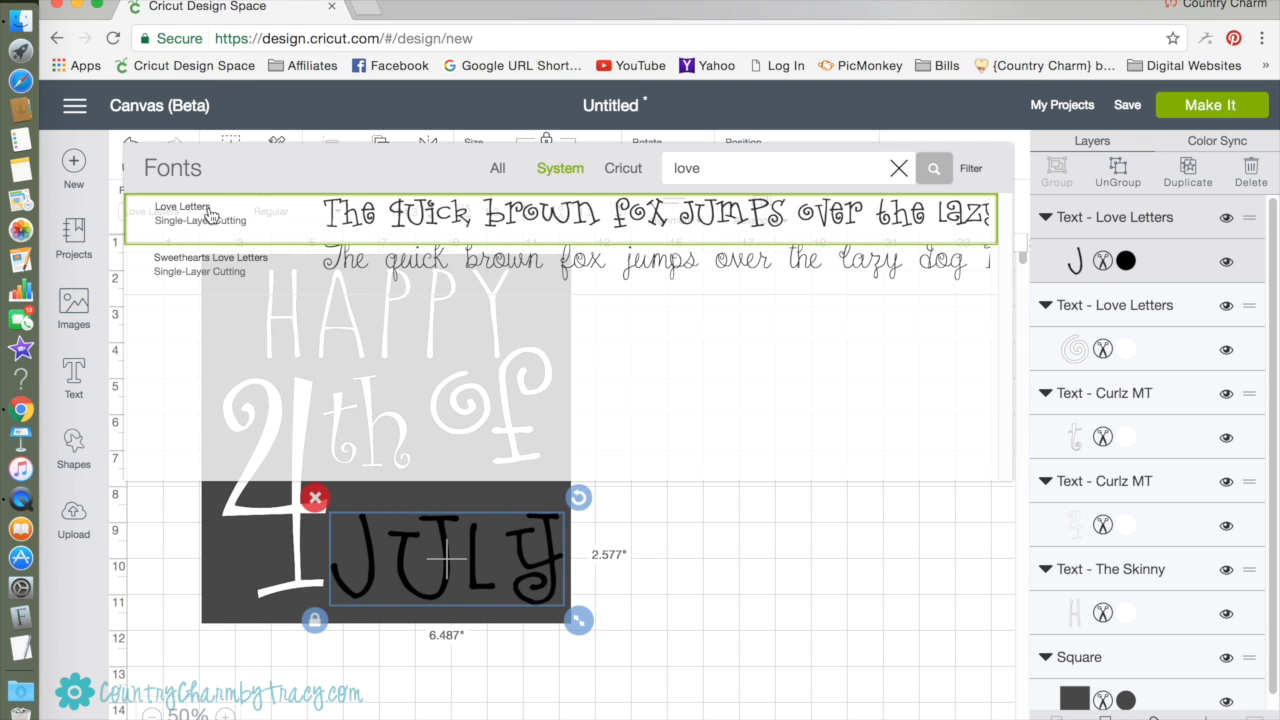
click(899, 172)
click(748, 168)
text(magn)
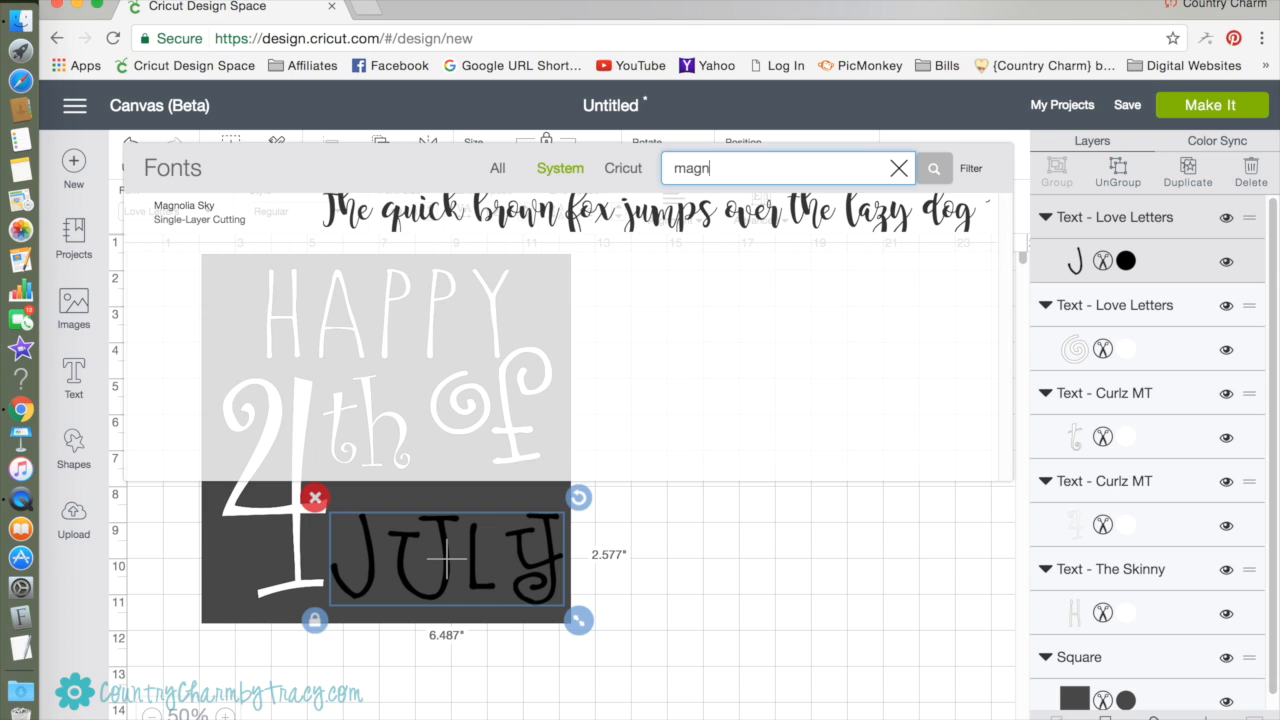
click(588, 212)
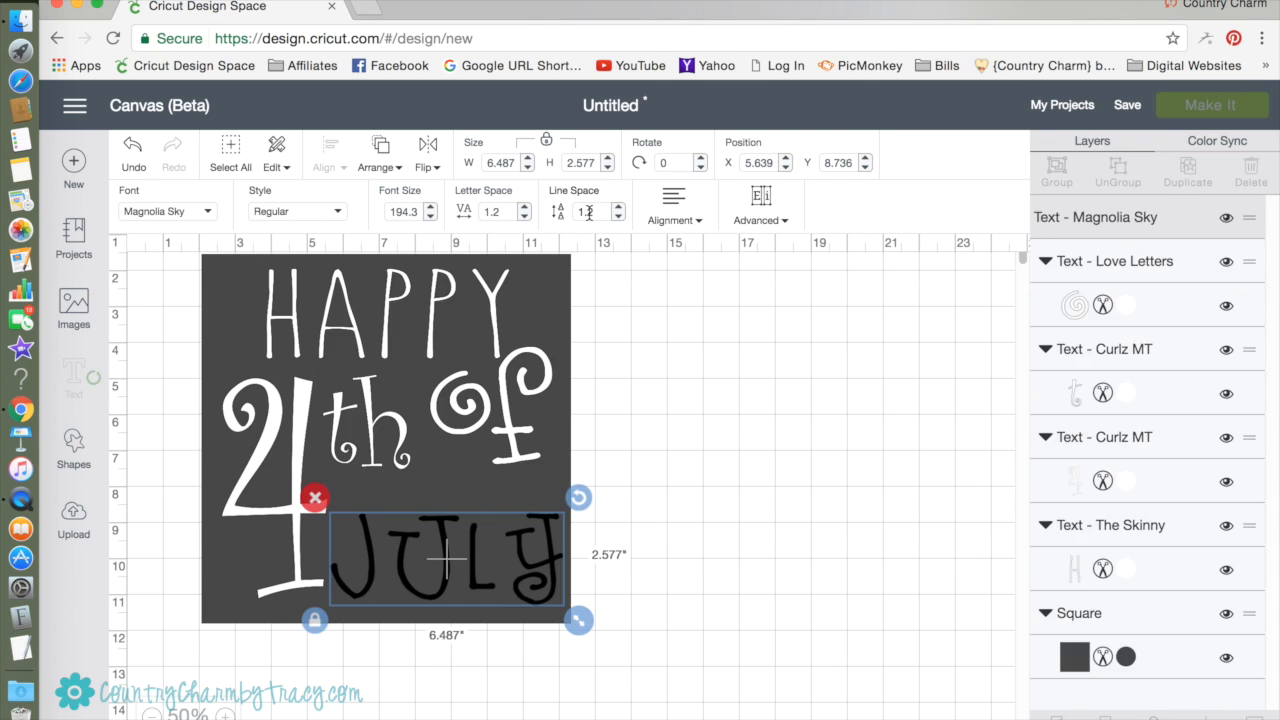
drag(522, 632, 510, 573)
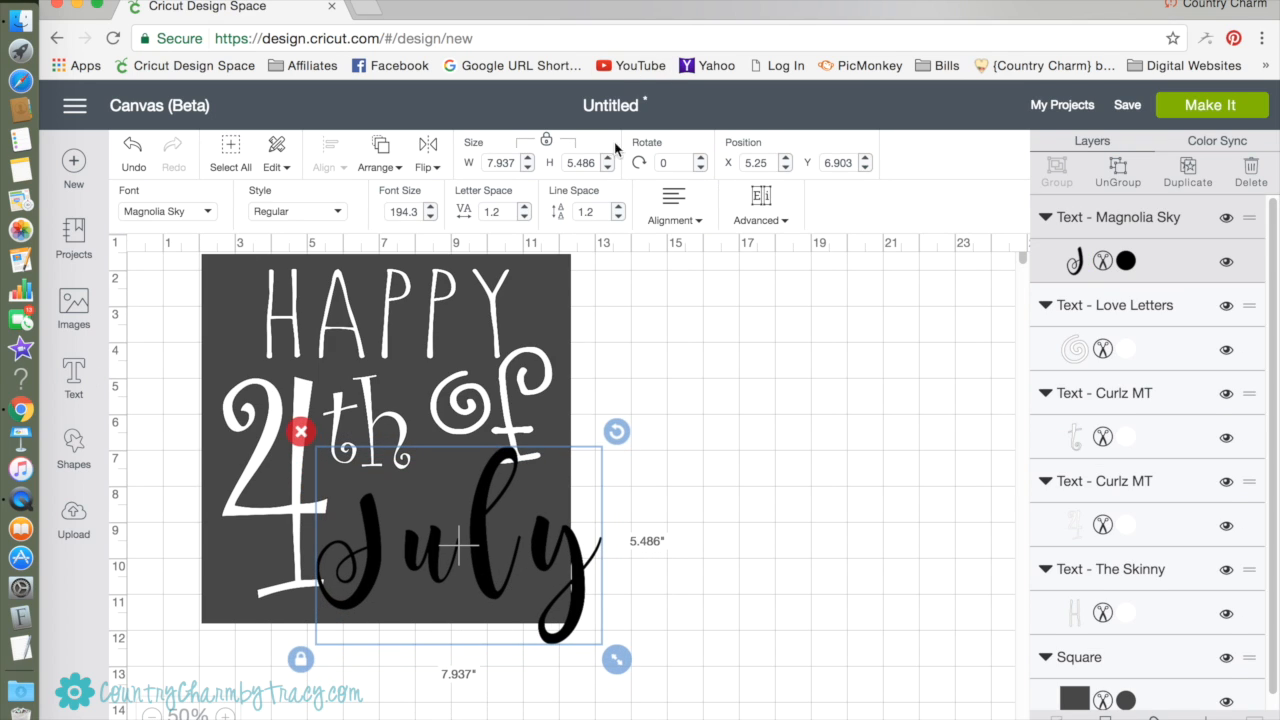
Reduce the letter spacing of "July" to 0.1 and move the word slightly up.
click(524, 216)
click(524, 216)
click(524, 216)
click(524, 216)
click(524, 216)
click(524, 216)
click(524, 216)
drag(490, 558, 491, 541)
Unlock the proportions of "July" and flatten it to about 7.16 by 4.90 inches to fit inside the square.
click(589, 613)
click(589, 646)
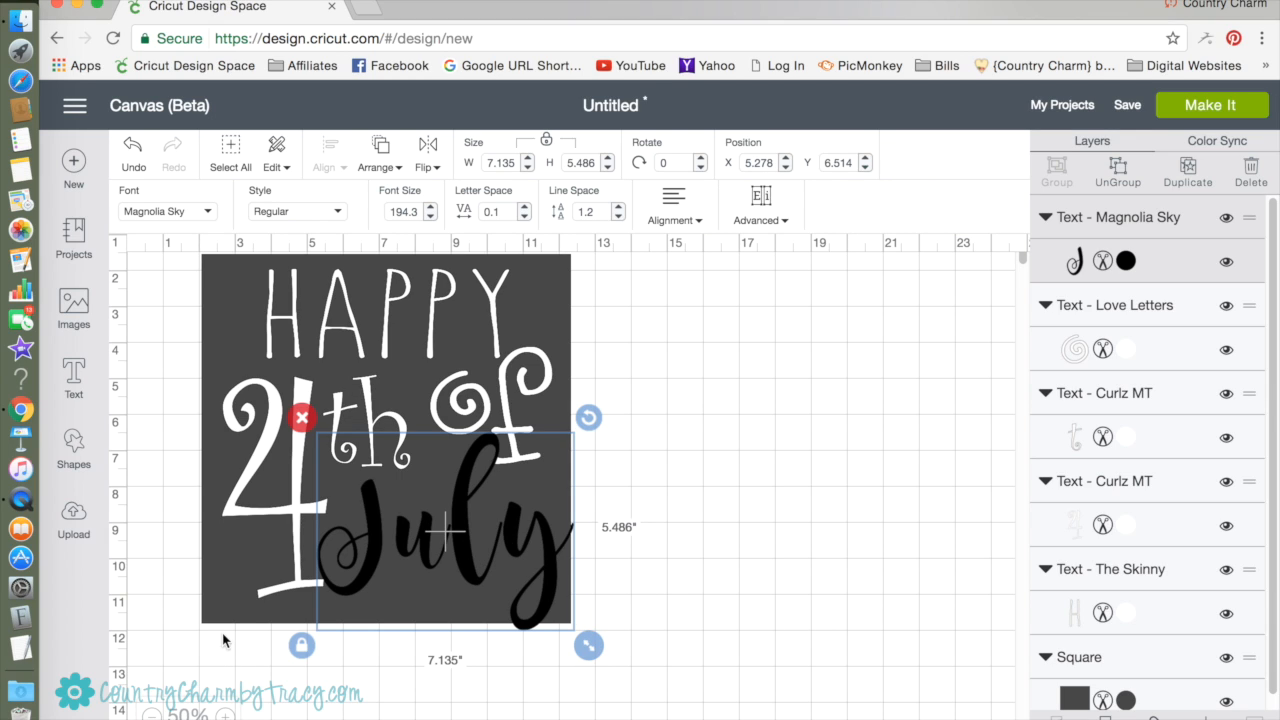
drag(586, 650, 590, 624)
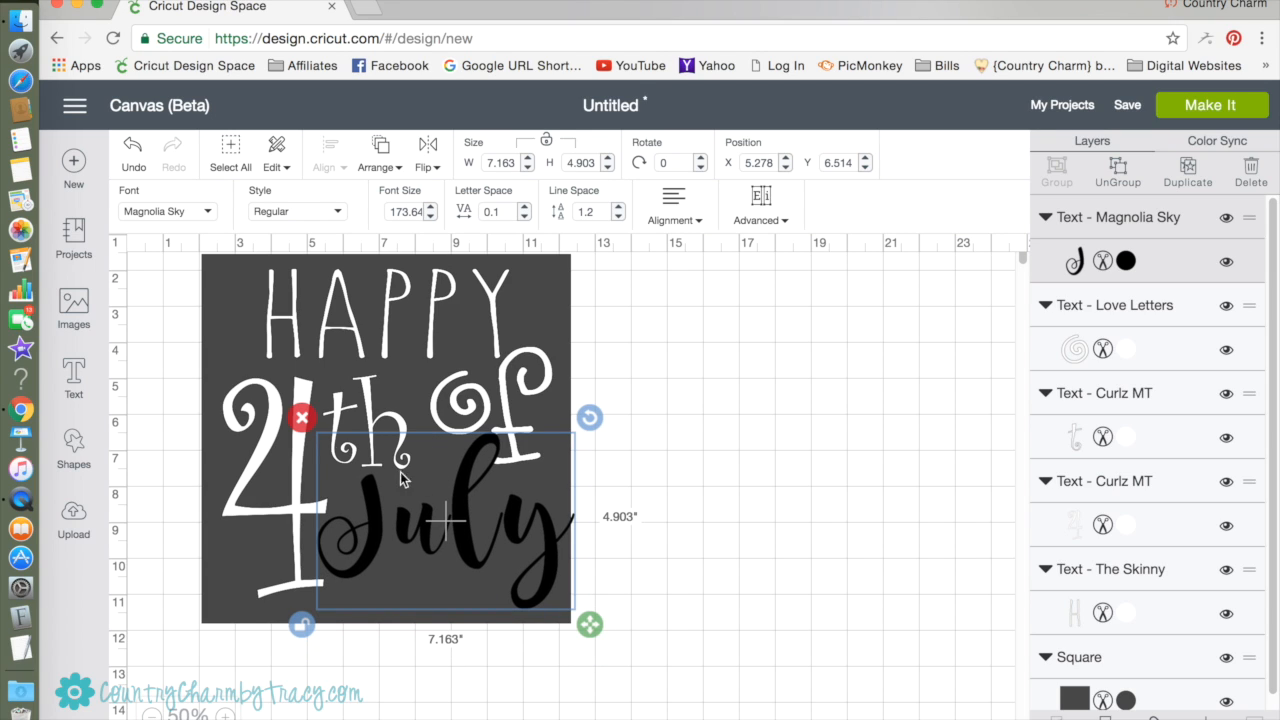
Shrink the 4 to about 2.62 by 5.67 inches and shift it slightly down and left.
click(292, 532)
drag(343, 617, 331, 598)
drag(269, 489, 265, 503)
Spread out the words: nudge "July" and "th" left, "of" up toward the right edge, and the 4 slightly up.
mouse_move(505, 539)
mouse_down()
mouse_move(490, 556)
mouse_move(494, 544)
mouse_up()
click(540, 375)
drag(535, 372, 545, 366)
click(363, 417)
drag(363, 417, 349, 414)
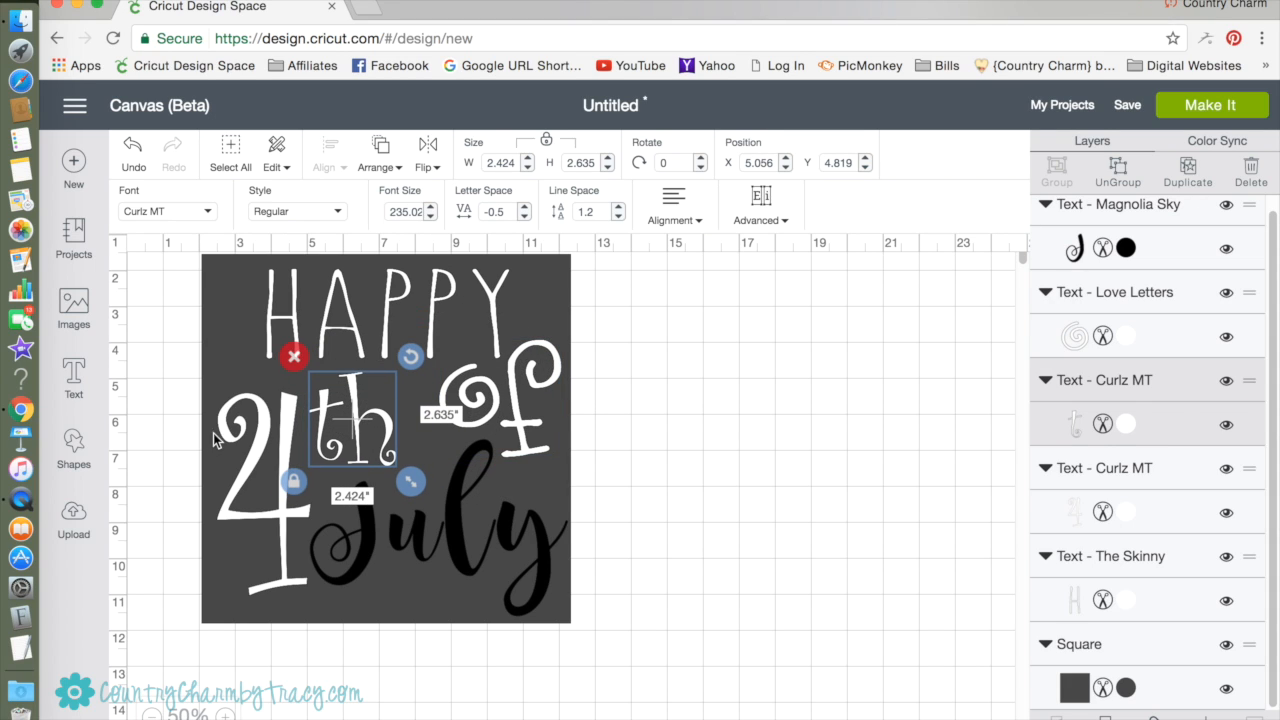
click(252, 413)
drag(256, 408, 260, 403)
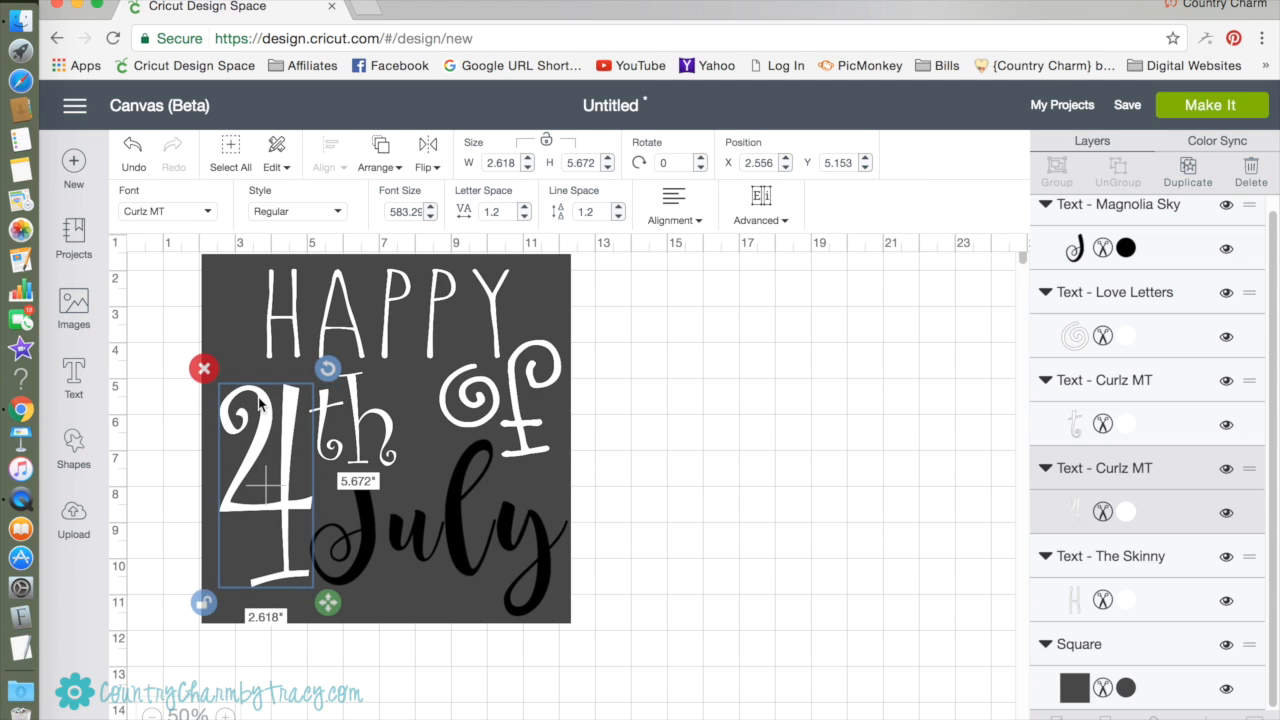
click(700, 530)
Color "July" white and shift it slightly left to X 5 inches.
click(472, 521)
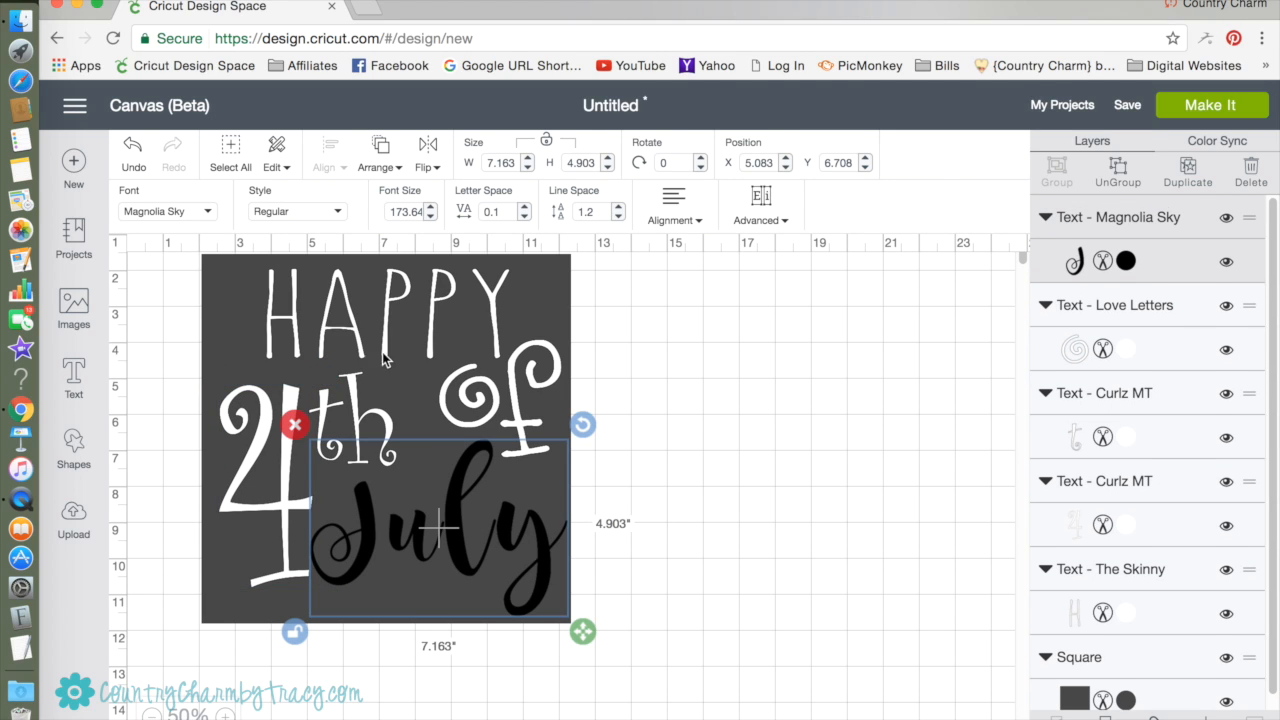
click(1126, 262)
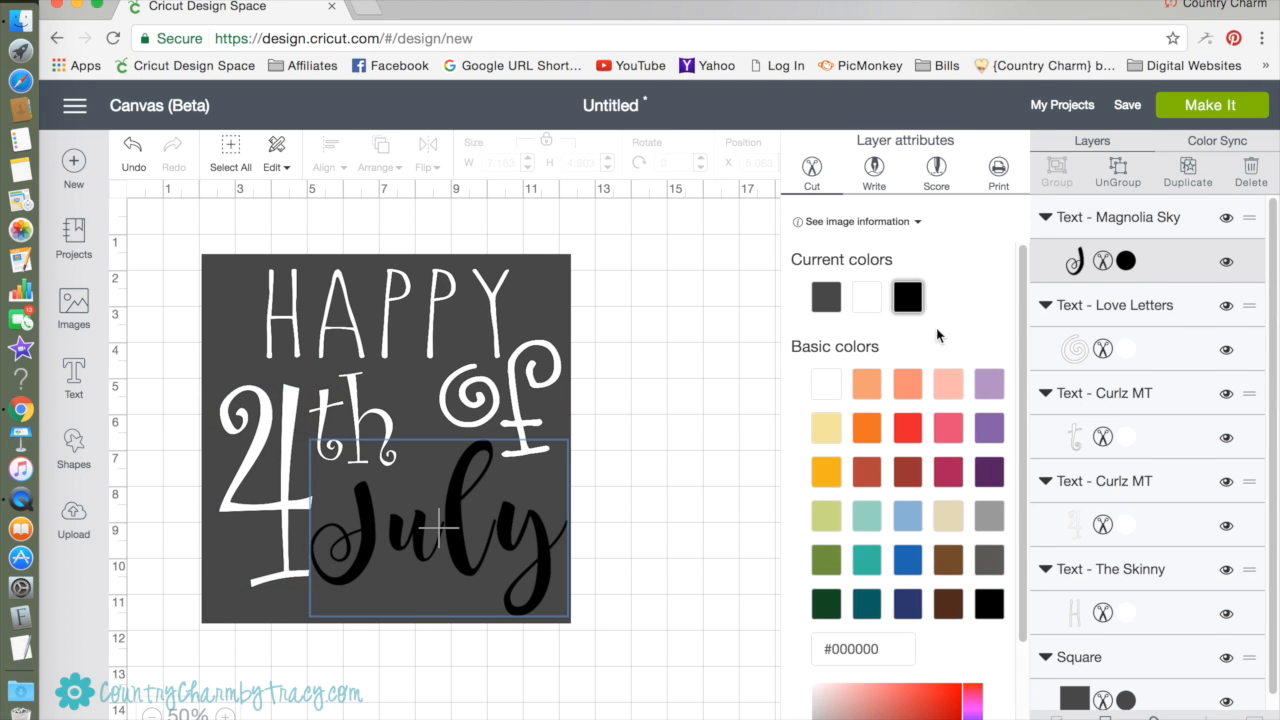
click(826, 383)
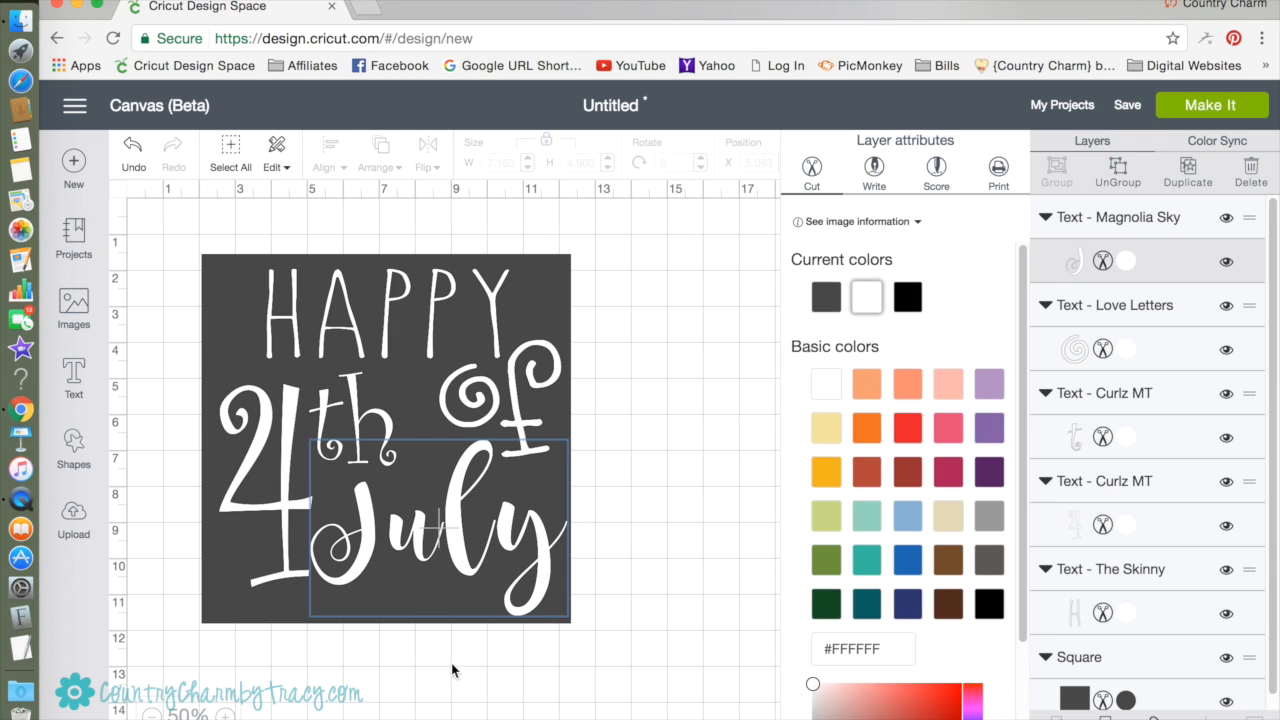
click(662, 437)
click(462, 540)
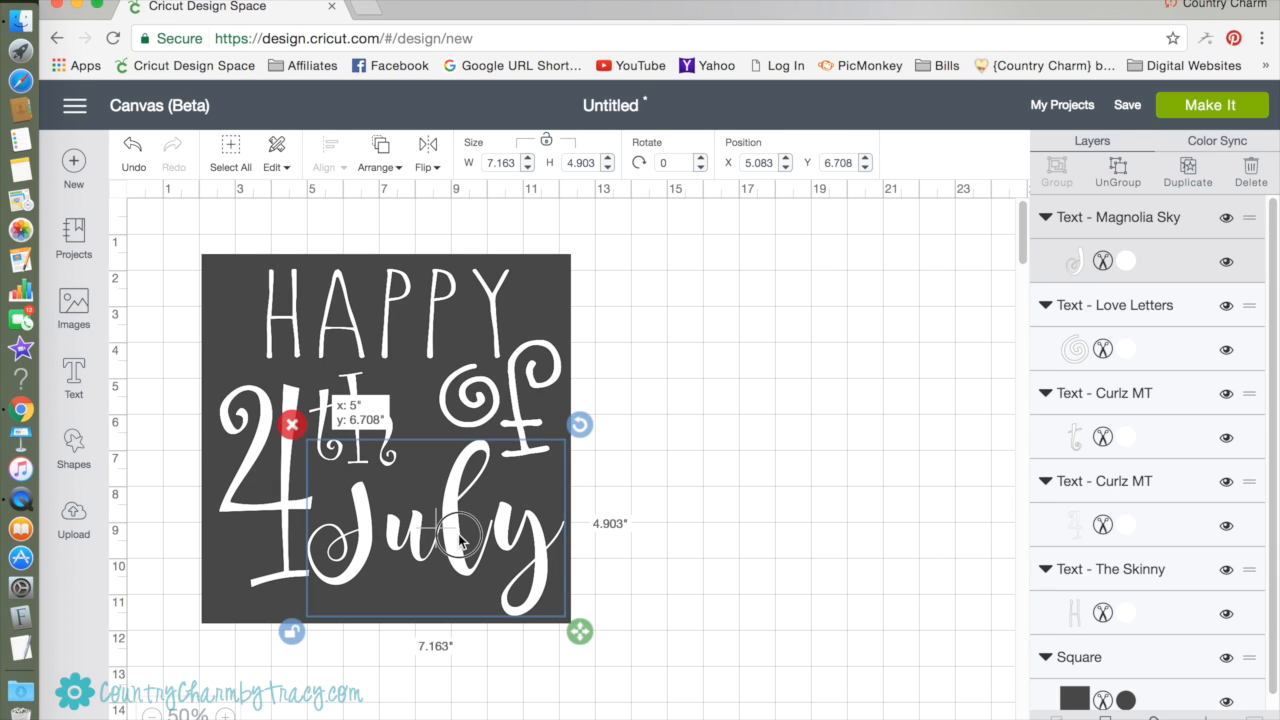
click(688, 568)
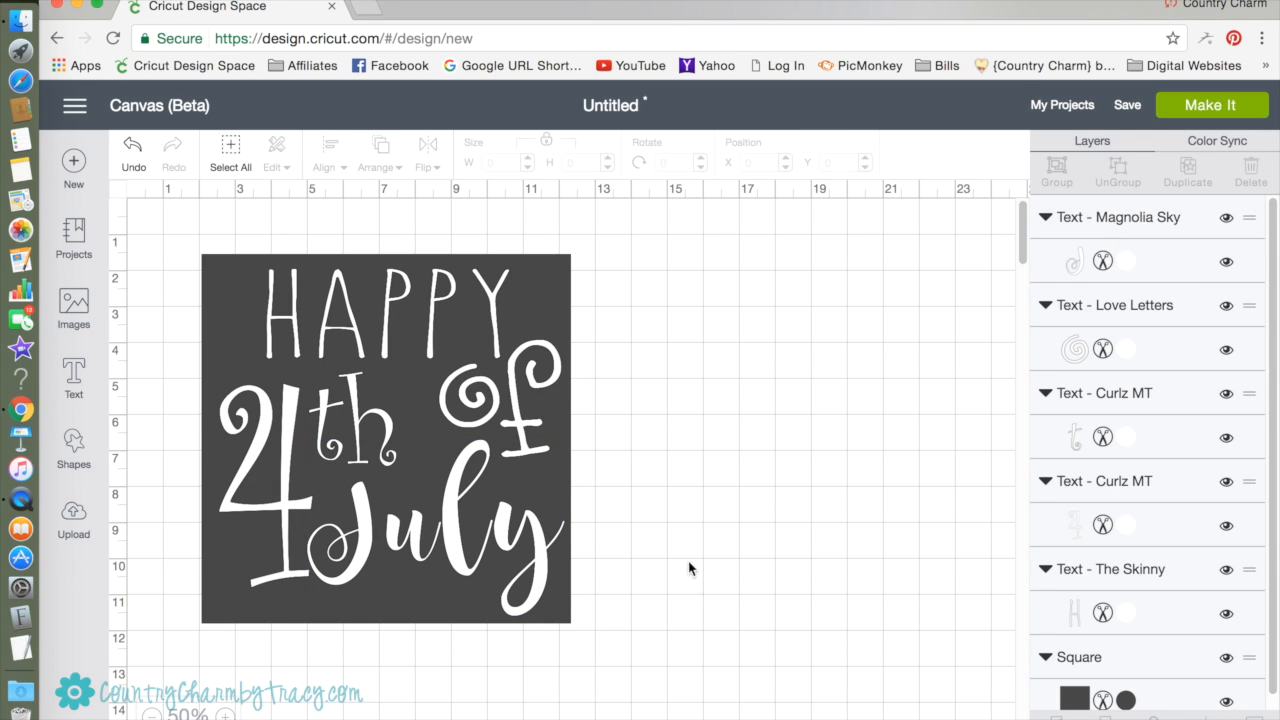
Nudge "th" slightly up and right, away from the 4.
click(496, 399)
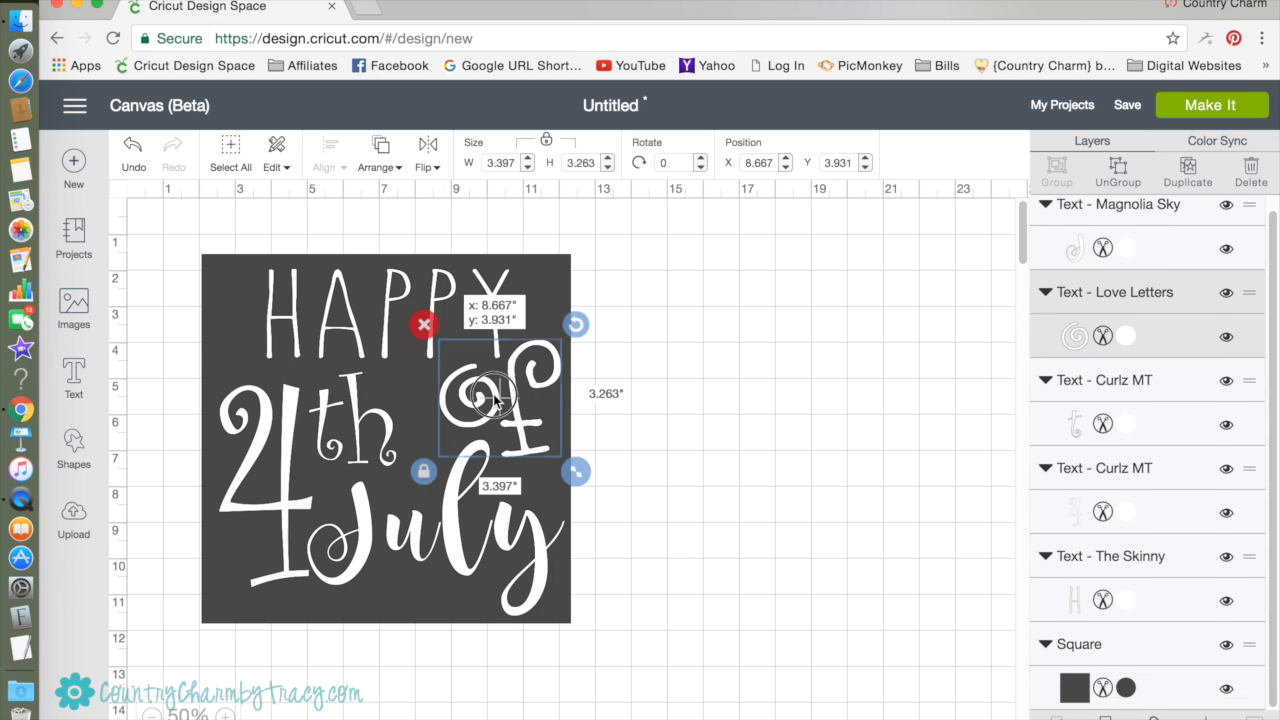
click(698, 415)
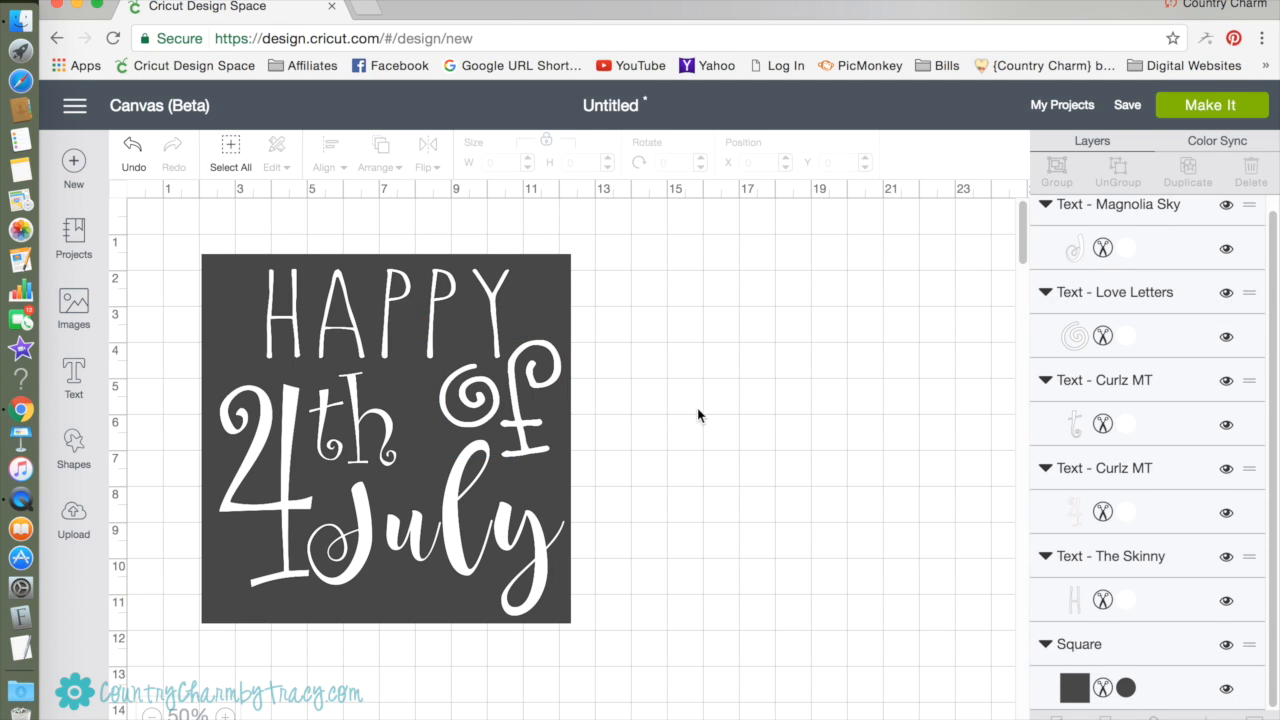
click(381, 429)
drag(386, 420, 390, 416)
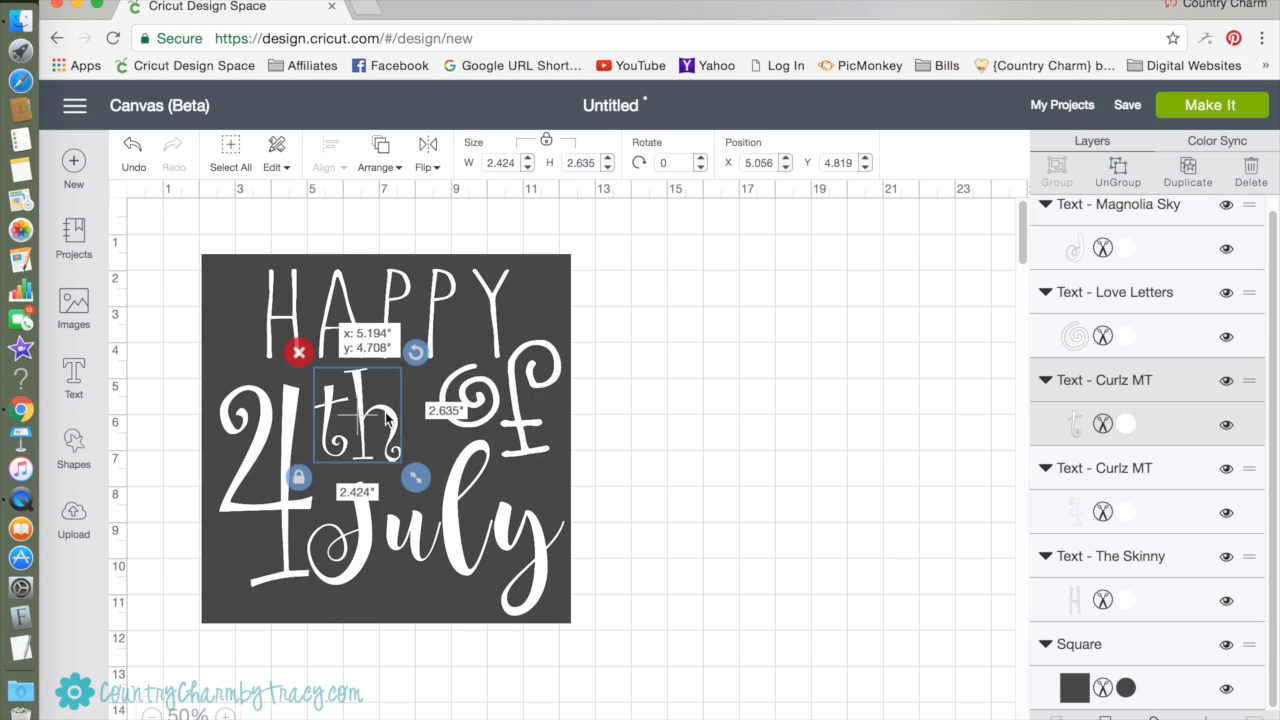
click(860, 534)
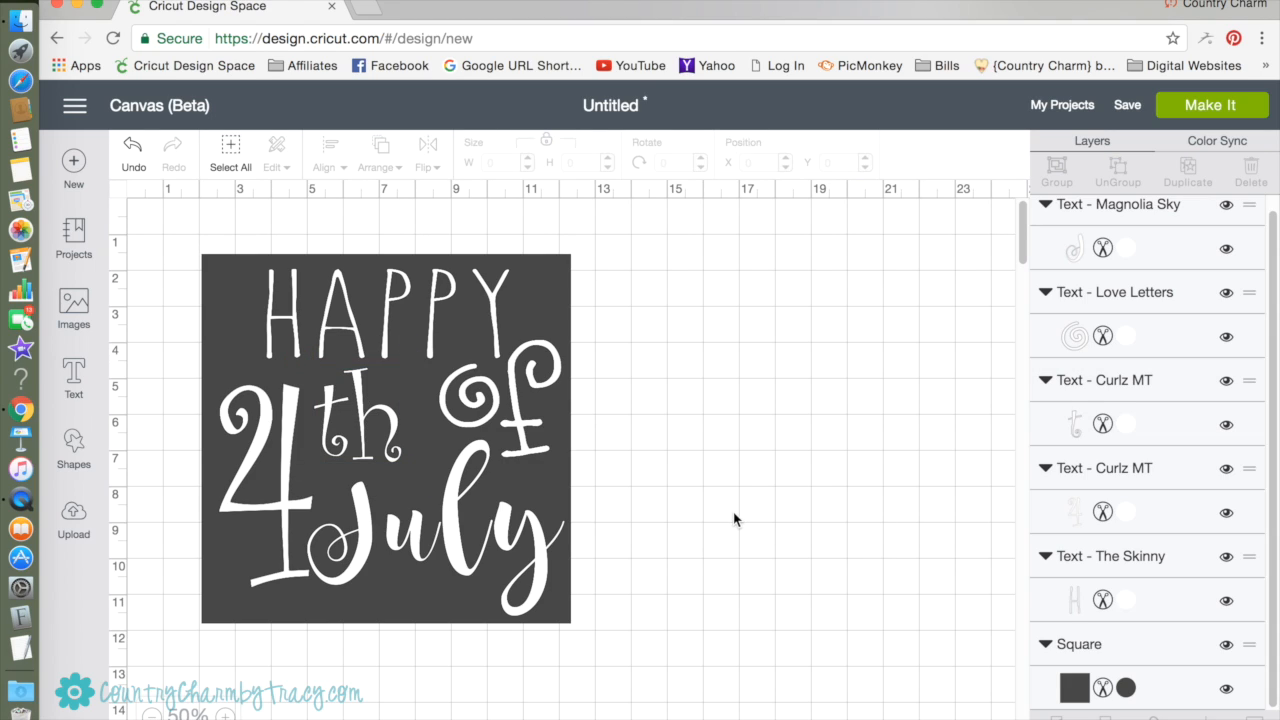
Shrink the 4 to about 2.26 by 5.15 inches and move it slightly down.
click(287, 489)
drag(321, 604, 315, 583)
click(290, 455)
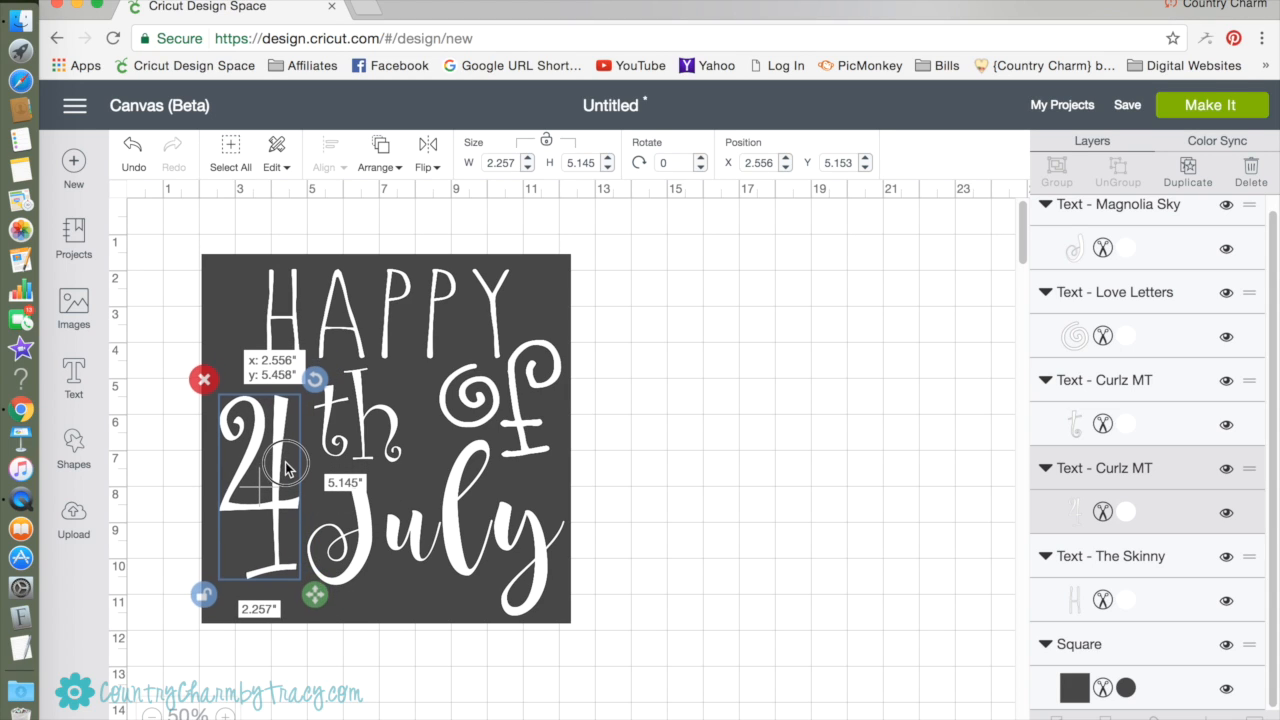
click(756, 602)
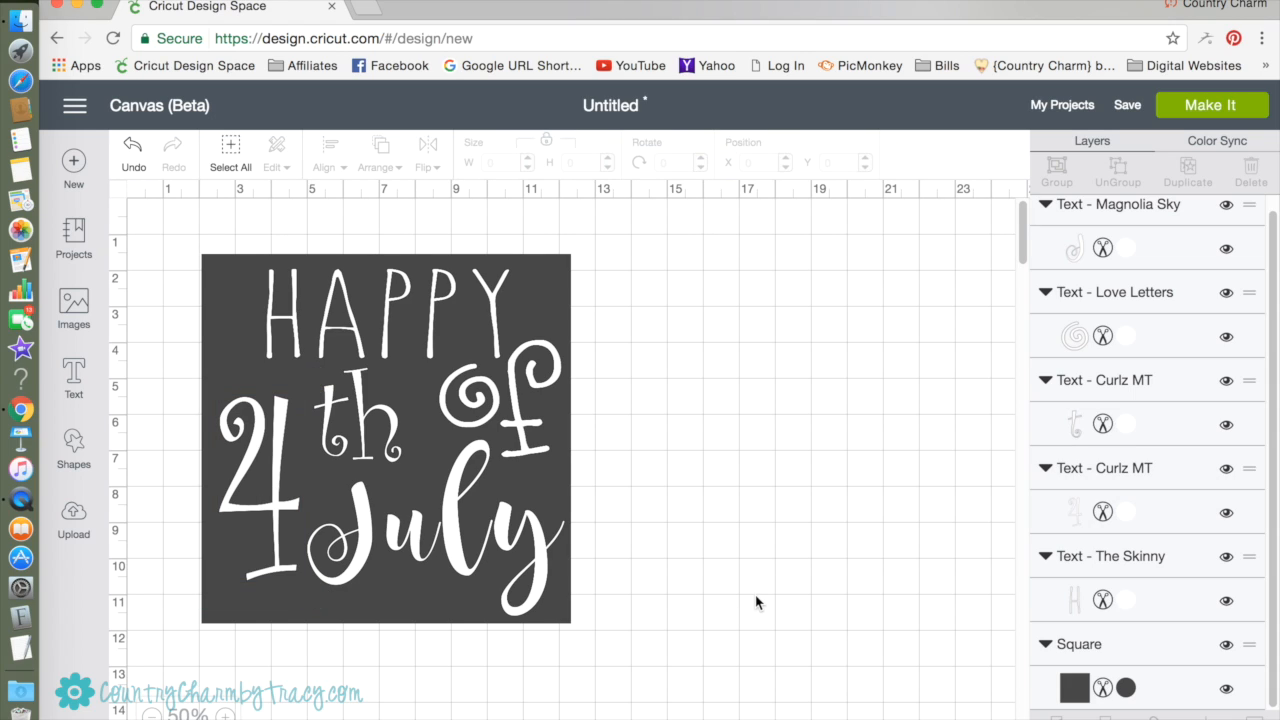
Enlarge the 4 slightly and move it up a little beside "th".
click(258, 446)
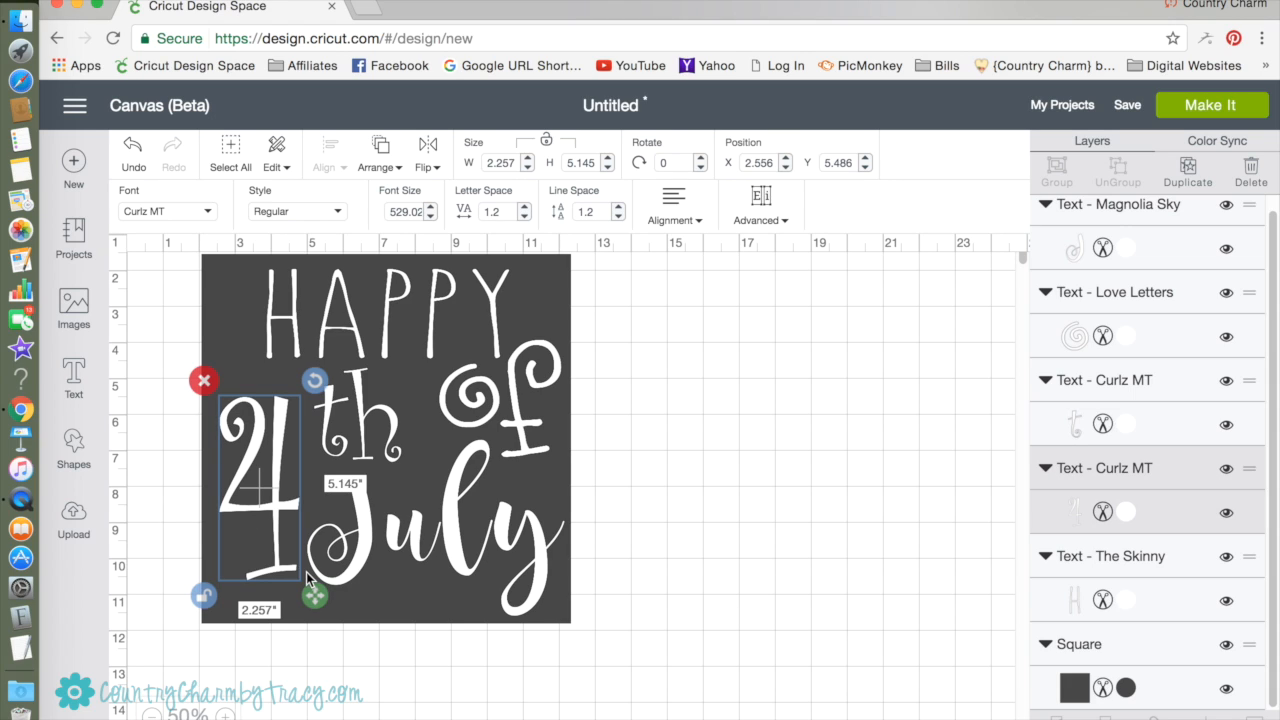
drag(319, 603, 324, 614)
drag(270, 503, 270, 493)
click(809, 581)
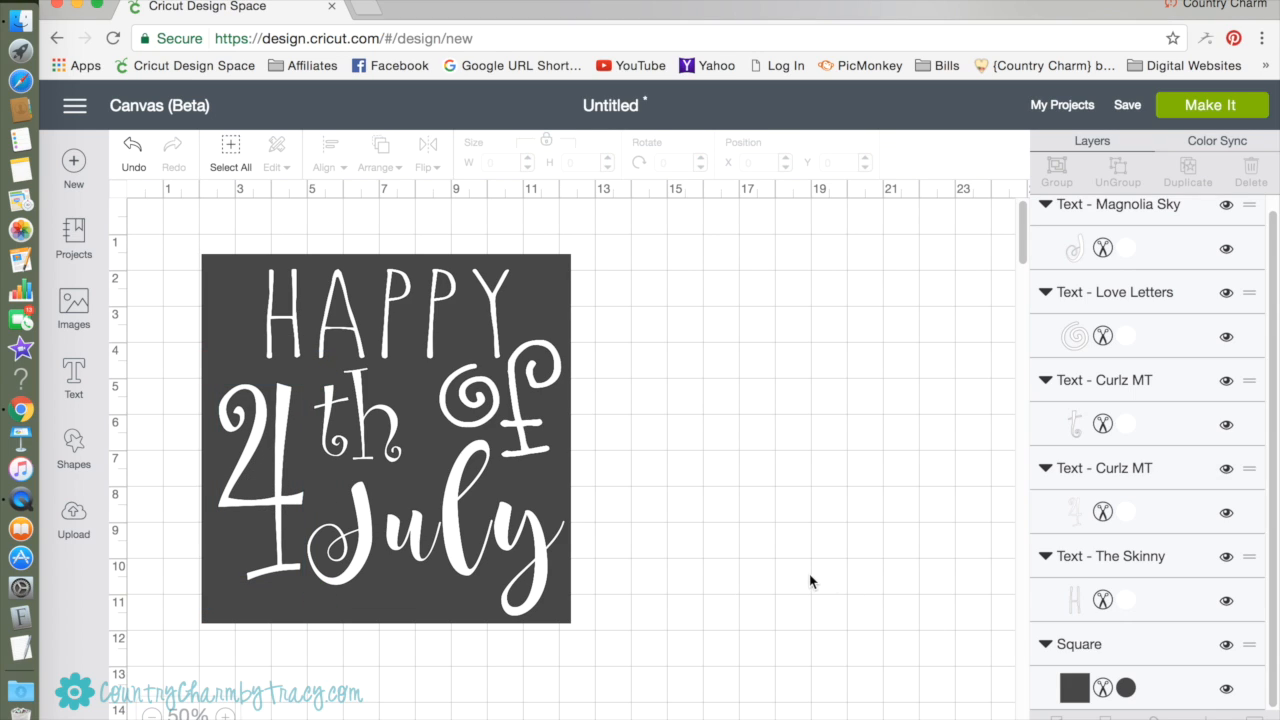
Insert a star shape and color it Blueberry blue (#1F66B1).
click(78, 447)
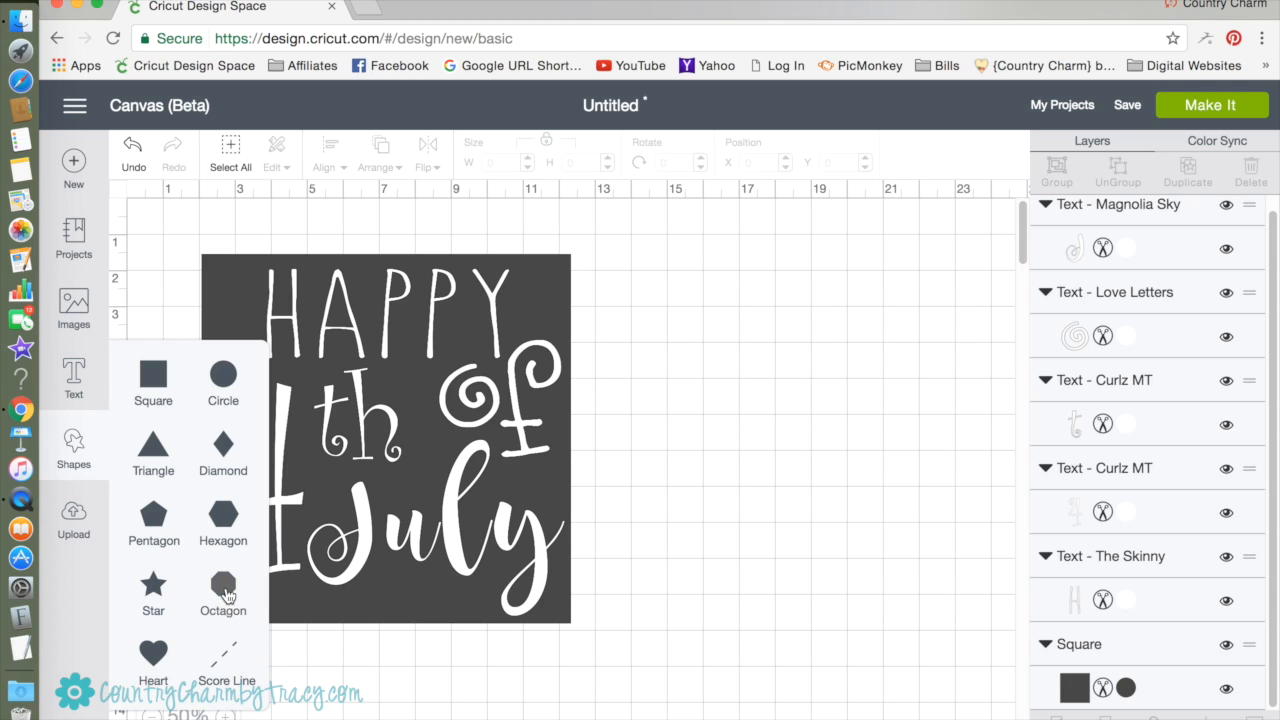
click(153, 592)
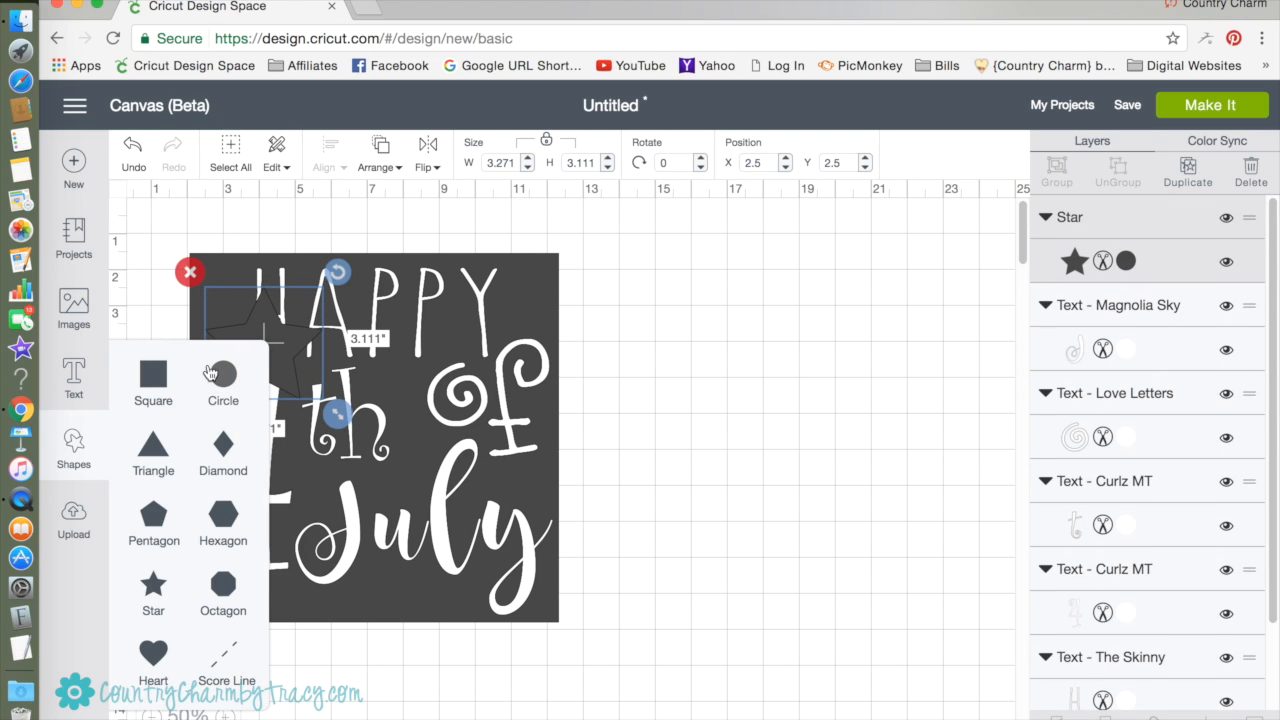
click(1131, 261)
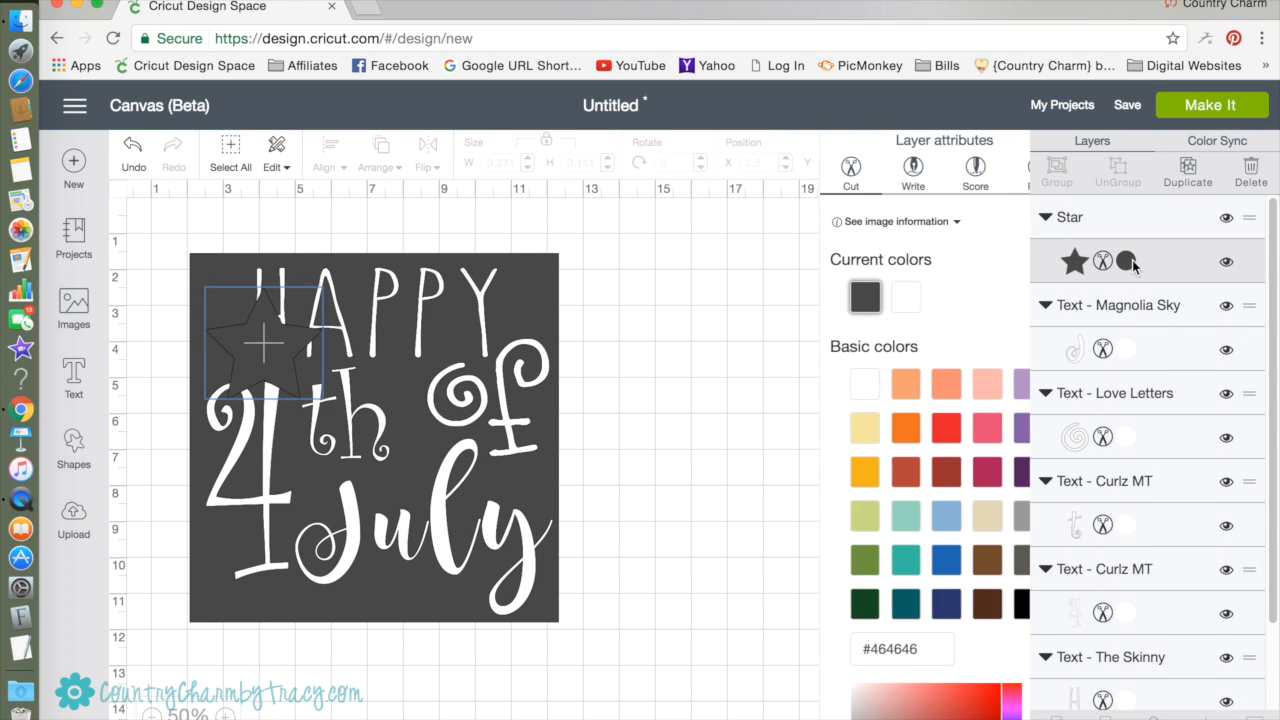
click(907, 560)
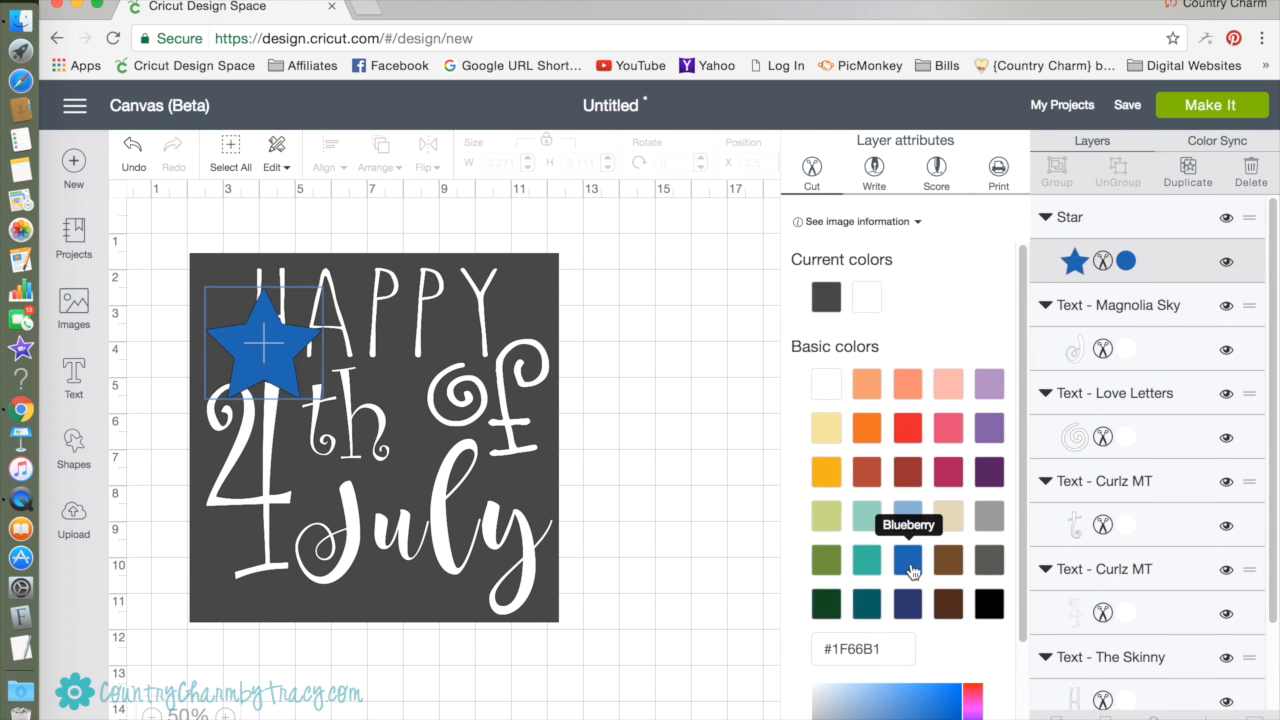
click(293, 376)
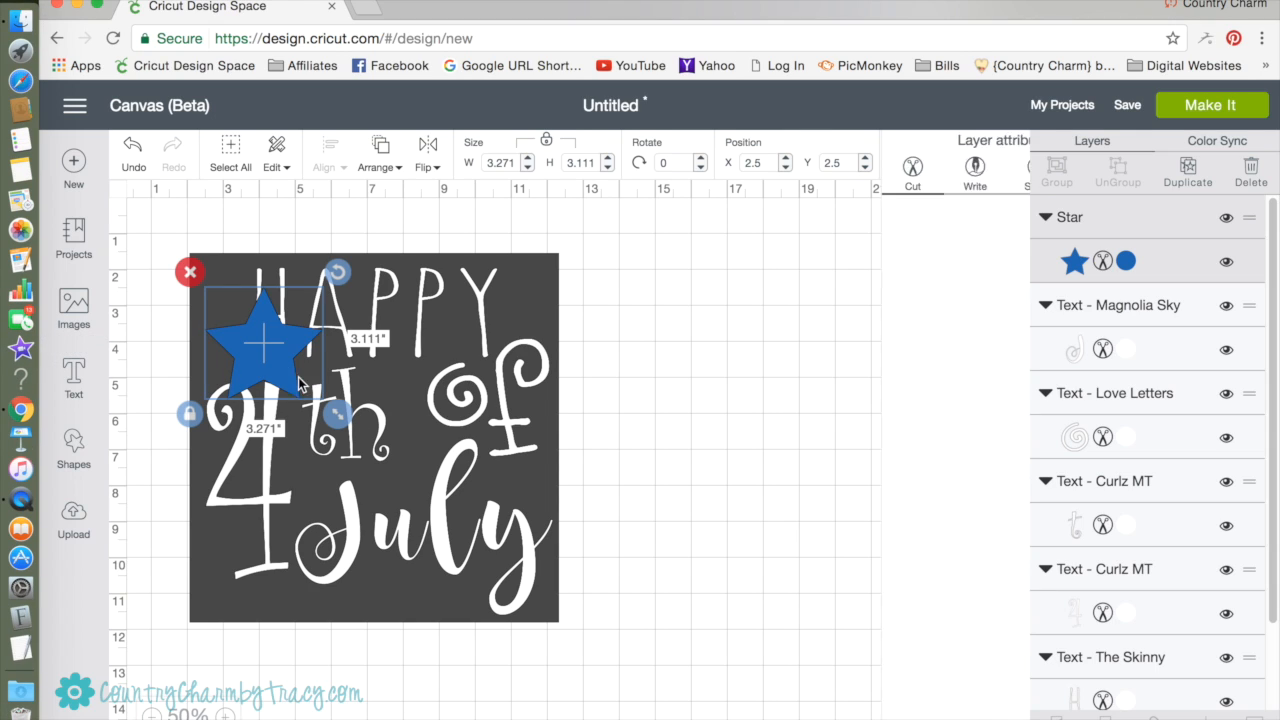
Shrink the star to about 1.39 by 1.43 inches, rotate it to about 346 degrees and place it left of HAPPY.
drag(322, 396, 281, 359)
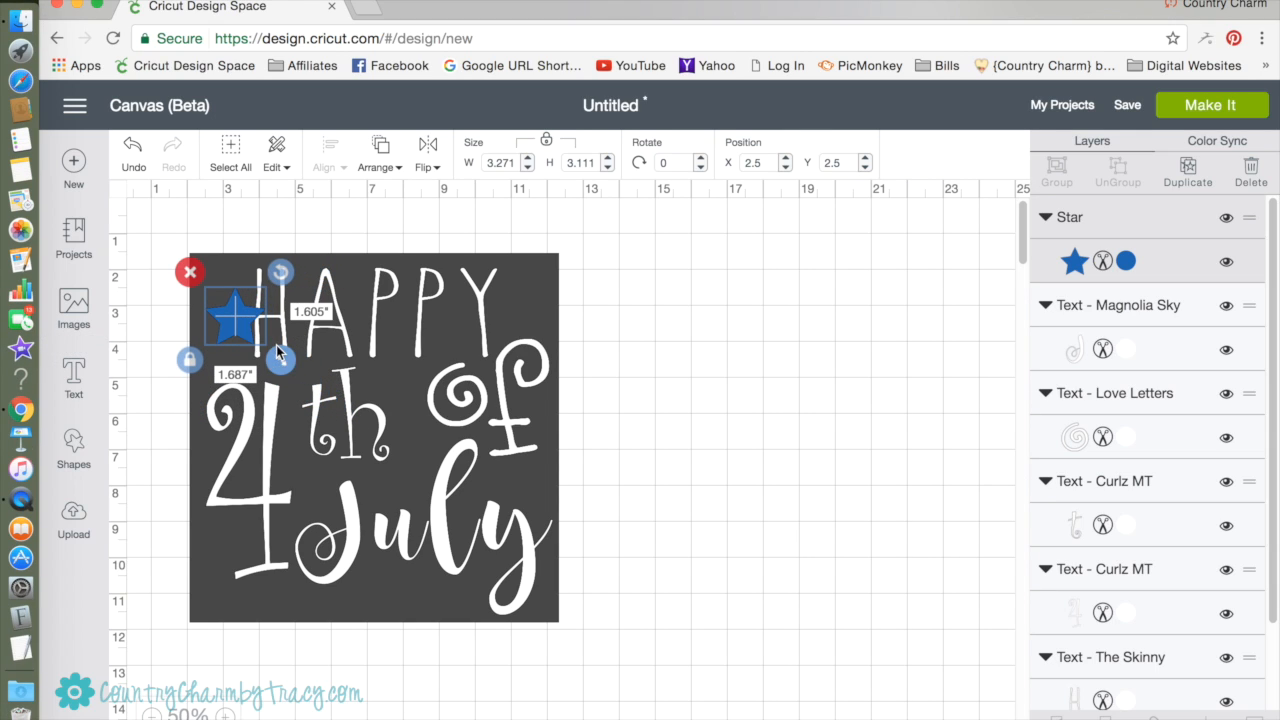
drag(284, 271, 275, 255)
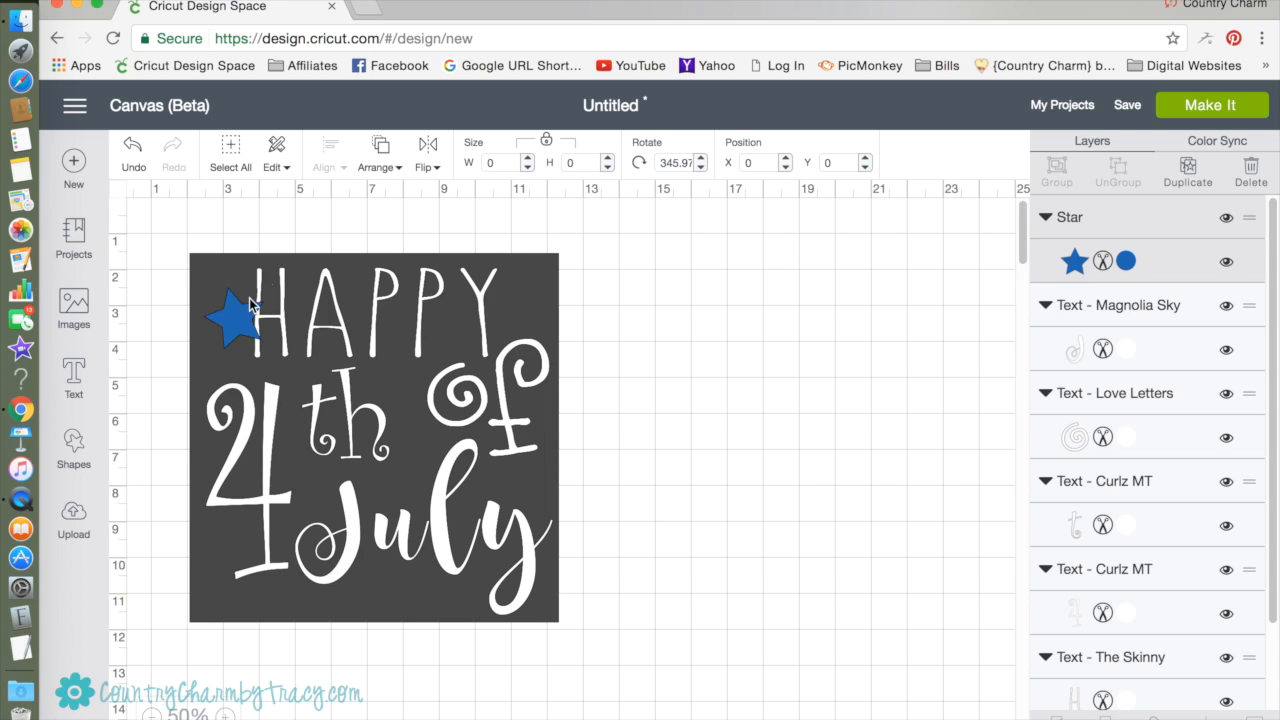
drag(236, 312, 224, 335)
drag(263, 381, 231, 345)
Copy the blue star and paste a second one onto the canvas.
right_click(230, 345)
click(277, 229)
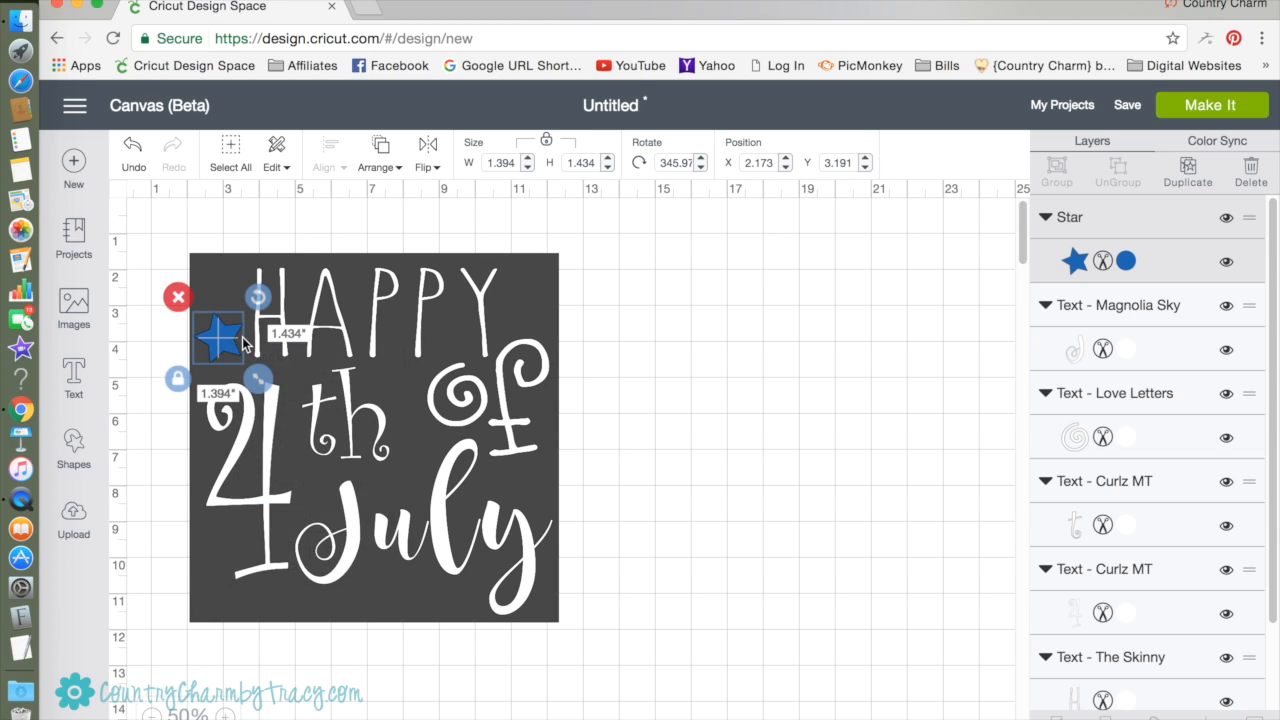
click(278, 170)
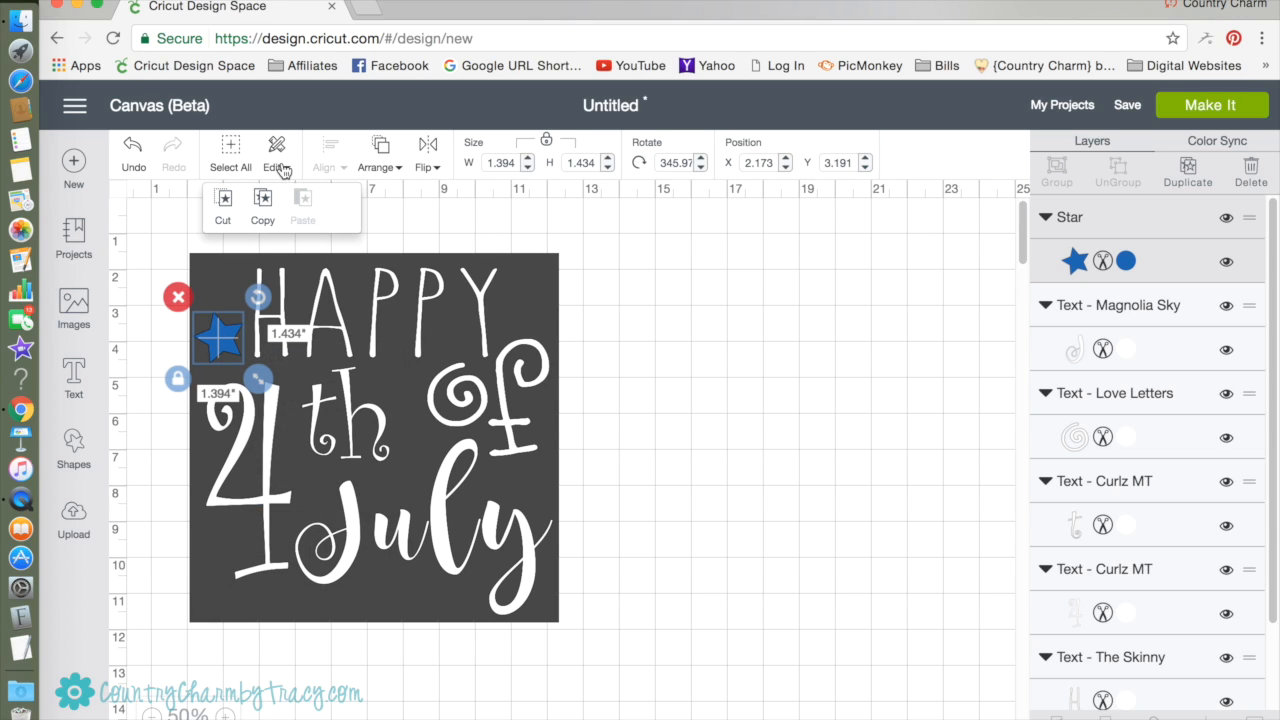
click(263, 204)
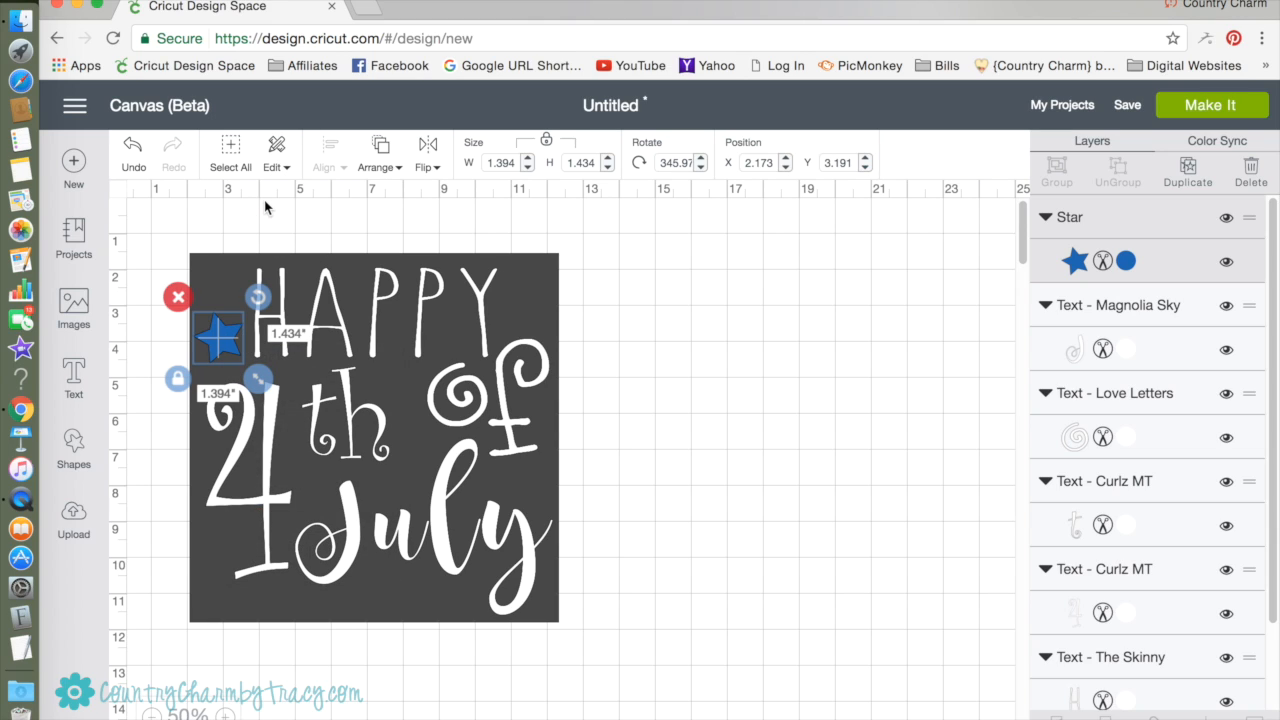
click(278, 170)
click(303, 204)
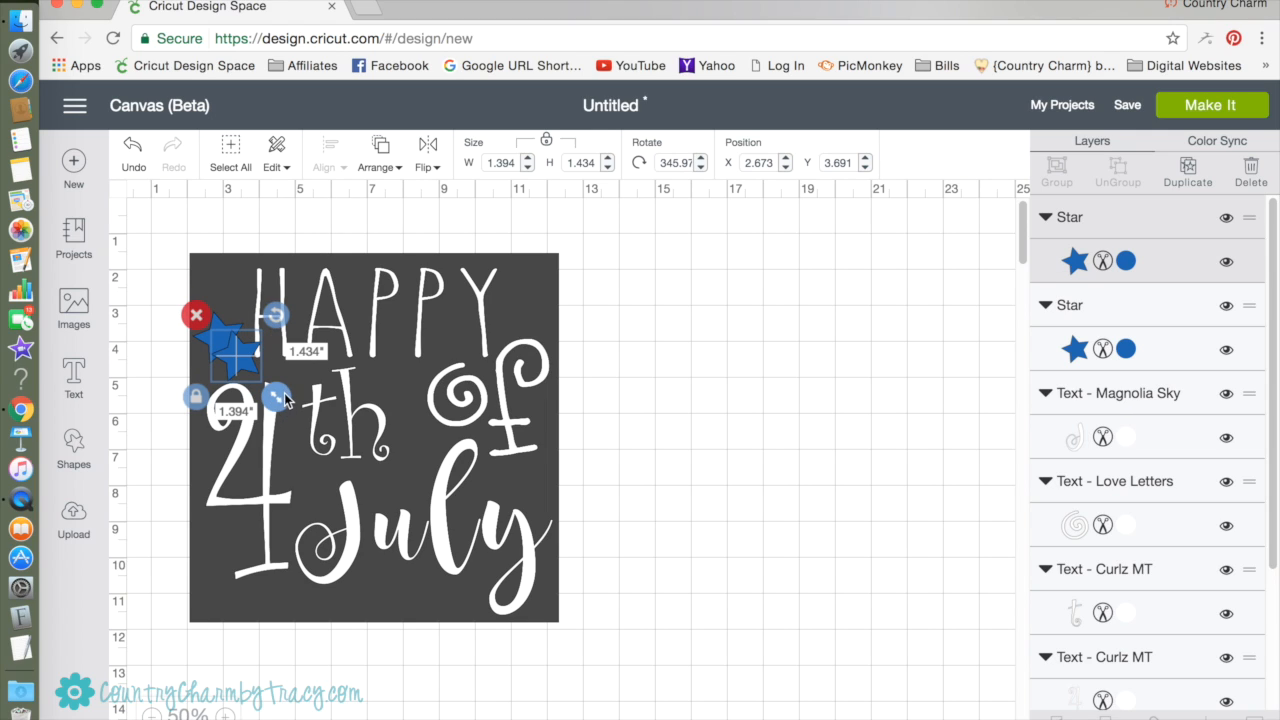
Enlarge the pasted blue star to about 2.3 inches square, rotate it to about 352 degrees and place it at the foot of the 4.
drag(283, 396, 307, 428)
mouse_move(303, 315)
mouse_down()
mouse_move(322, 325)
mouse_move(314, 348)
mouse_move(322, 320)
mouse_move(286, 290)
mouse_move(297, 314)
mouse_move(294, 302)
mouse_up()
click(287, 353)
drag(275, 368, 265, 571)
Bring the 4 to the front so it overlaps the blue star at its foot.
click(254, 403)
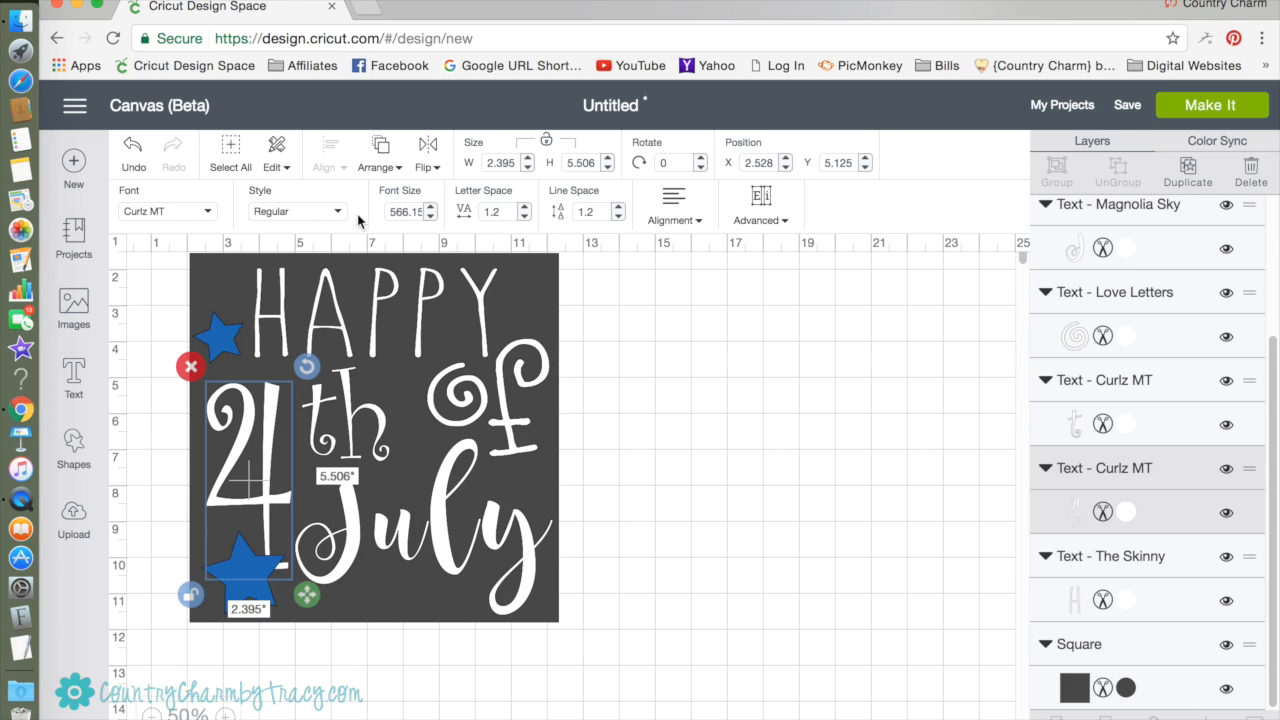
click(397, 170)
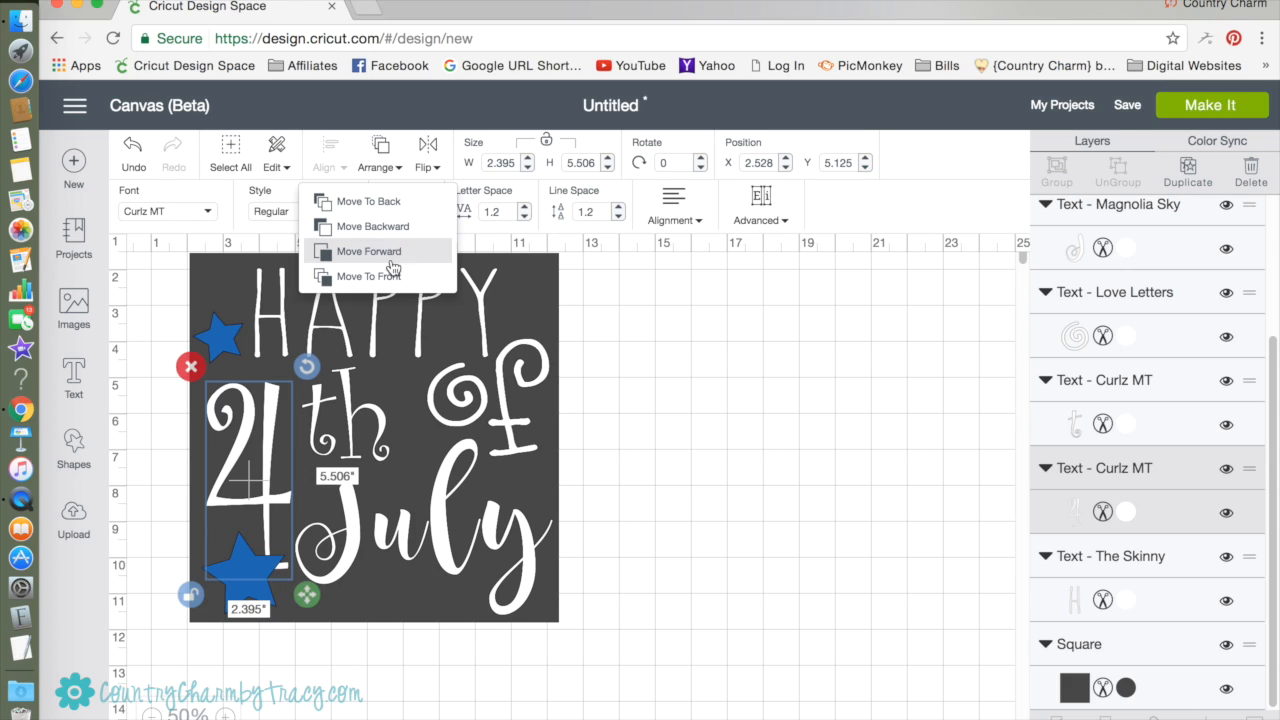
click(393, 277)
click(675, 445)
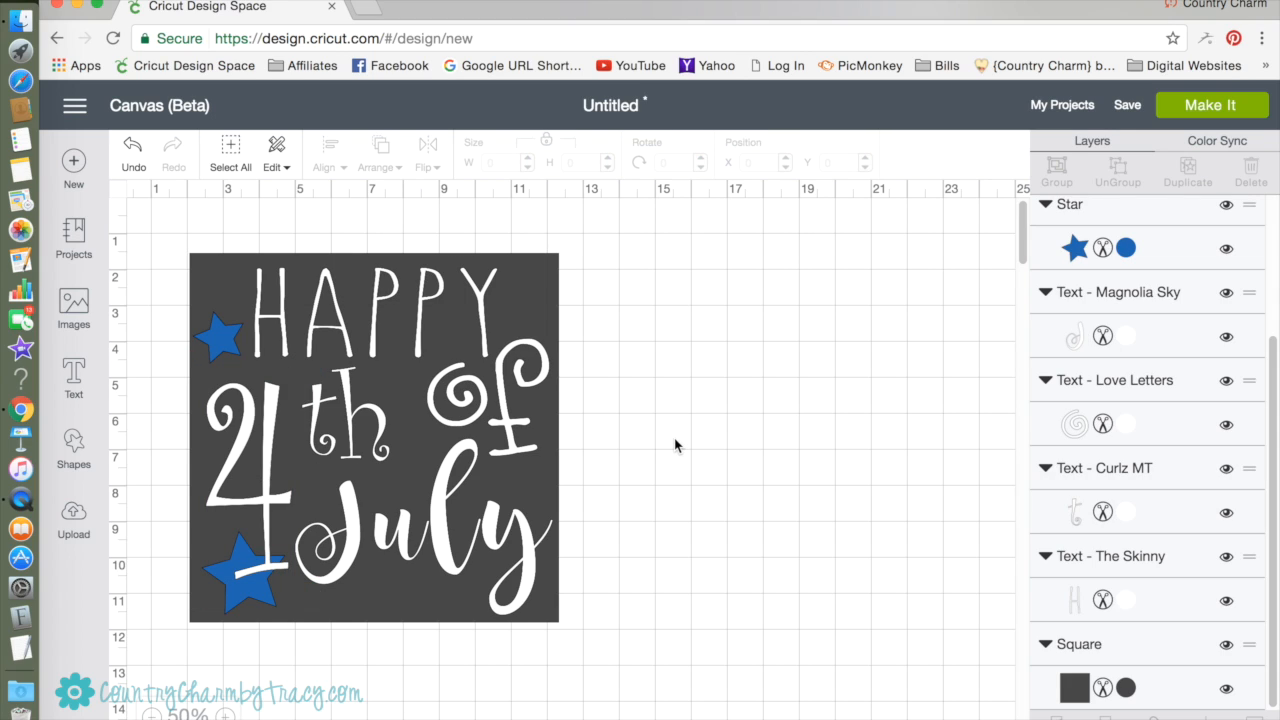
Insert another star, move it over the end of HAPPY and color it Very Berry red.
click(76, 450)
click(153, 580)
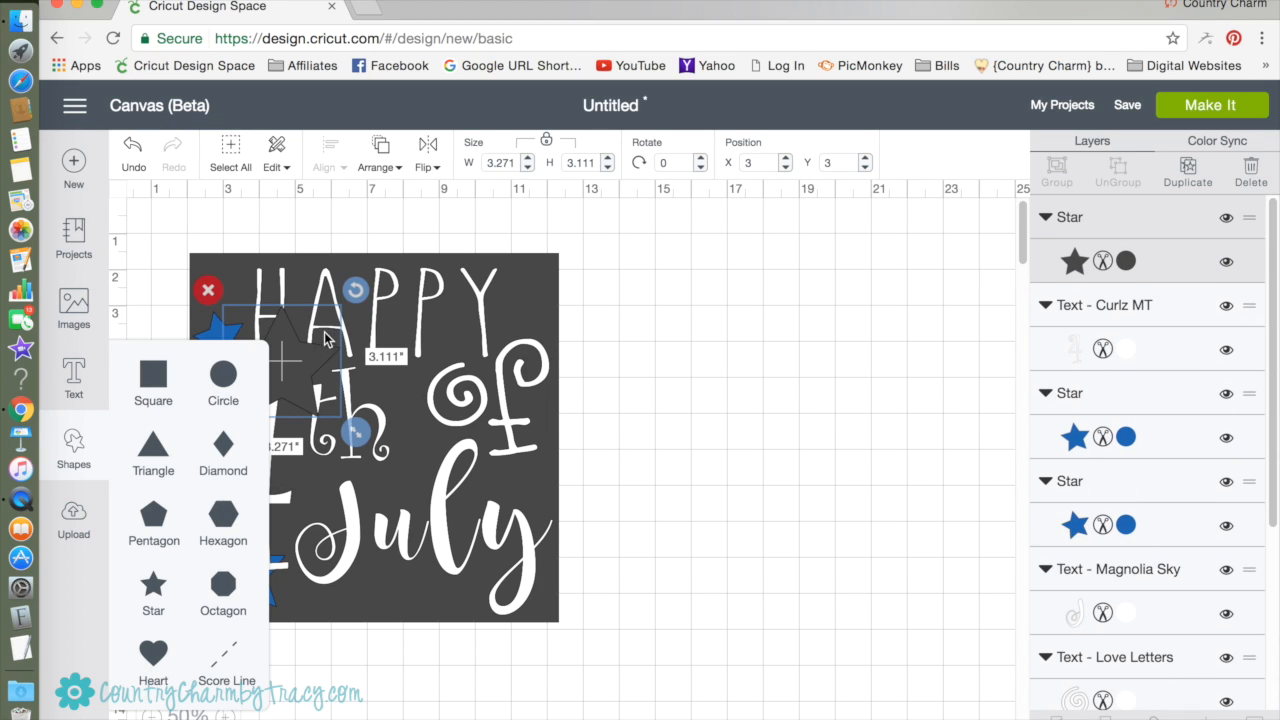
drag(421, 340, 498, 339)
click(1124, 261)
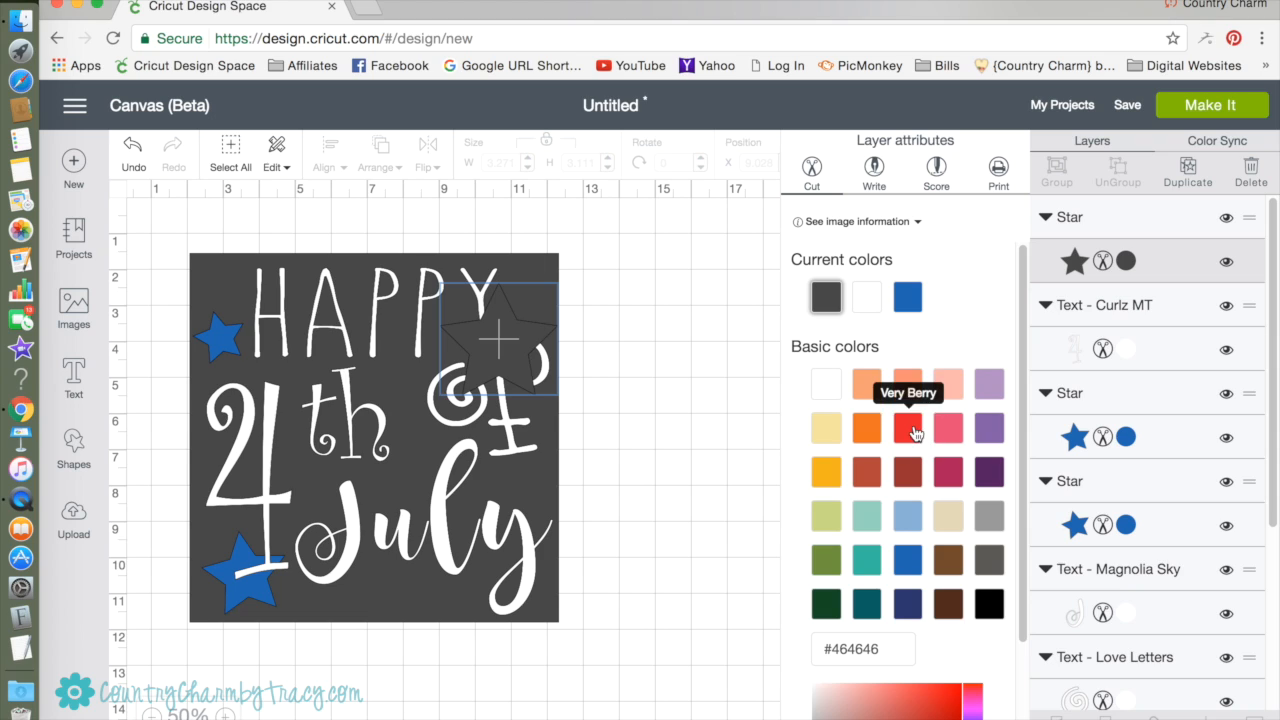
click(908, 428)
click(522, 378)
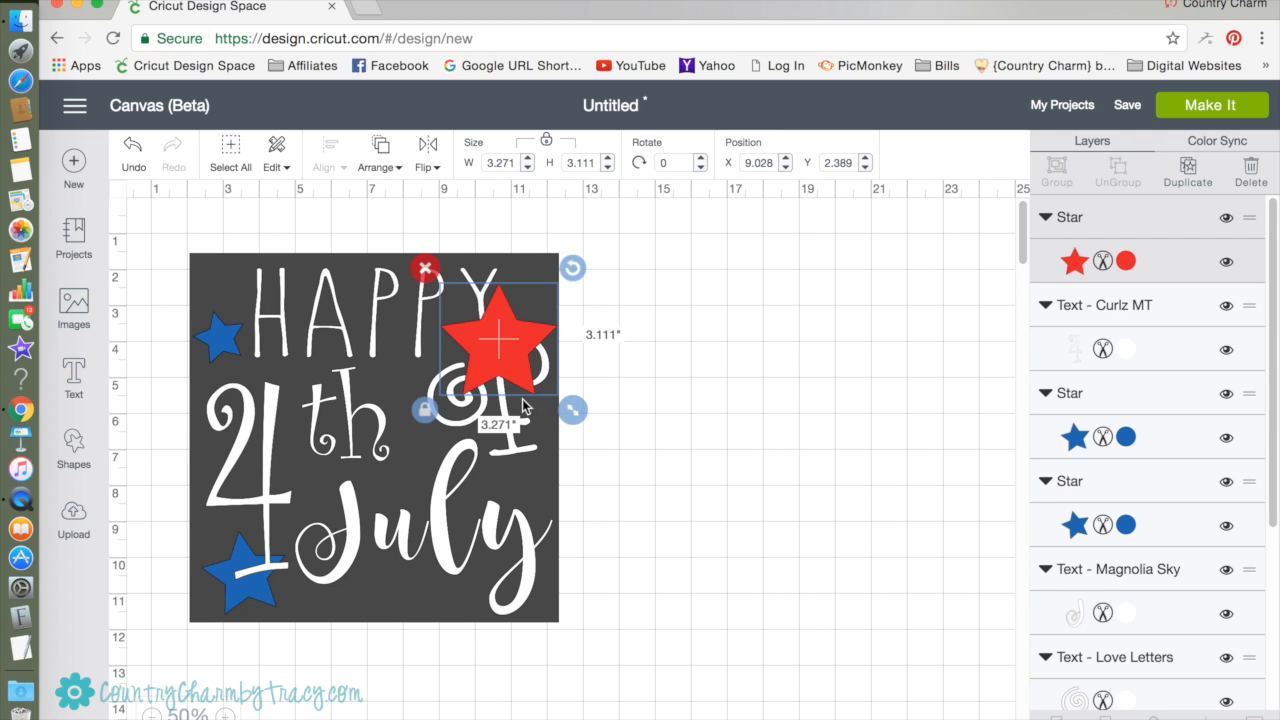
Shrink the red star to about 1.46 by 1.49 inches, rotate it to about 12.7 degrees and place it right of HAPPY.
drag(558, 397, 500, 340)
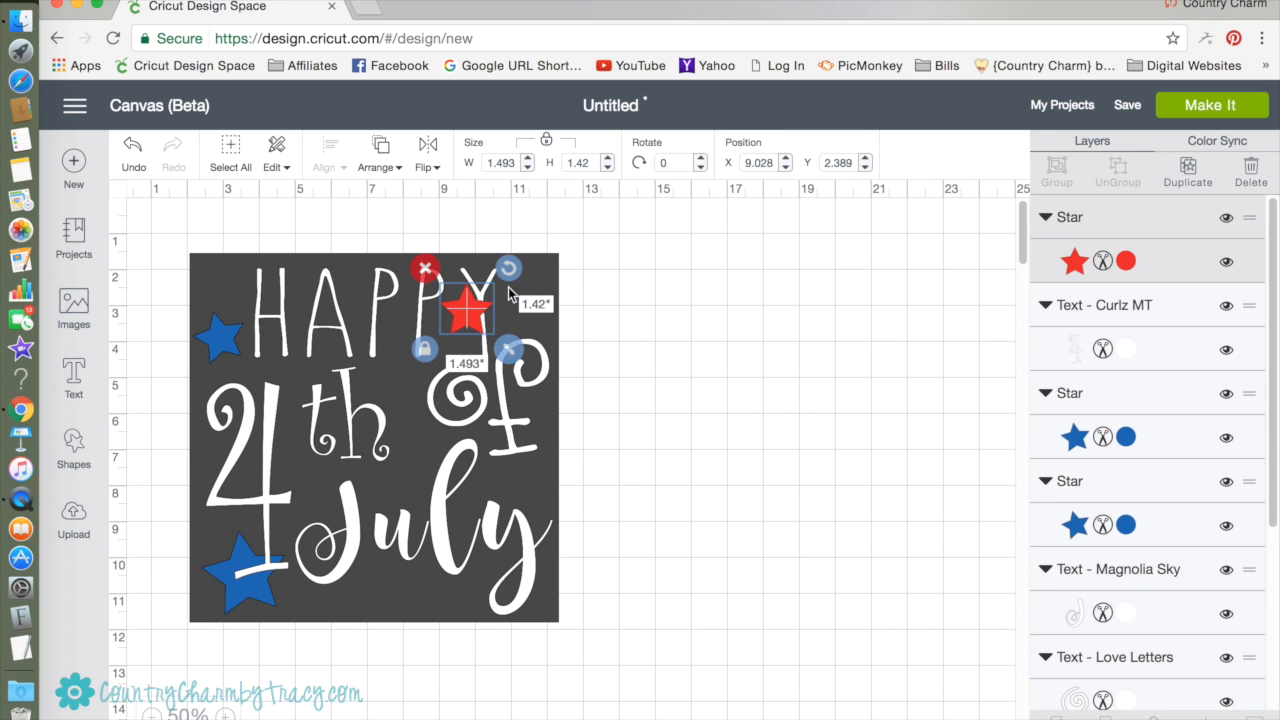
drag(509, 274, 520, 300)
click(735, 425)
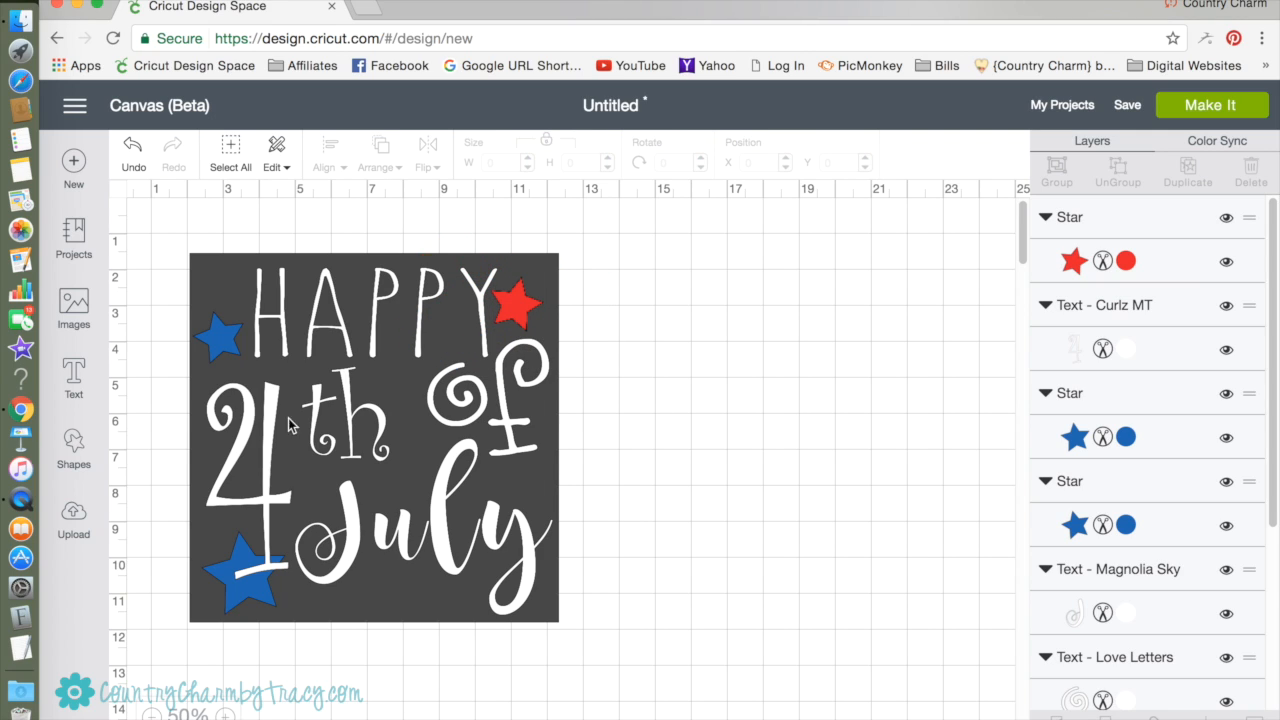
Shrink the blue star at the foot of the 4 to about 1.61 by 1.60 inches.
click(235, 598)
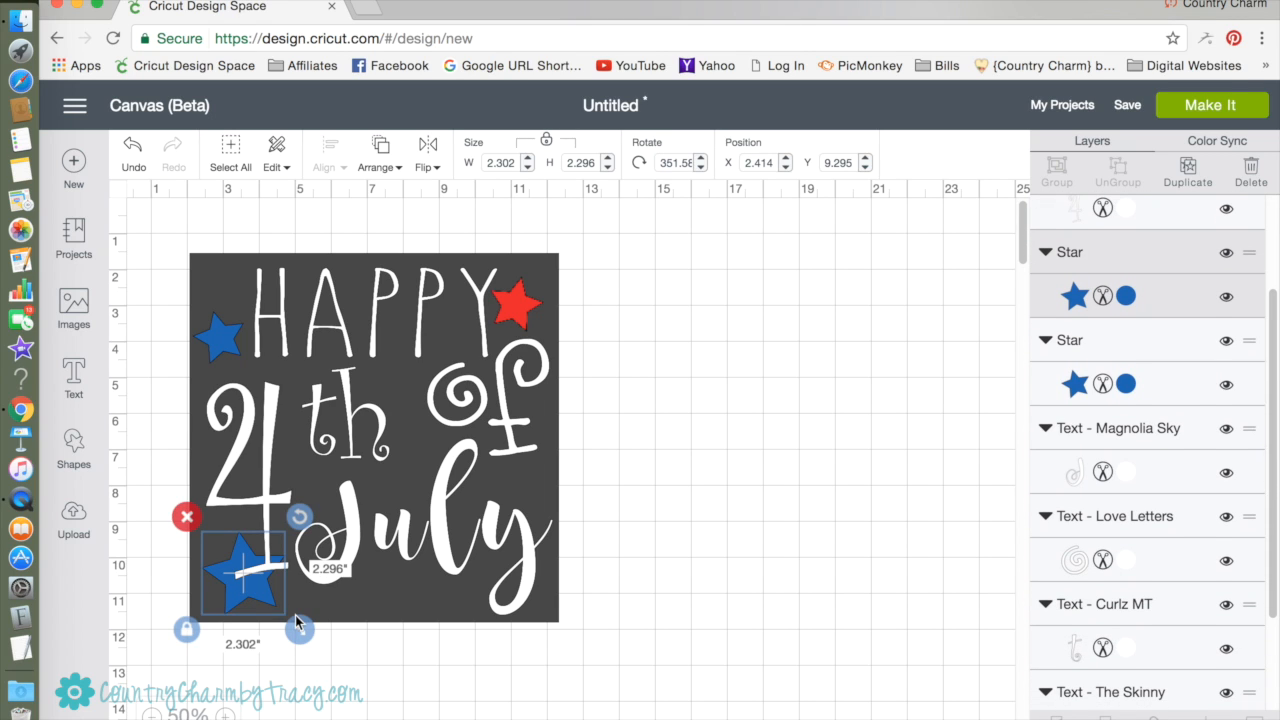
drag(298, 640, 264, 598)
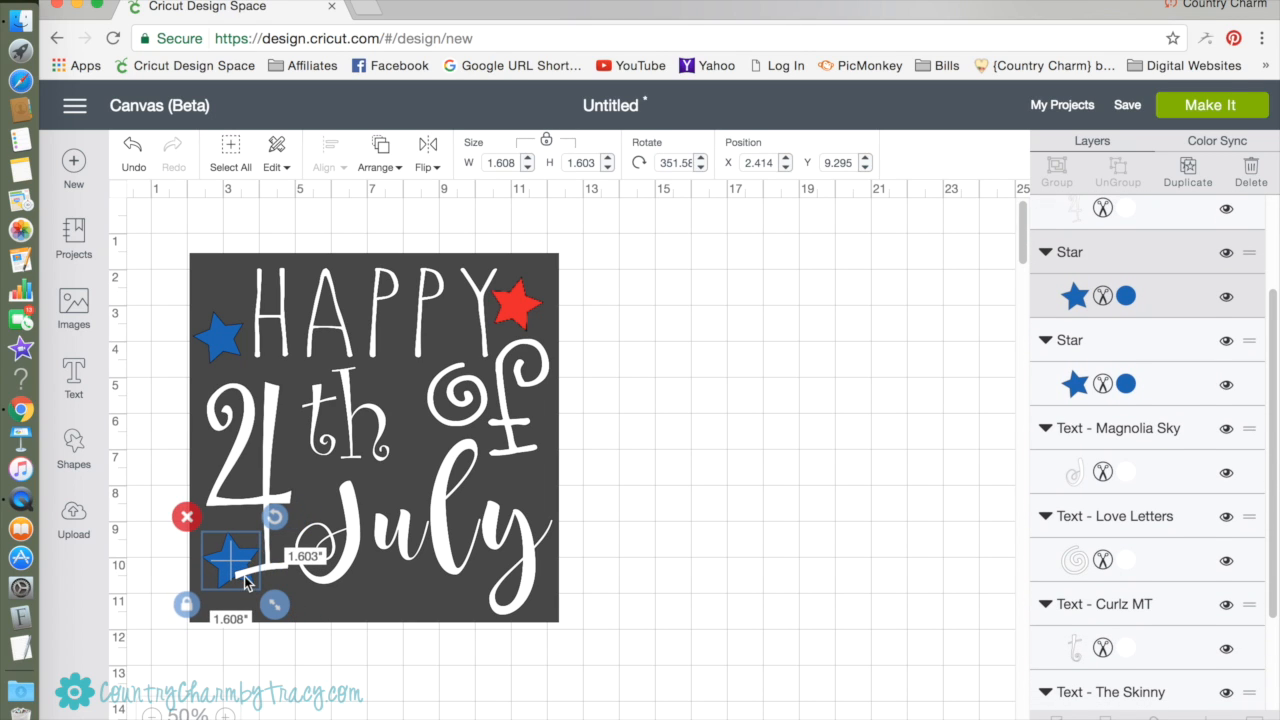
drag(255, 455, 412, 405)
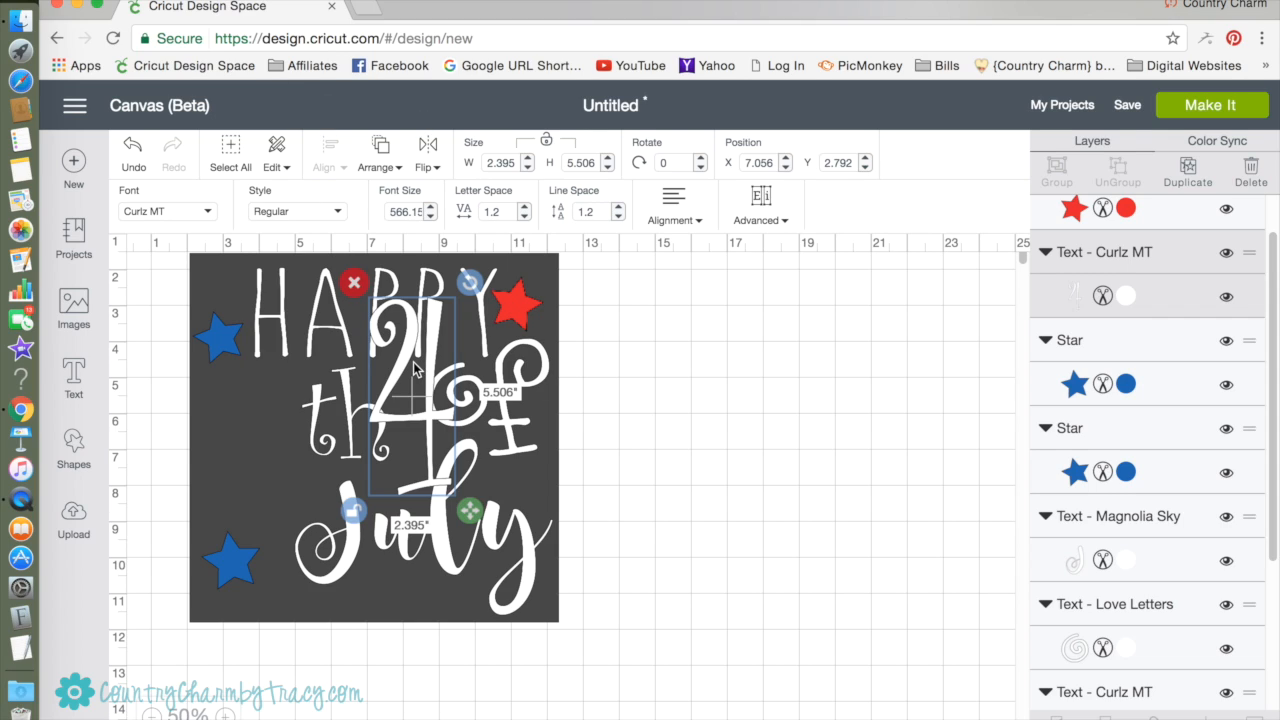
click(131, 157)
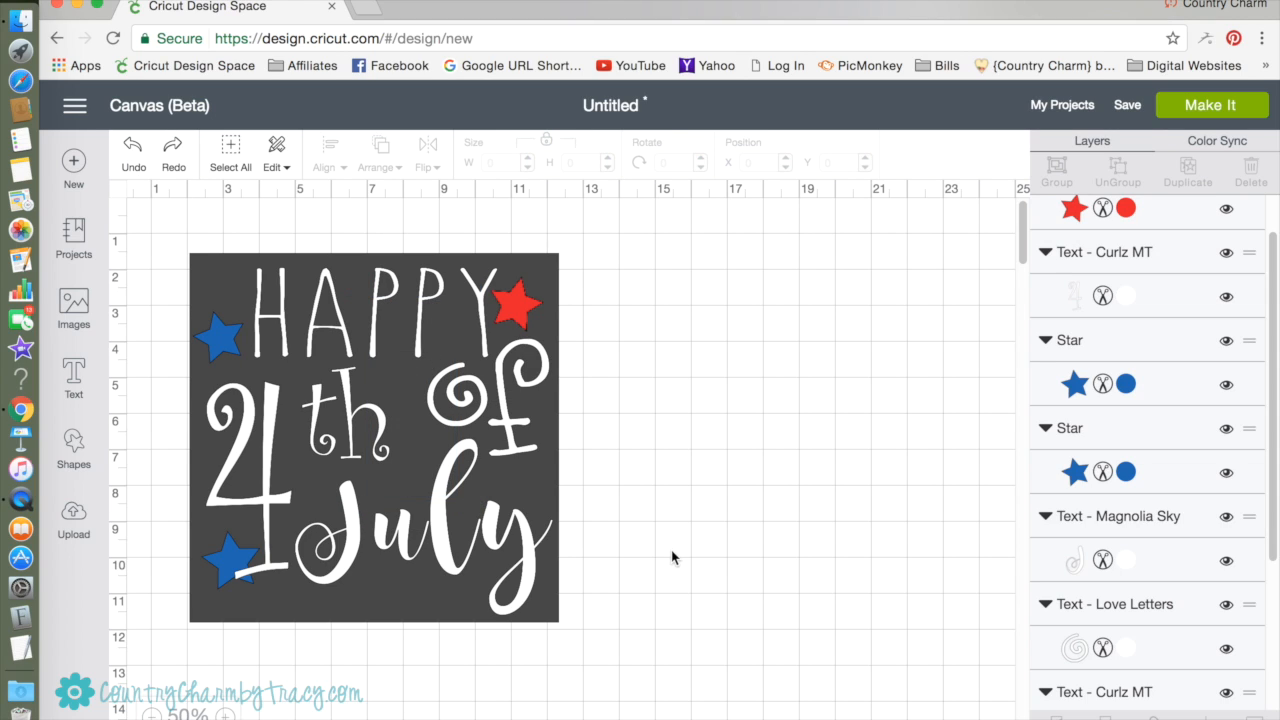
click(228, 556)
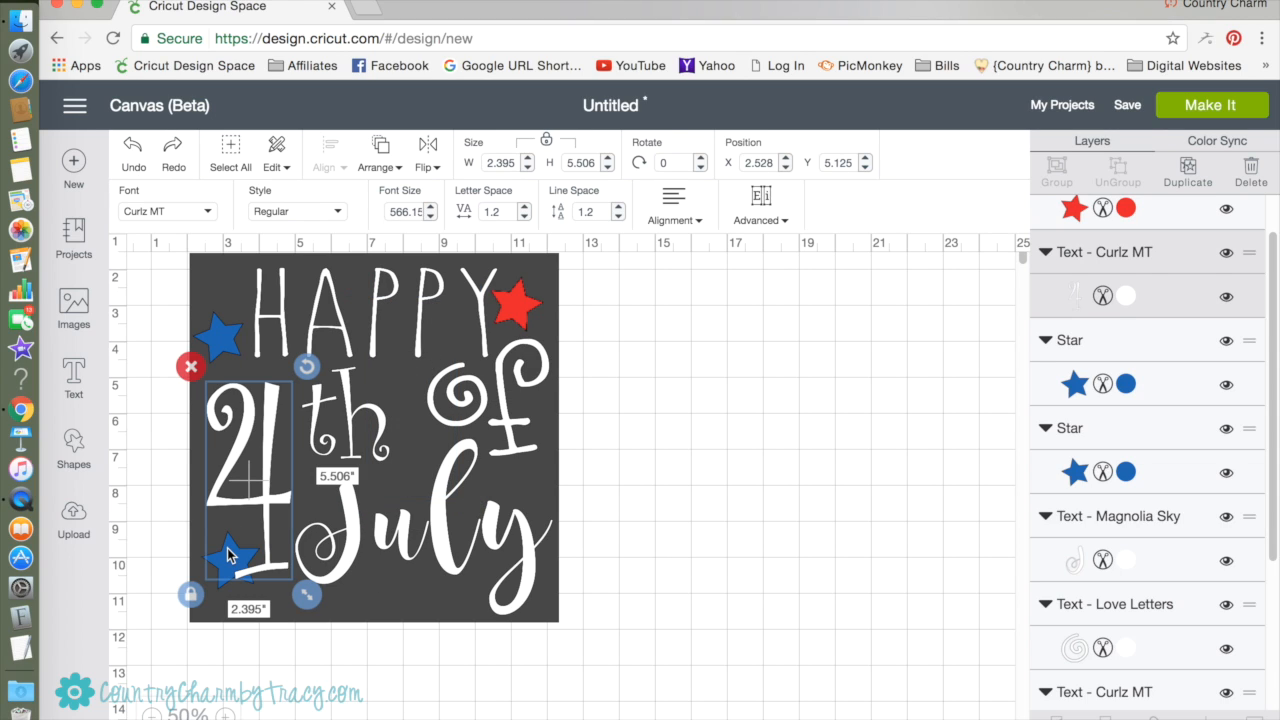
click(302, 634)
click(220, 591)
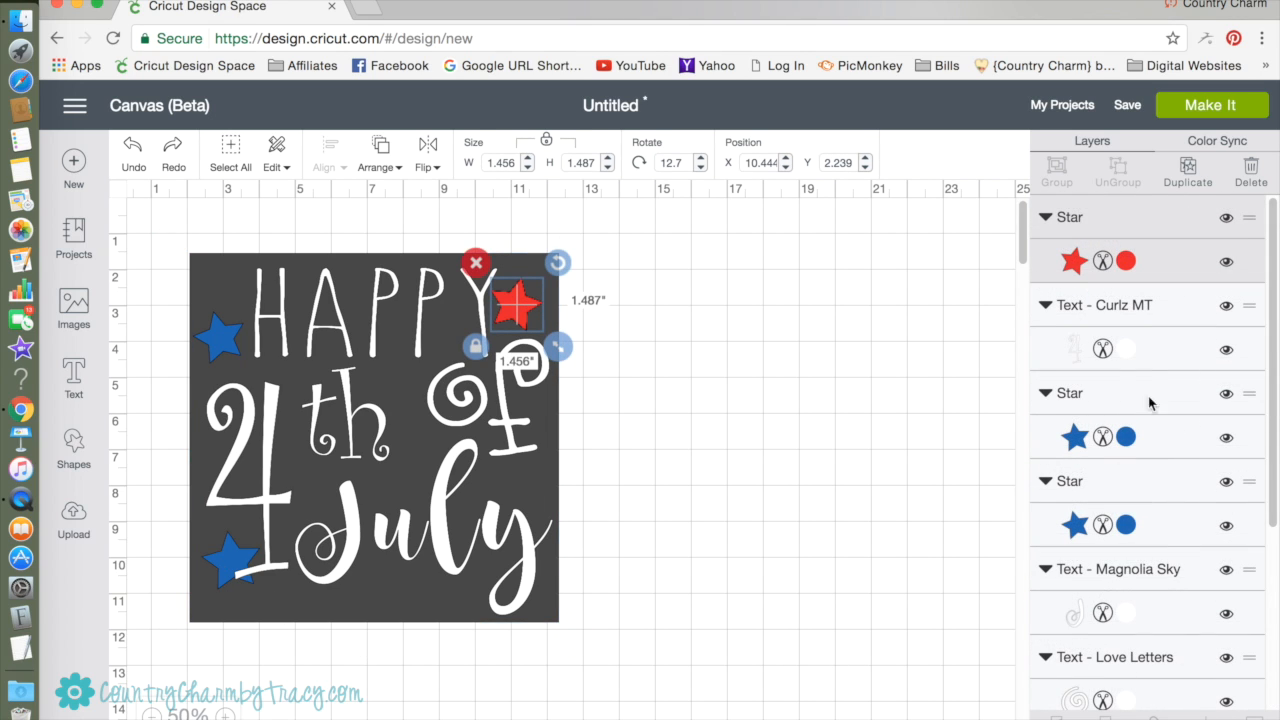
Recolor the star right of HAPPY to Blueberry blue.
click(1123, 262)
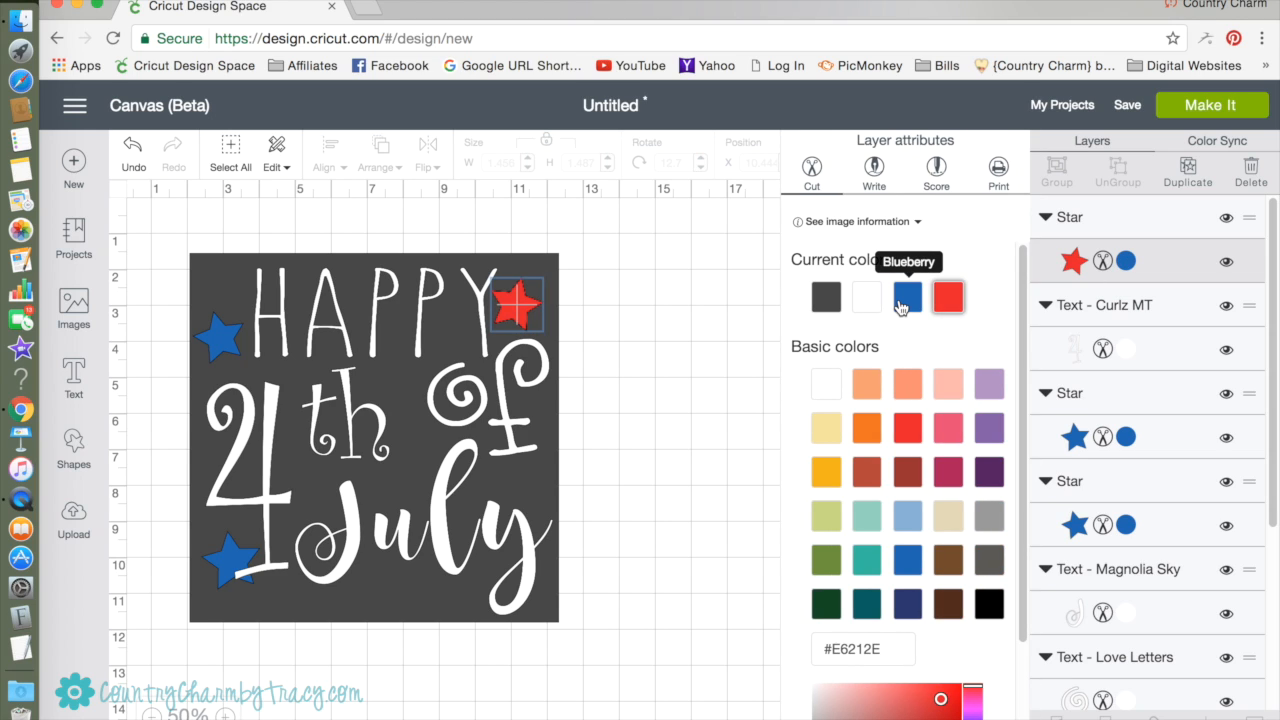
click(900, 300)
click(673, 267)
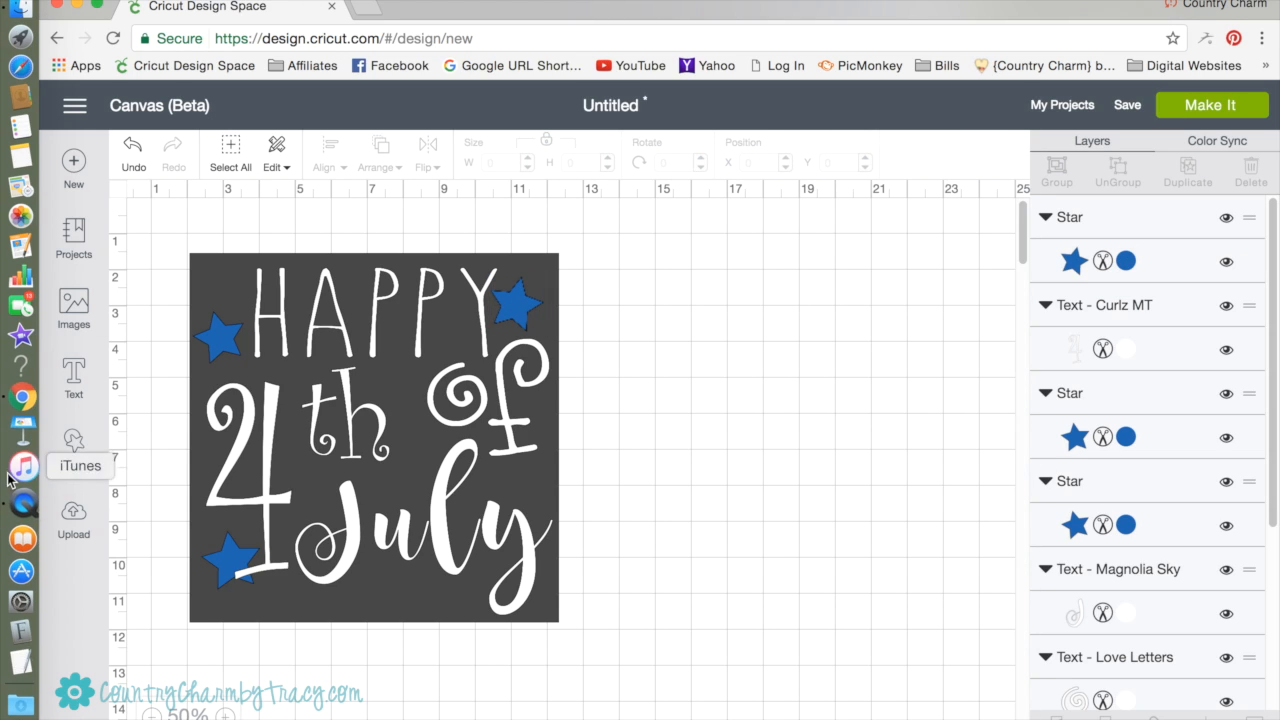
Recolor the star left of HAPPY to Very Berry red.
click(230, 341)
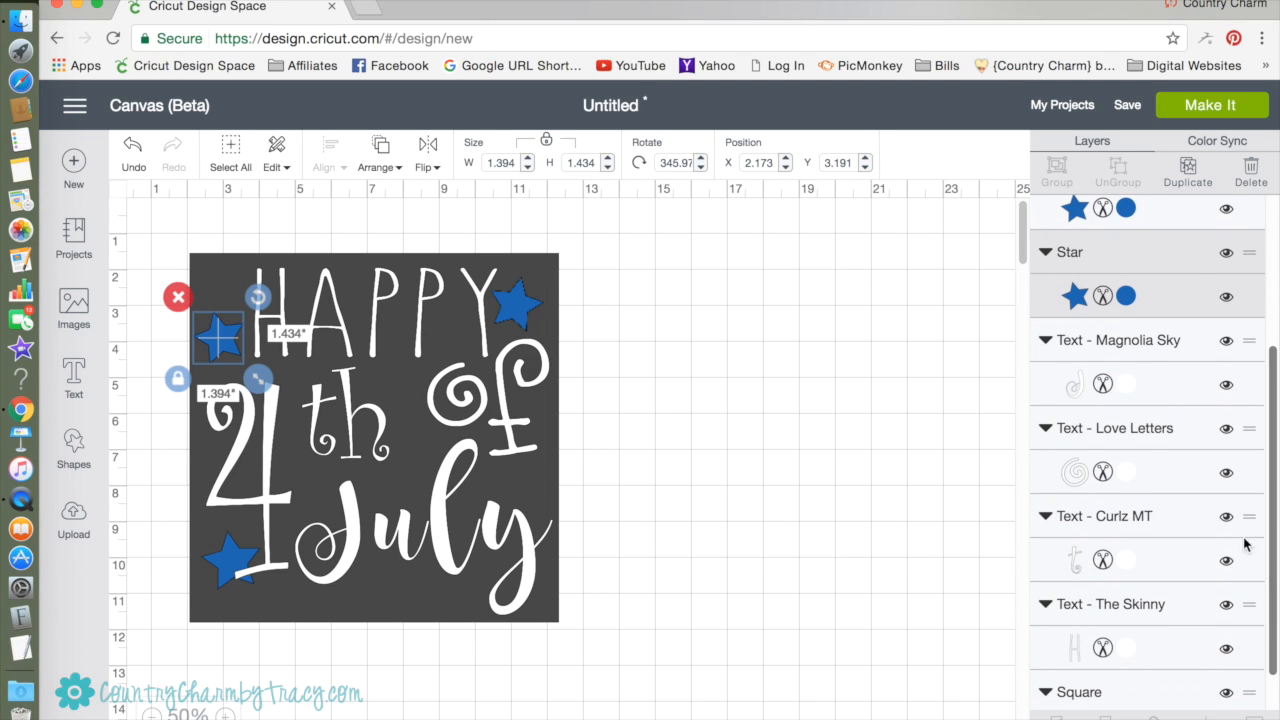
click(1127, 297)
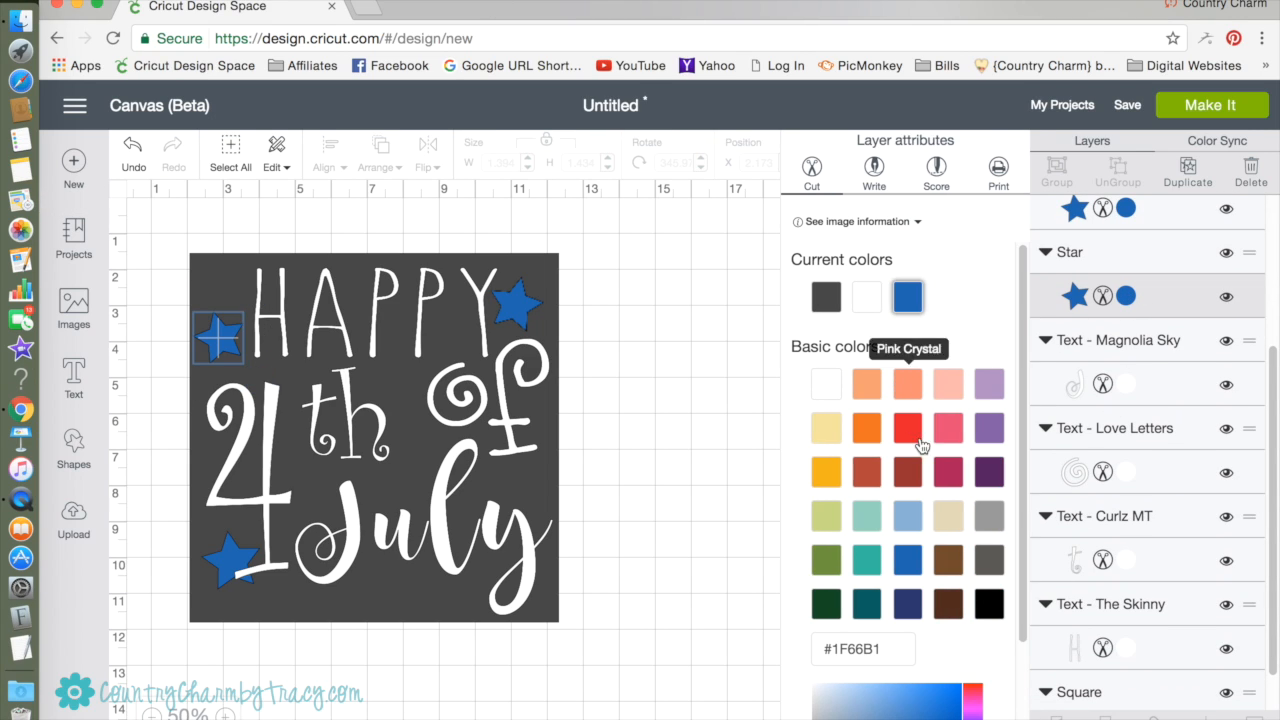
click(673, 334)
Copy the red star left of HAPPY and paste a second one onto the canvas.
click(220, 340)
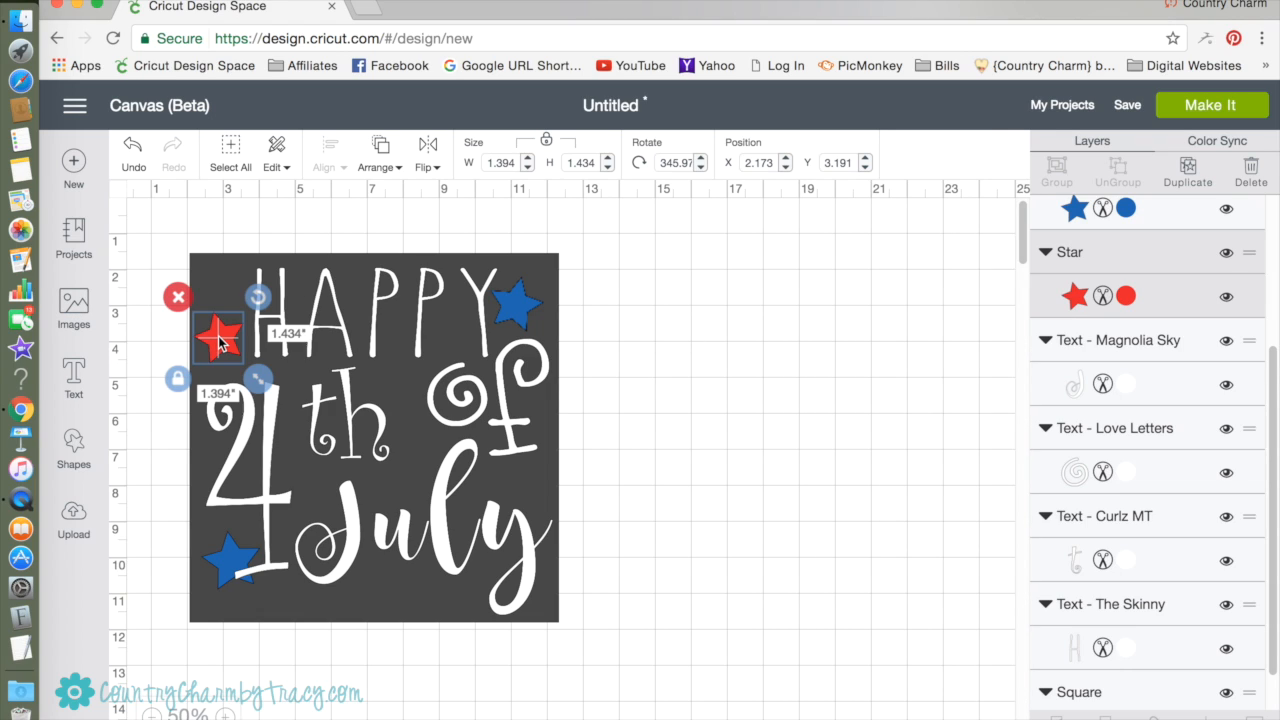
right_click(220, 338)
click(836, 447)
click(277, 166)
click(263, 207)
click(279, 167)
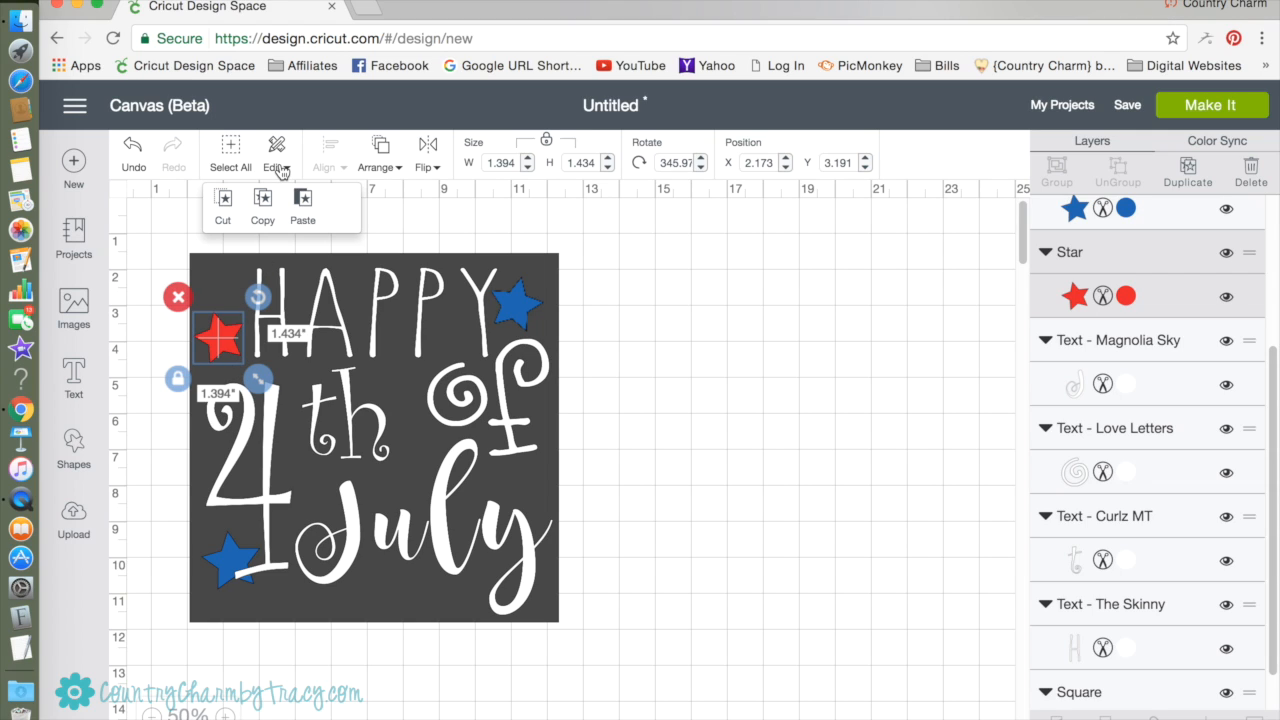
click(306, 205)
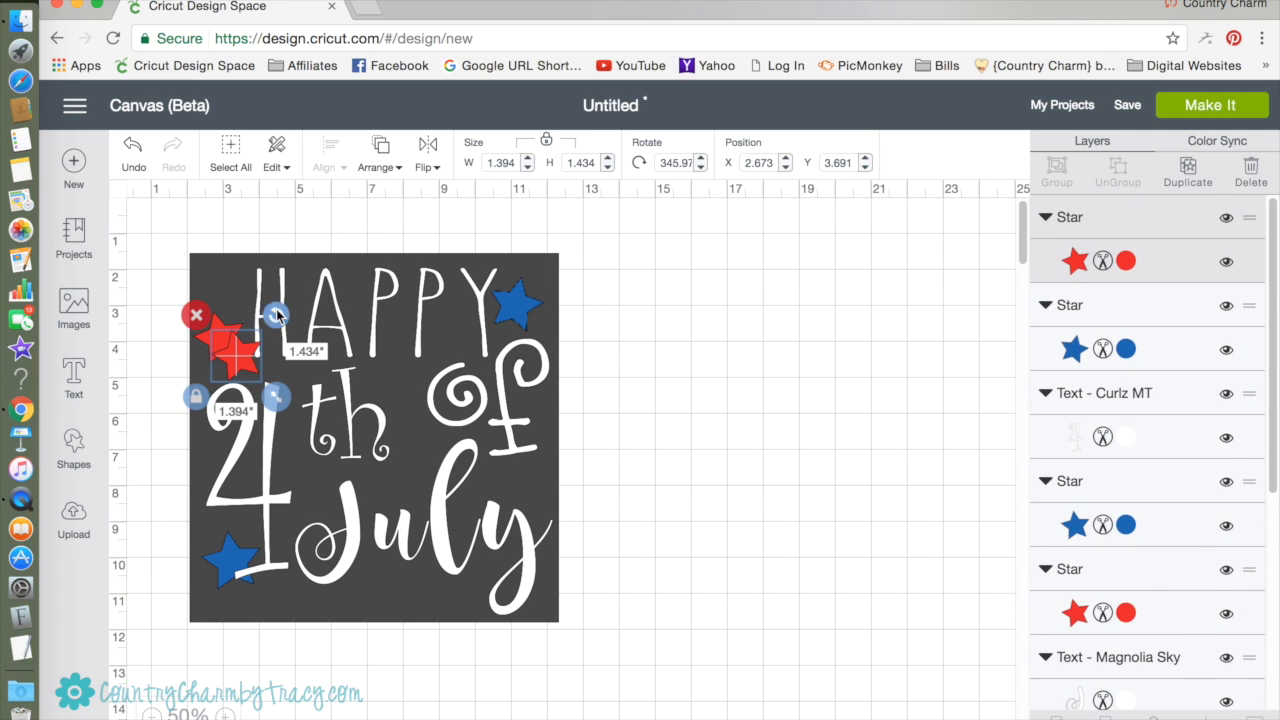
Rotate the pasted red star to about 2.4 degrees, resize it and place it between "th" and July.
mouse_move(276, 314)
mouse_down()
mouse_move(289, 327)
mouse_move(280, 317)
mouse_up()
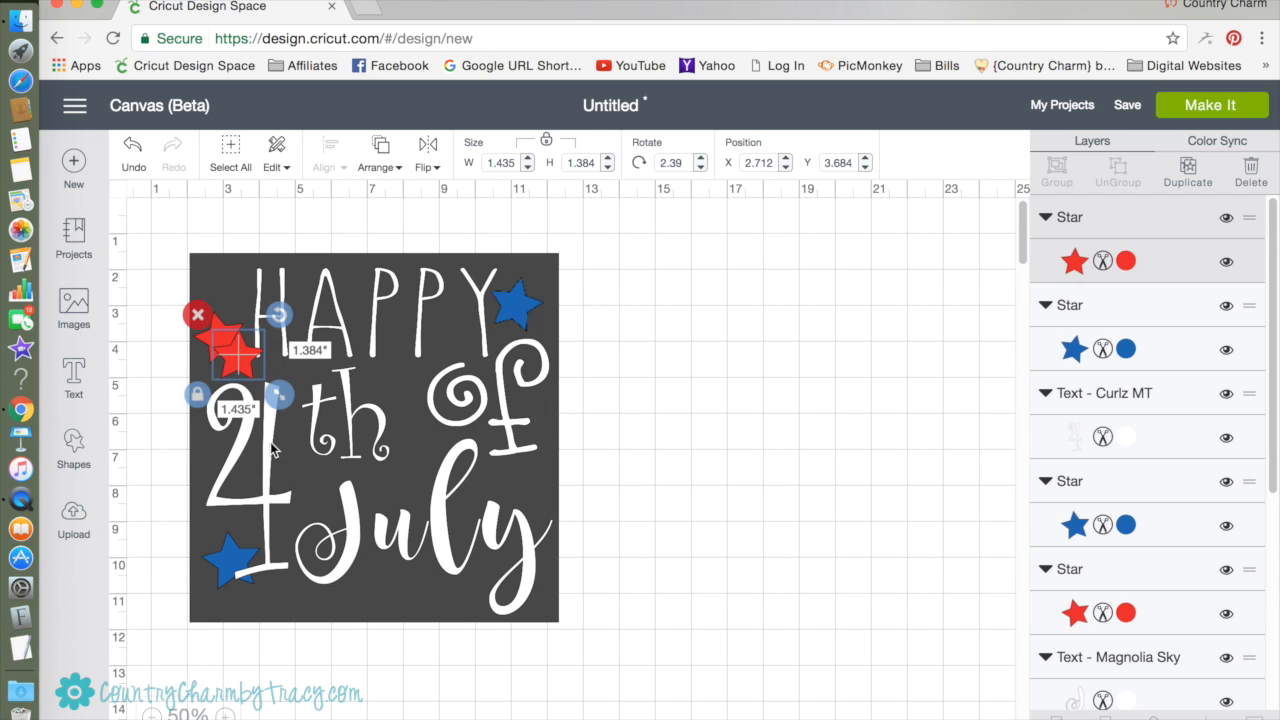
drag(275, 396, 302, 418)
drag(252, 378, 378, 480)
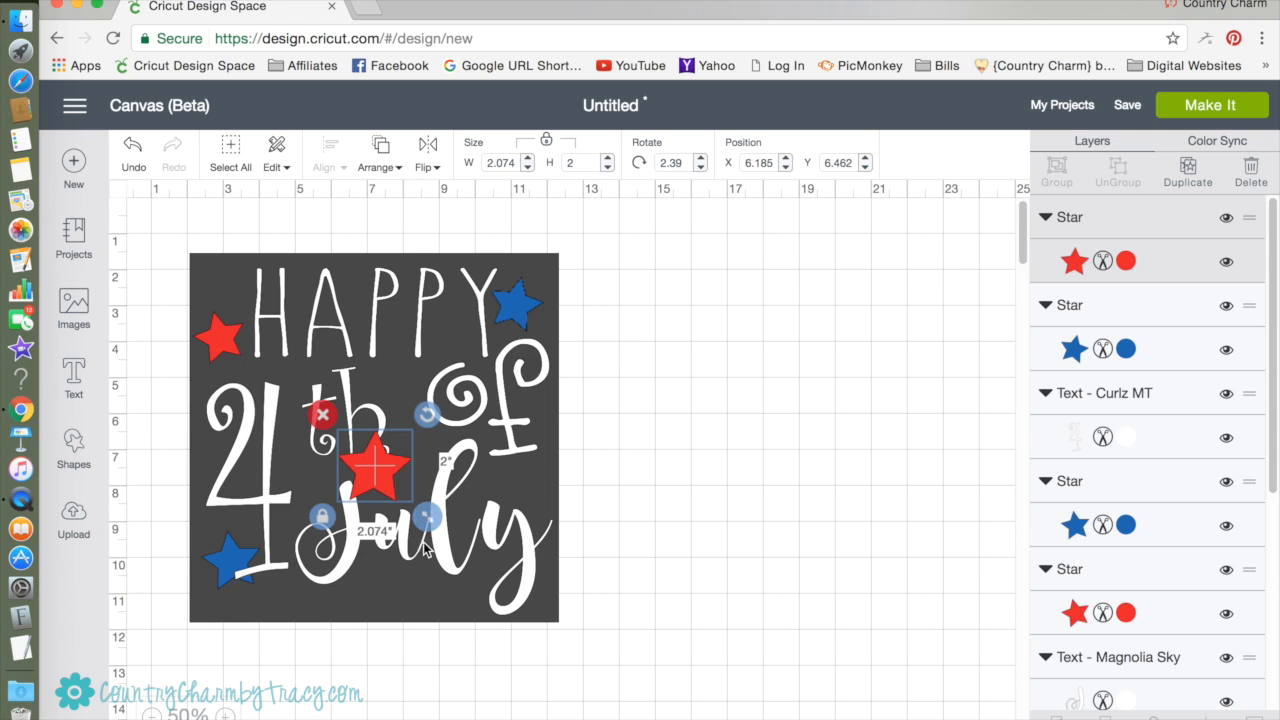
drag(427, 516, 418, 484)
click(603, 521)
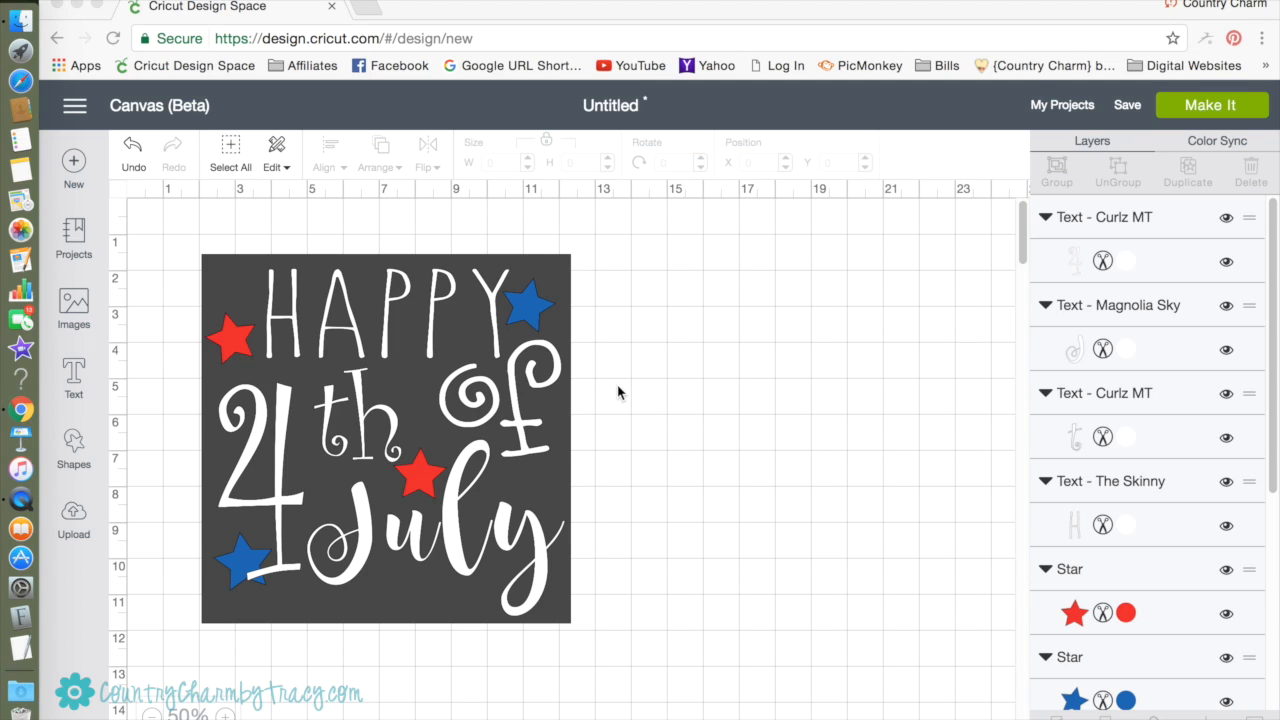
Select the white lettering HAPPY, of, th, 4 and July together and attach the pieces.
click(437, 312)
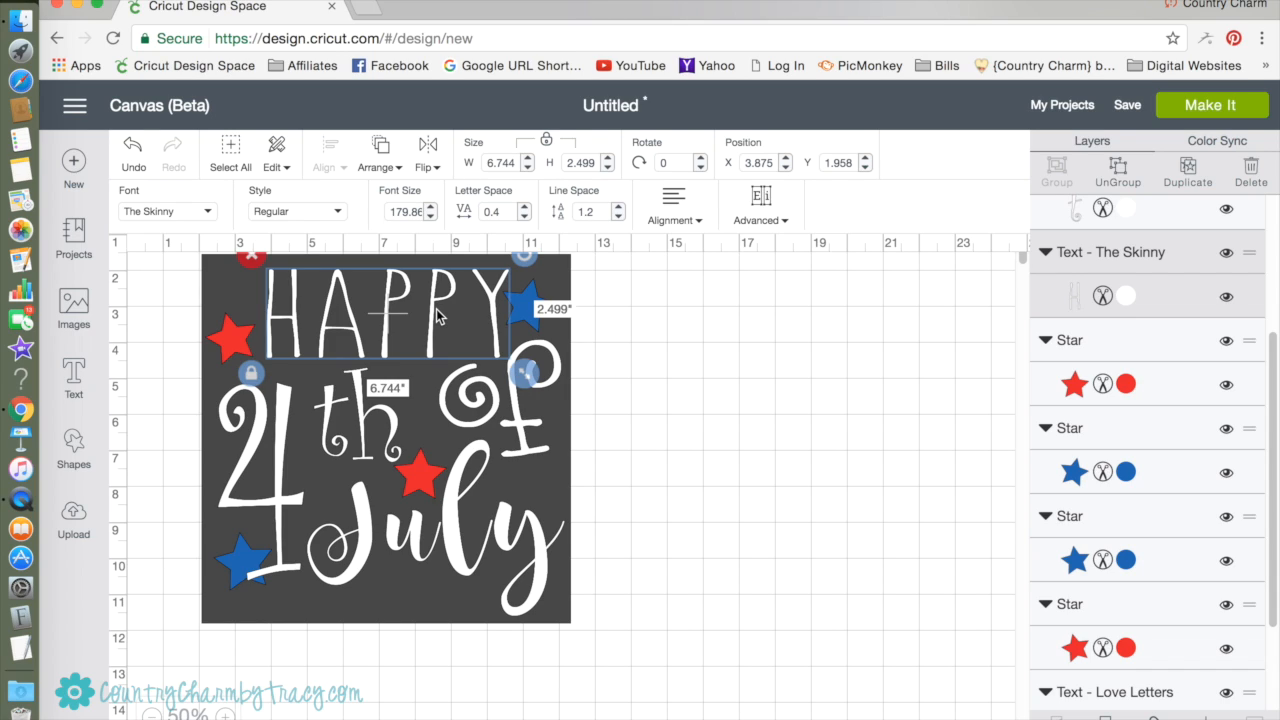
shift+click(527, 433)
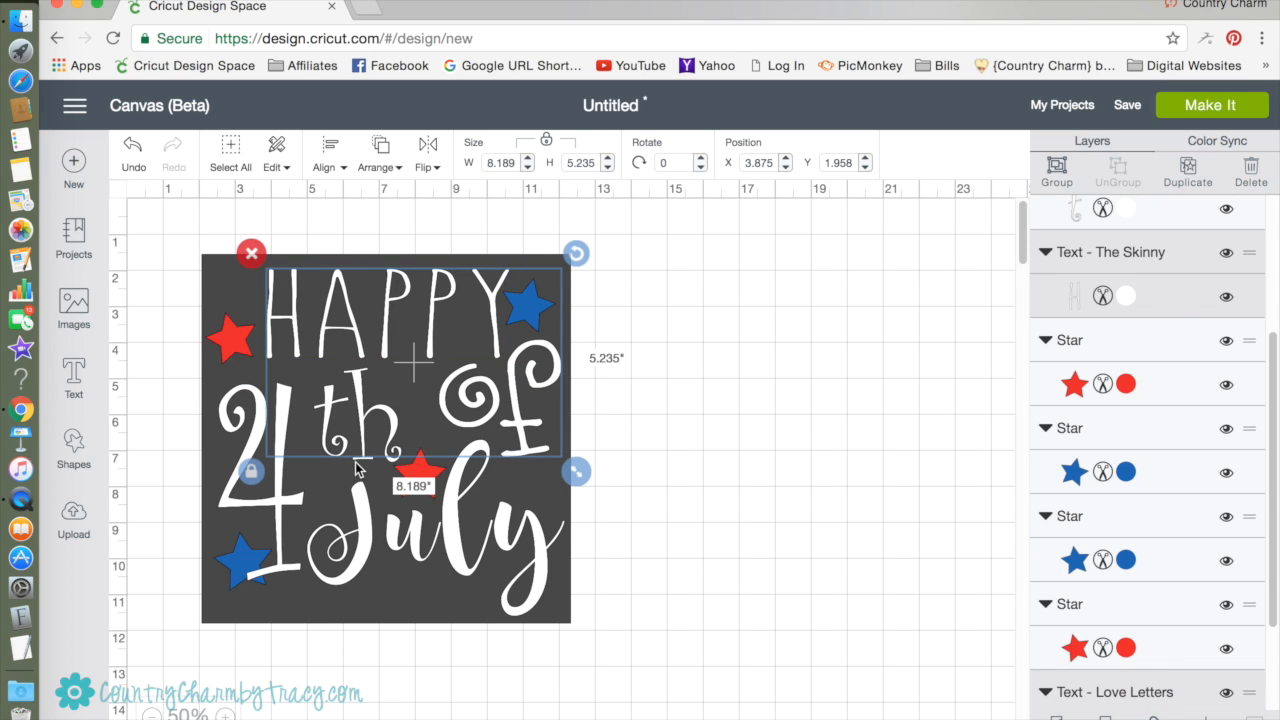
shift+click(359, 461)
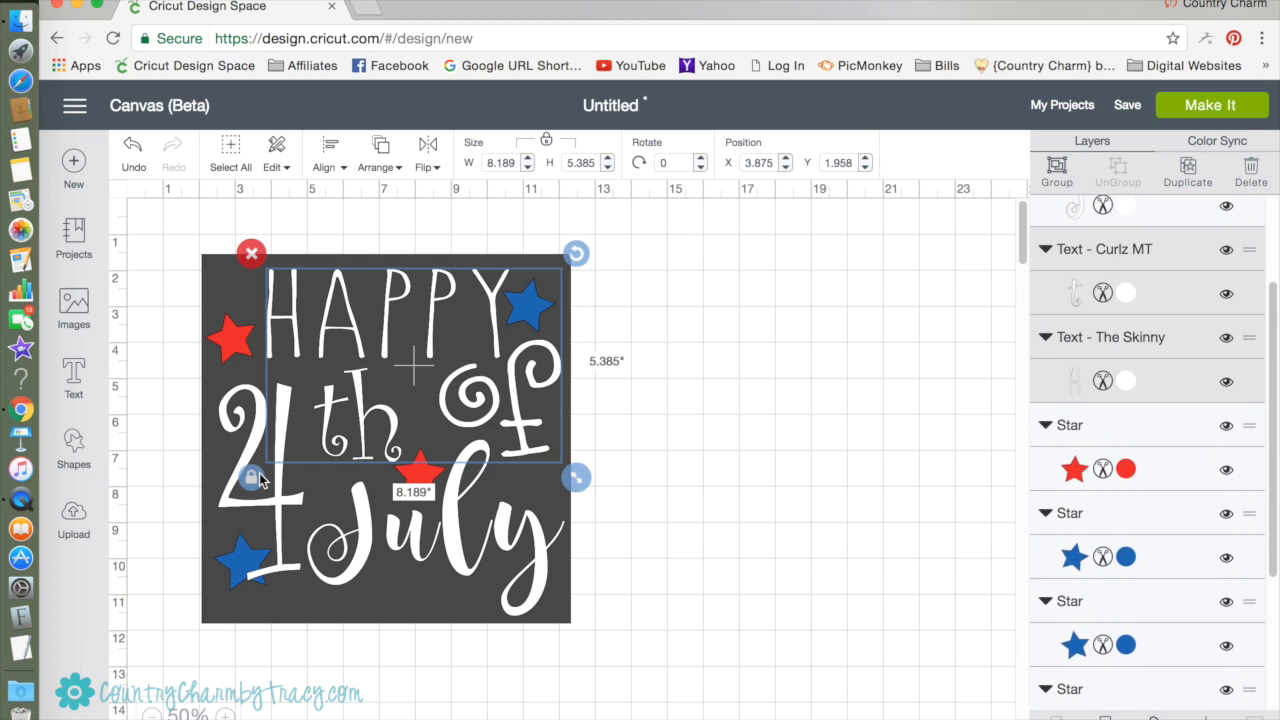
shift+click(258, 510)
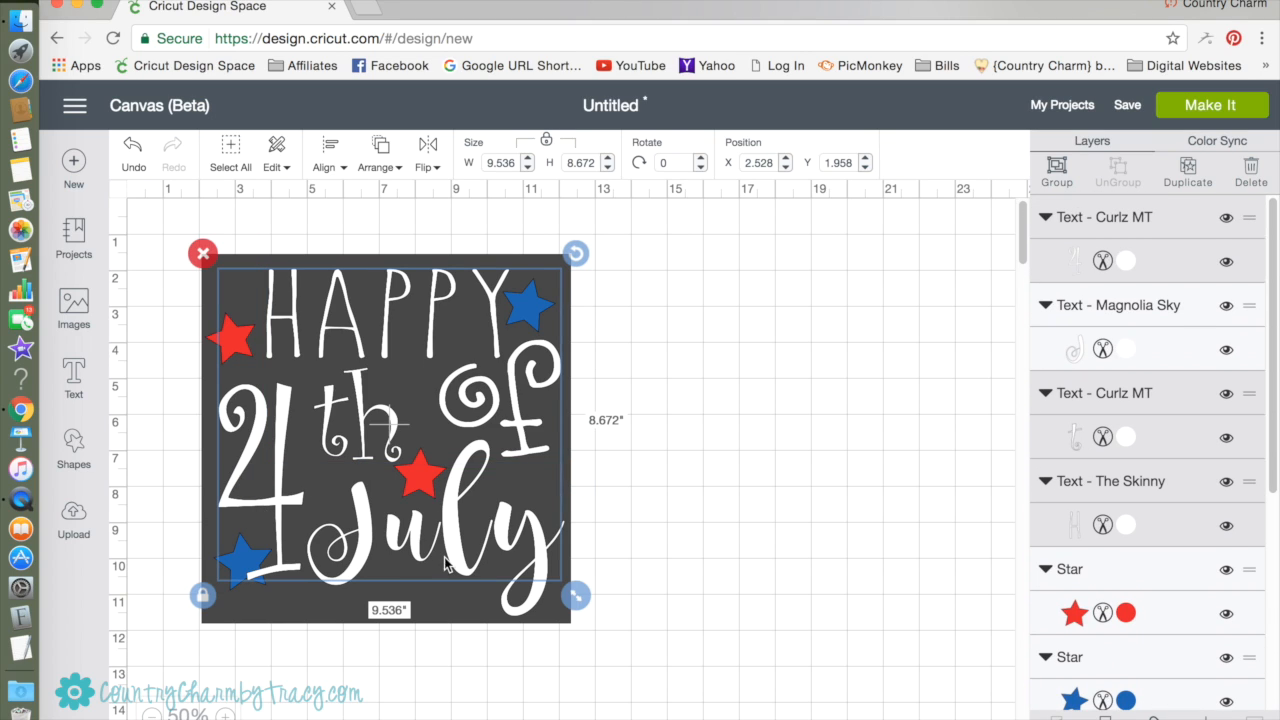
shift+click(537, 613)
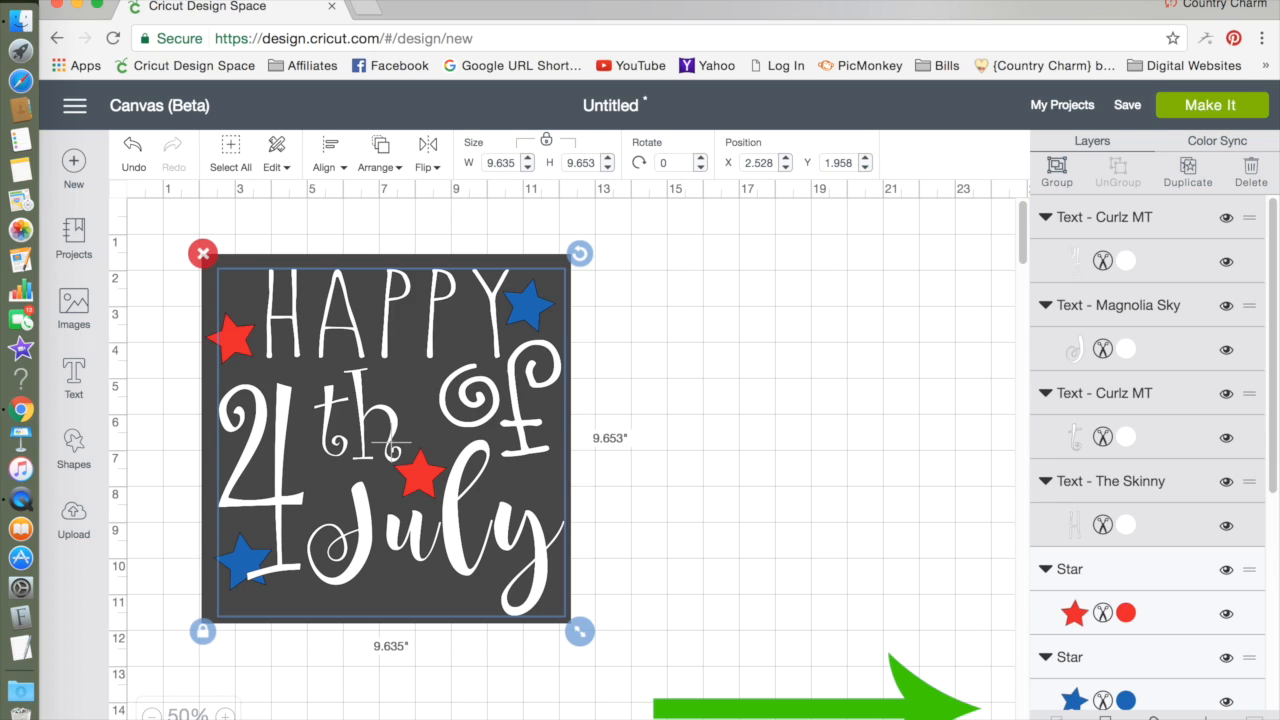
click(1154, 717)
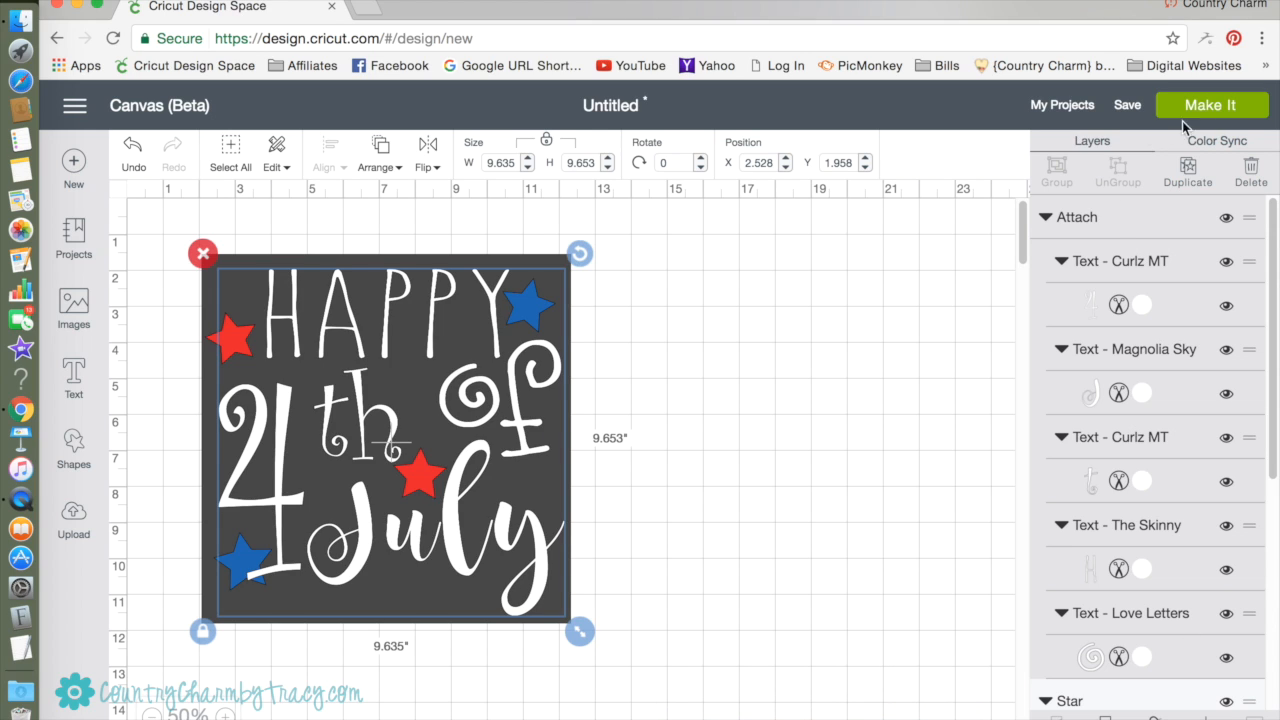
Send the design to the cut preview and shift the lettering on mat 1 slightly right and down.
click(1213, 108)
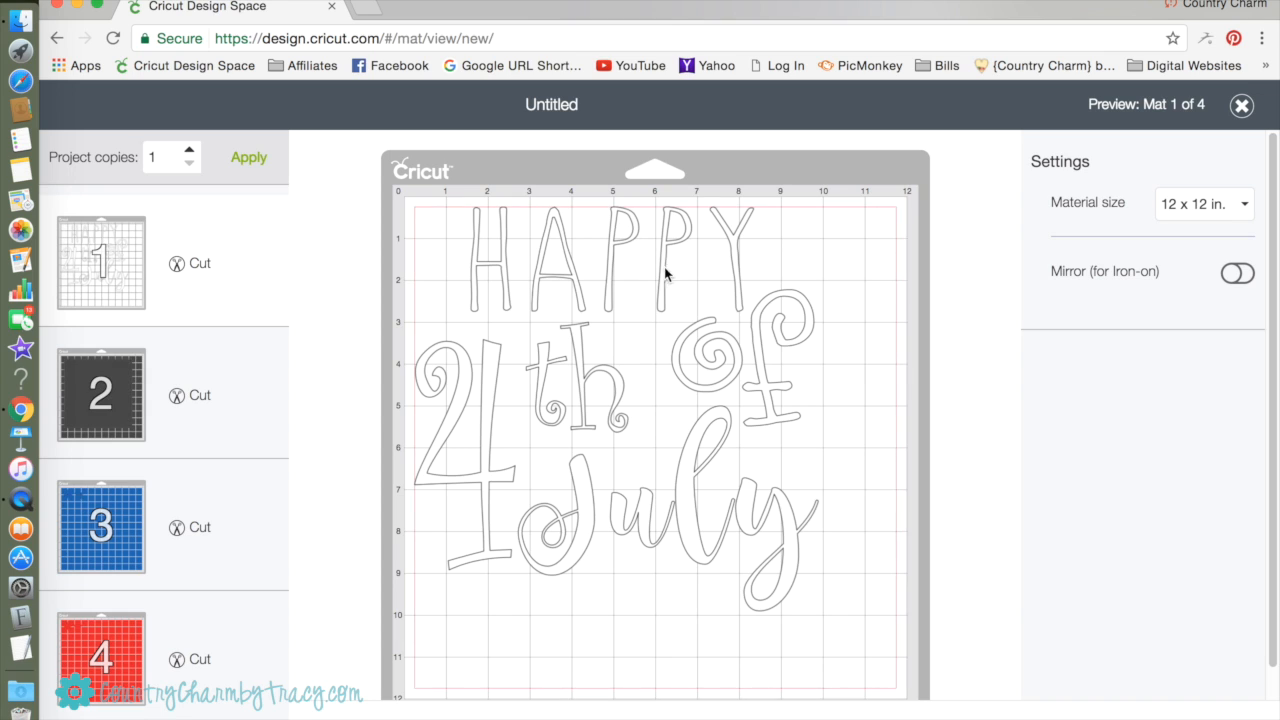
click(734, 380)
mouse_move(734, 380)
mouse_down()
mouse_move(780, 400)
mouse_move(734, 409)
mouse_move(742, 402)
mouse_up()
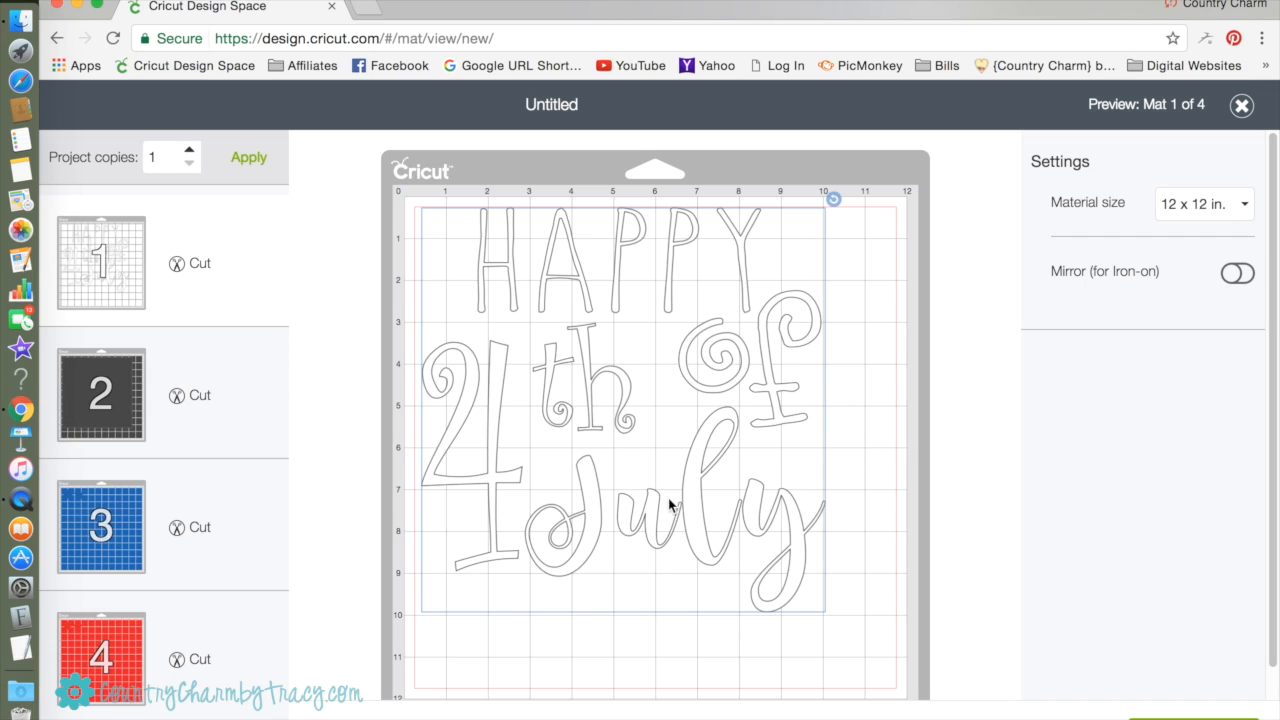
scroll(727, 501, down, 1)
mouse_move(725, 492)
mouse_down()
mouse_move(737, 515)
mouse_move(730, 499)
mouse_up()
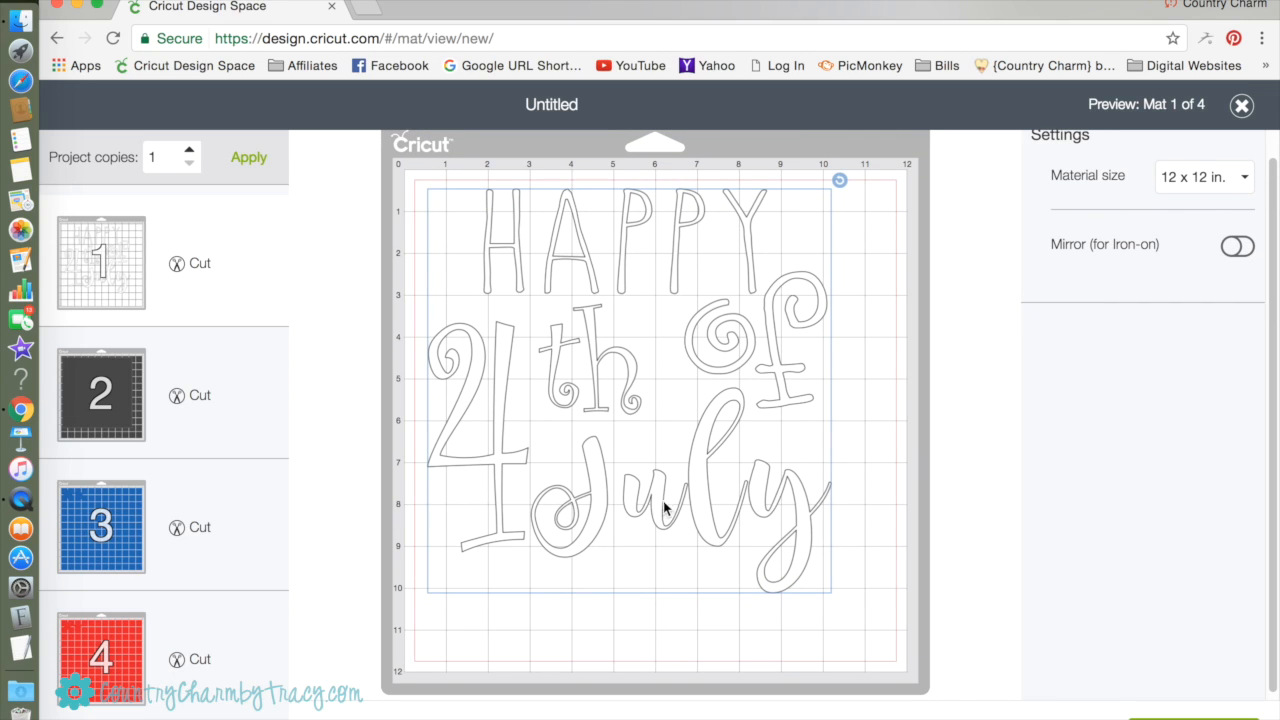
Review the cut mats for the dark square, the blue stars and the red stars.
click(72, 405)
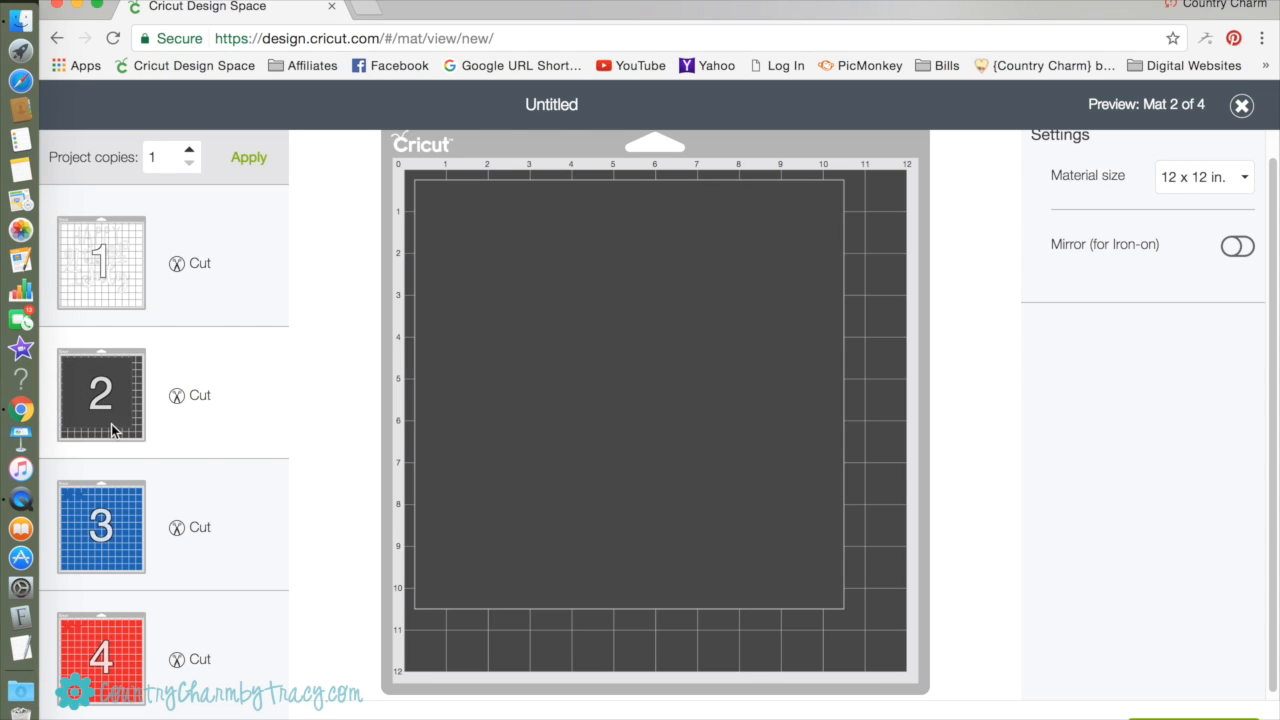
click(118, 512)
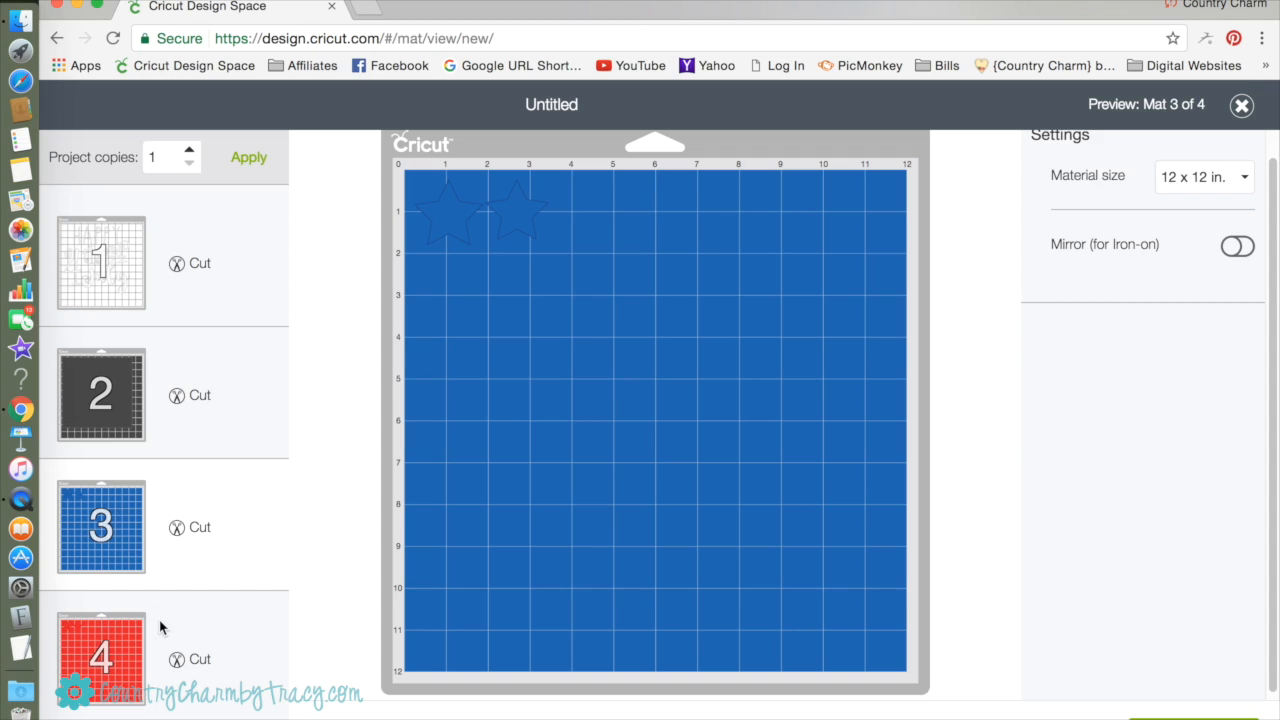
click(124, 650)
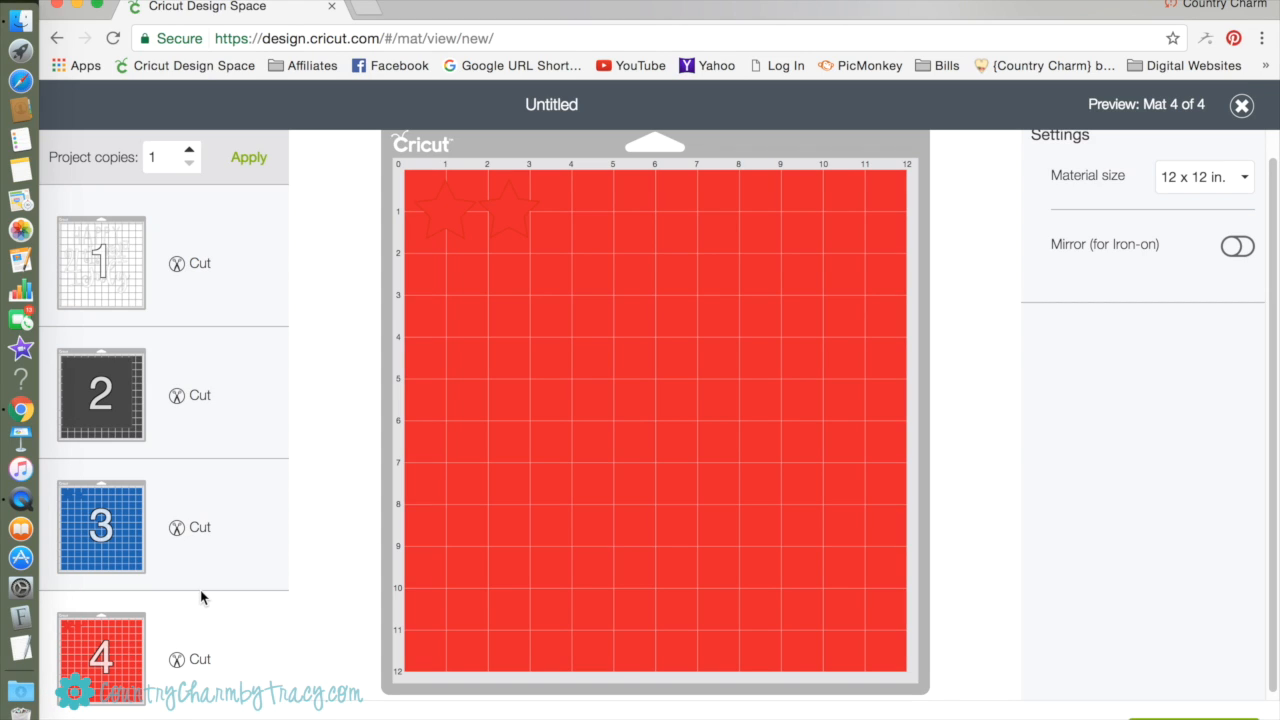
click(144, 498)
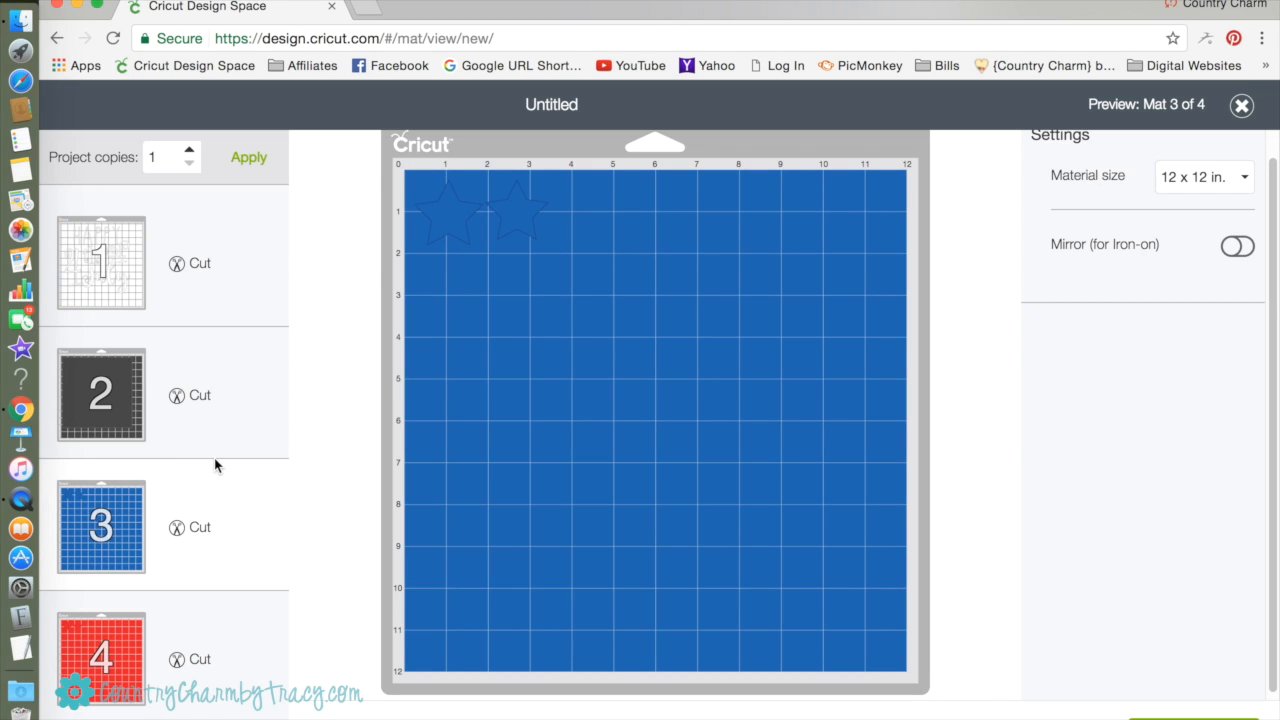